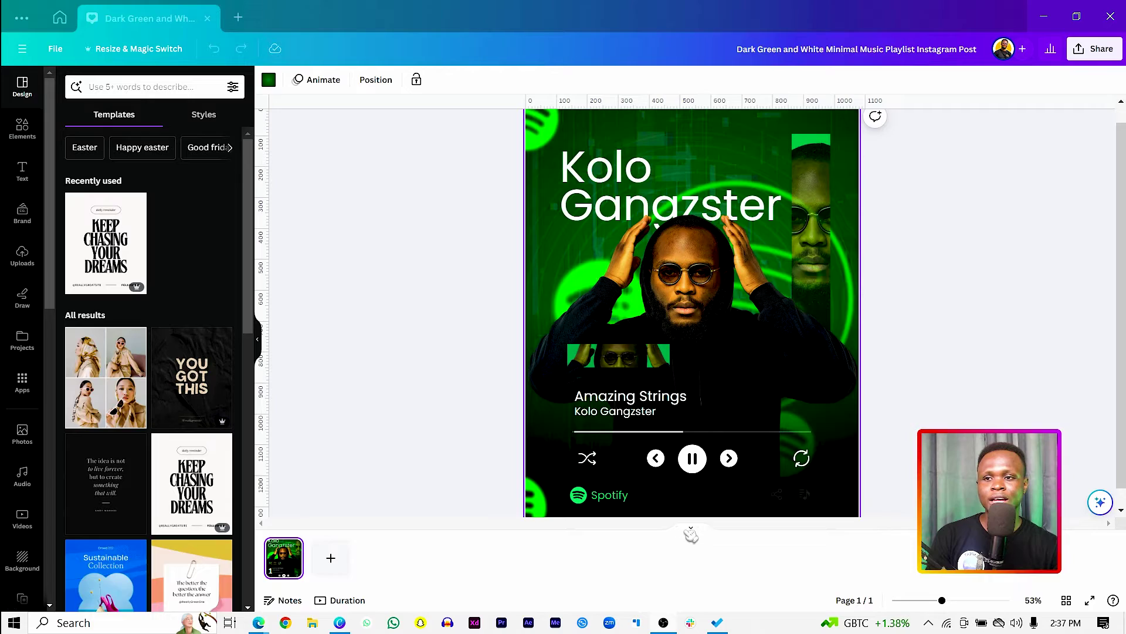
Add a blank second page and fill its background with solid dark green #0B6600
click(691, 528)
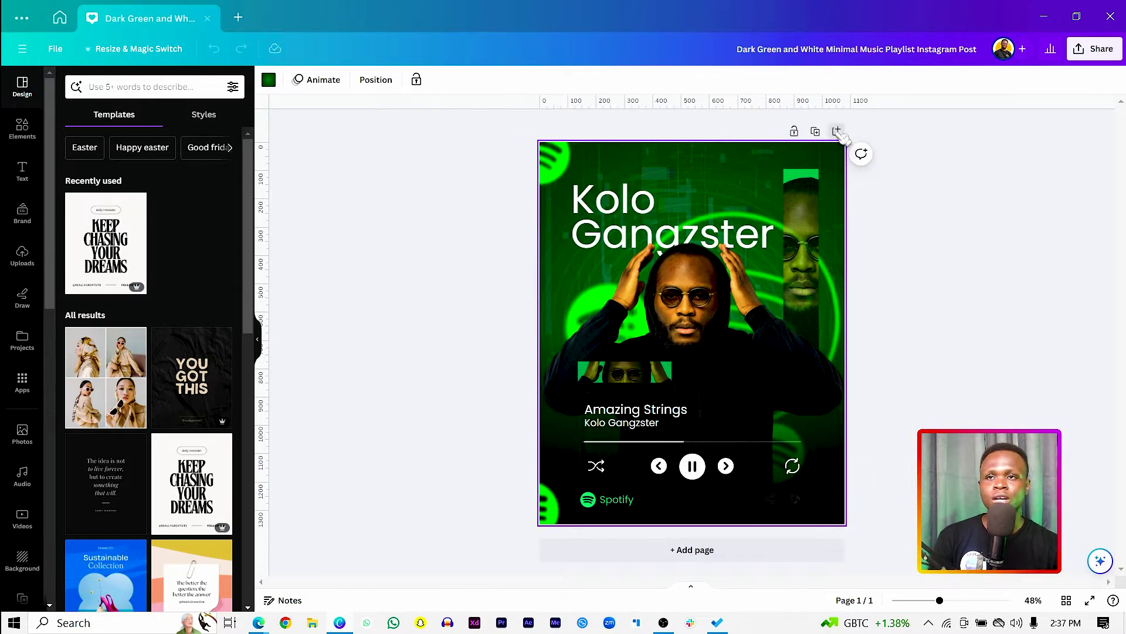
click(838, 131)
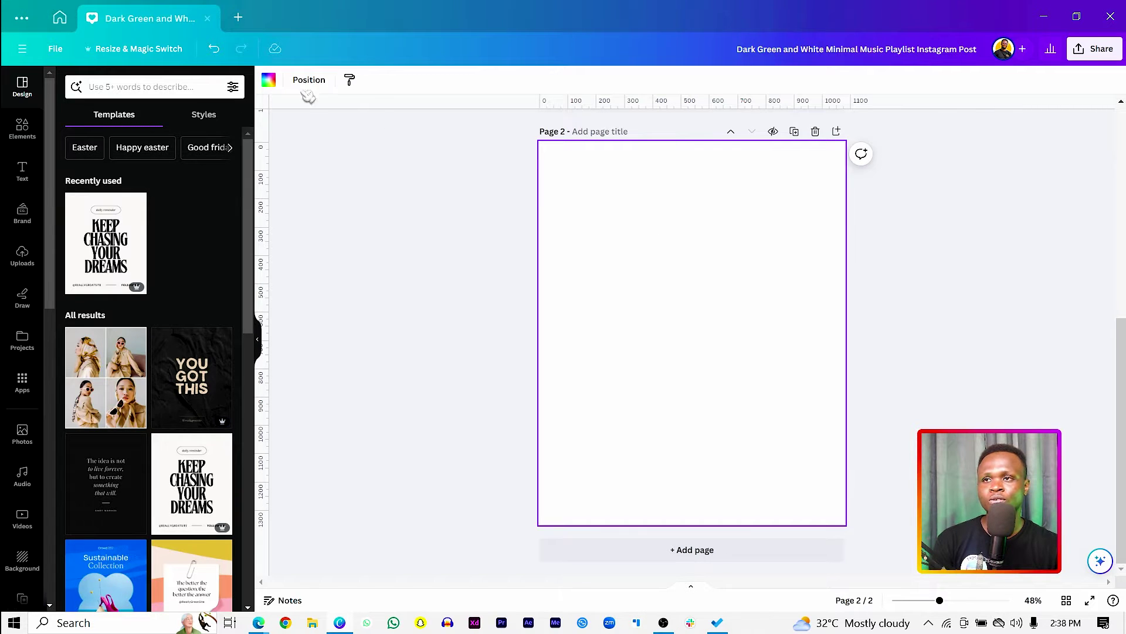
click(268, 80)
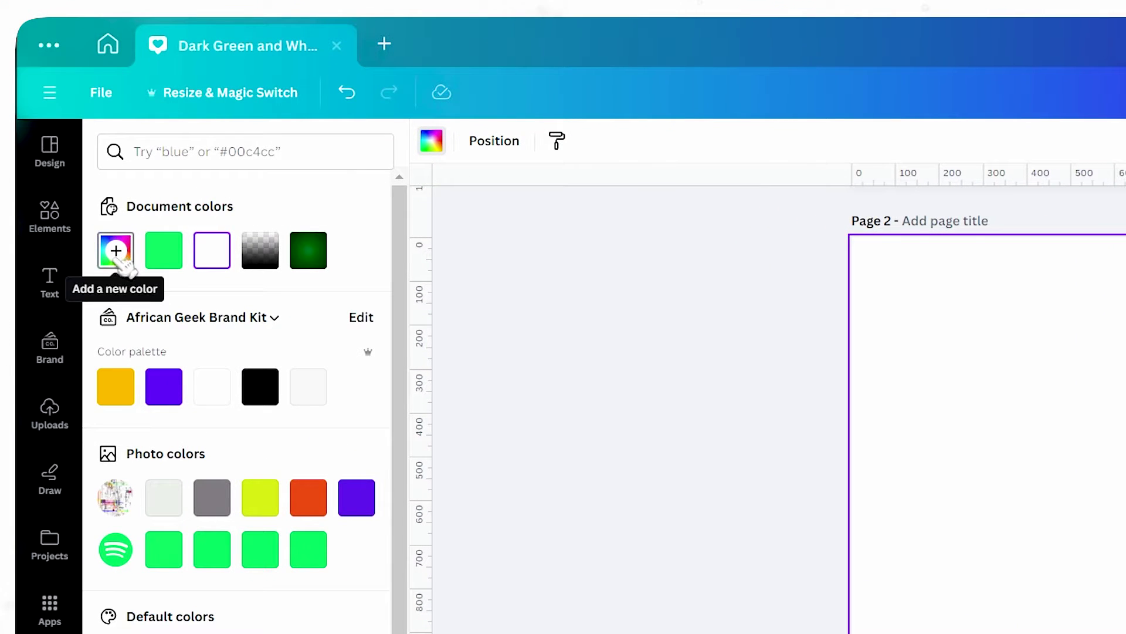
click(122, 260)
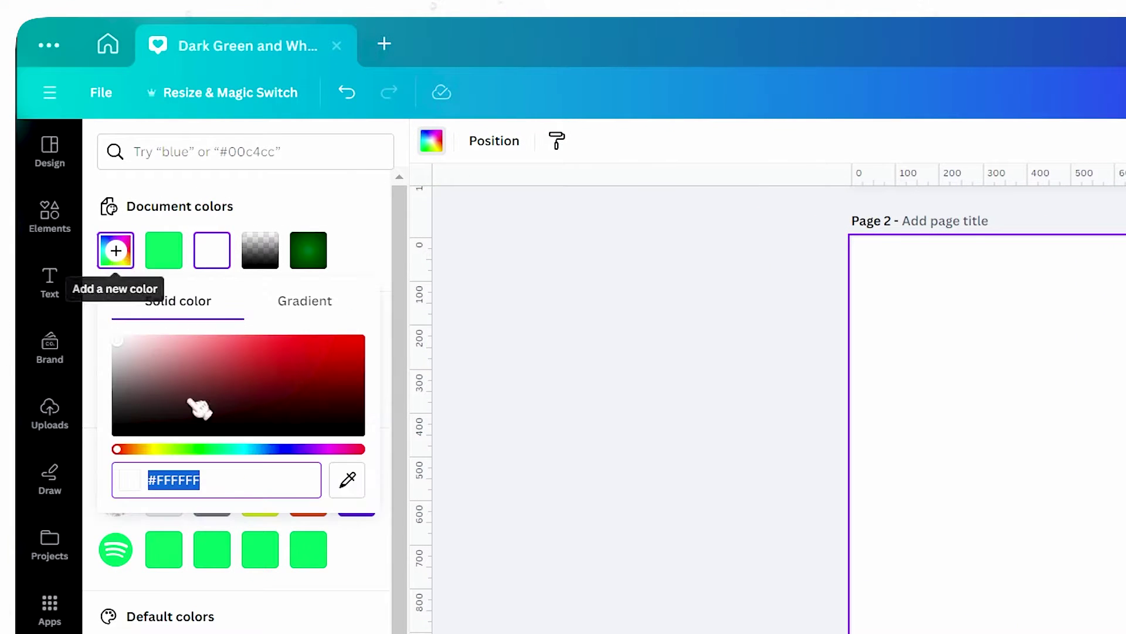
click(196, 448)
drag(288, 381, 413, 402)
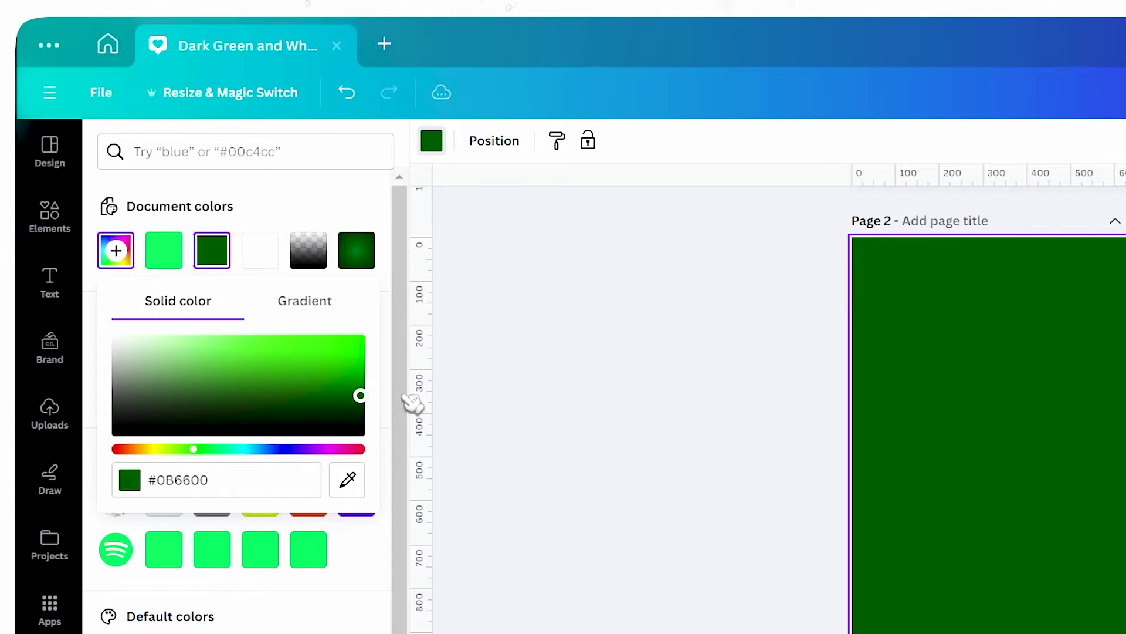
click(376, 572)
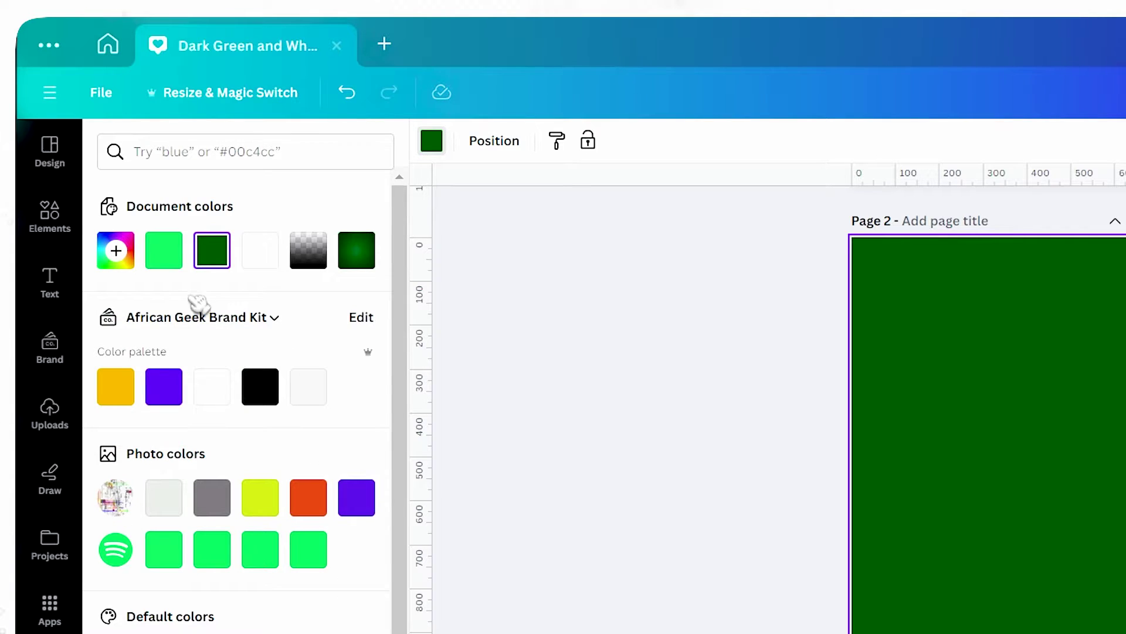
Turn the page background into a gradient from #0B6600 to the darker green #045200
click(214, 252)
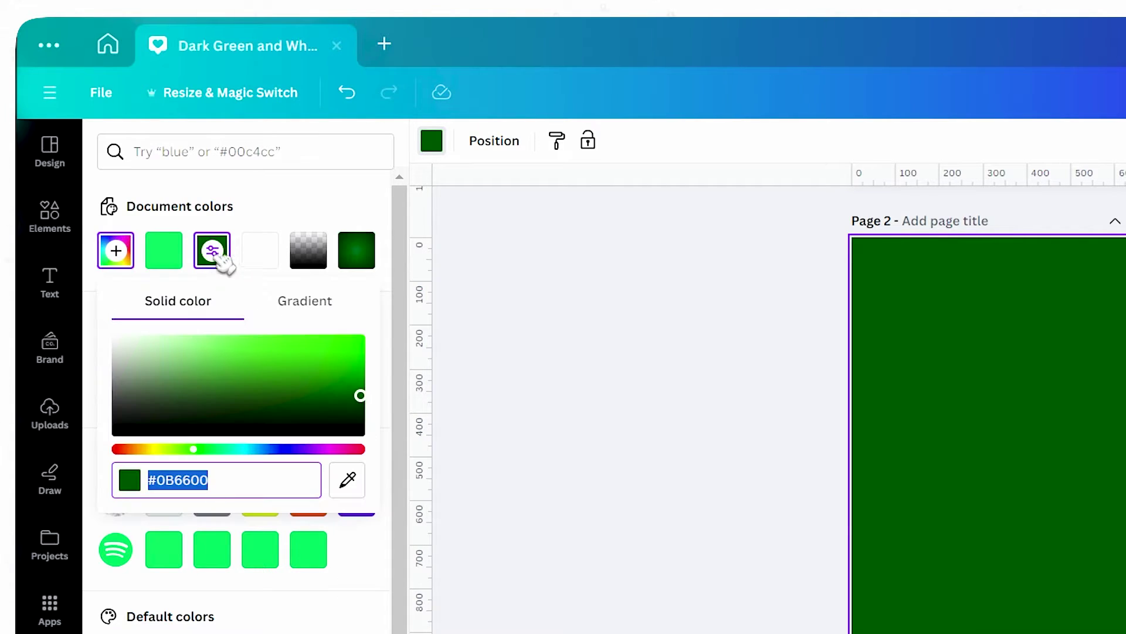
click(313, 305)
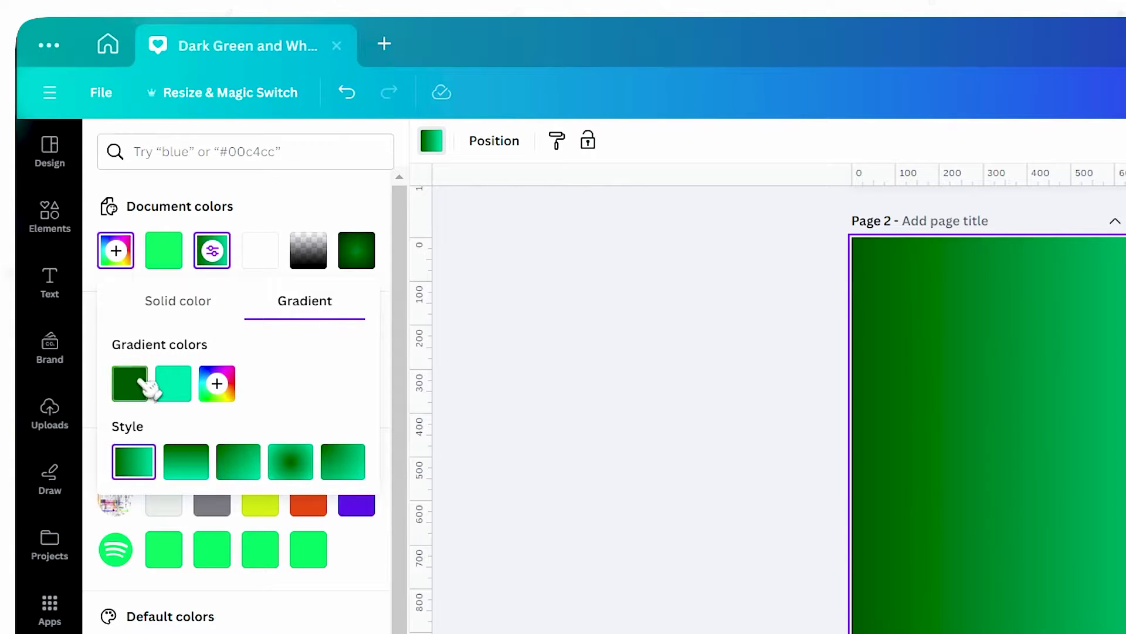
click(178, 387)
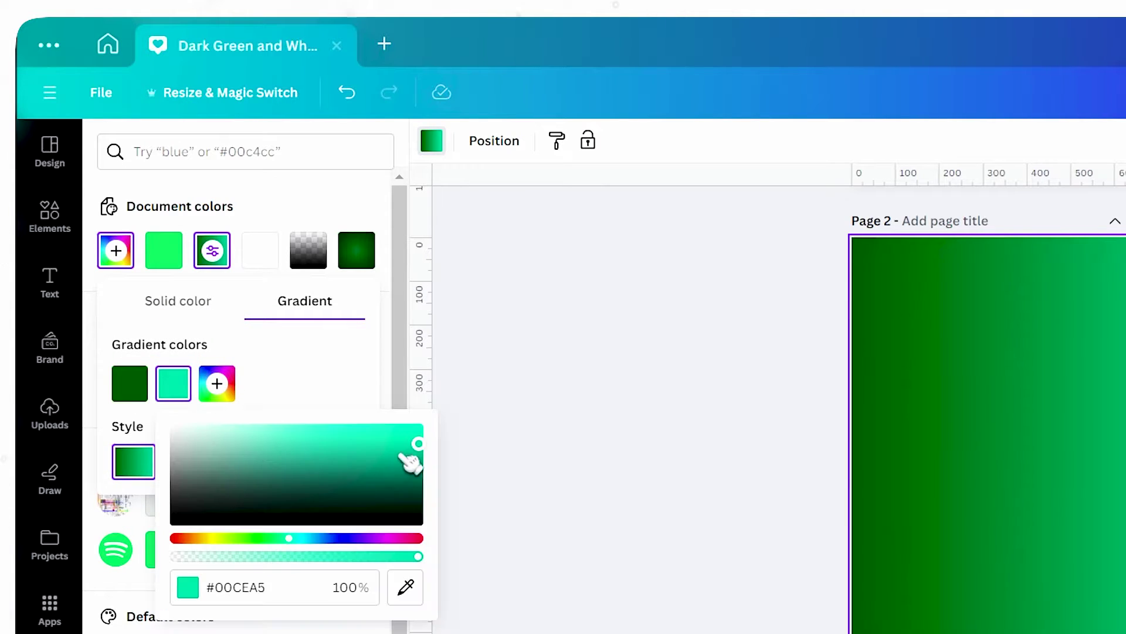
drag(288, 538, 258, 539)
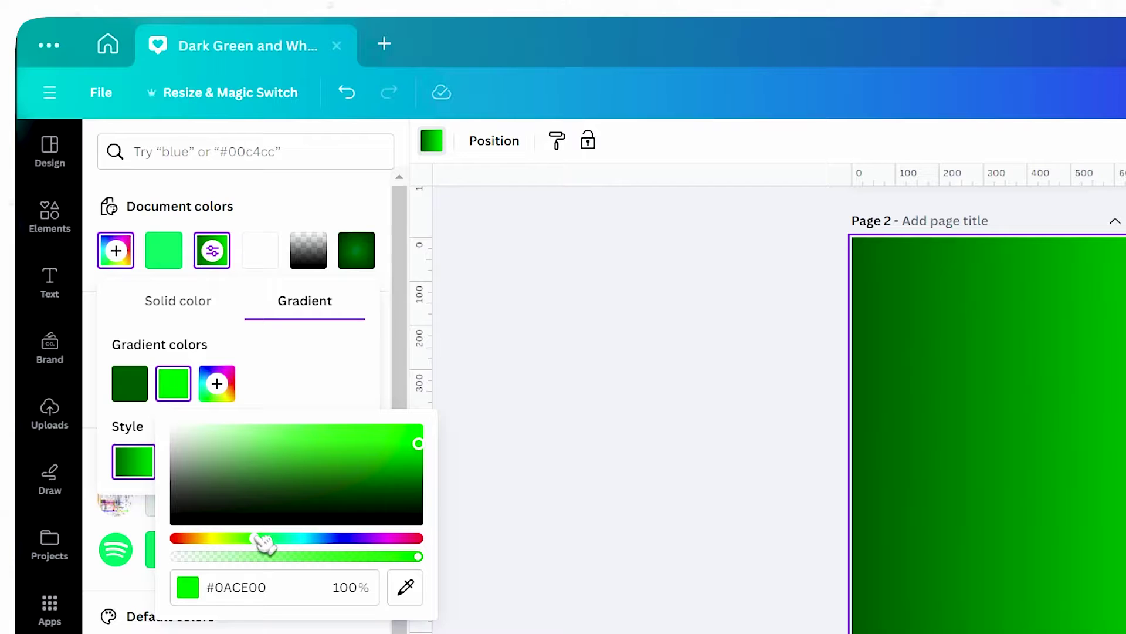
drag(417, 444, 417, 489)
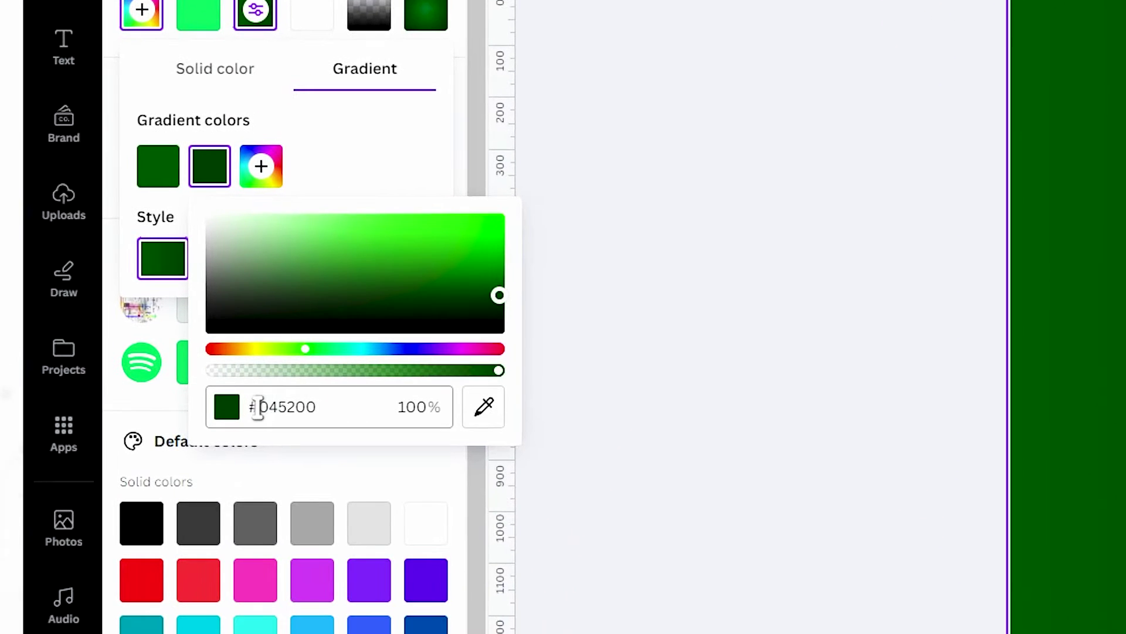
drag(249, 406, 273, 407)
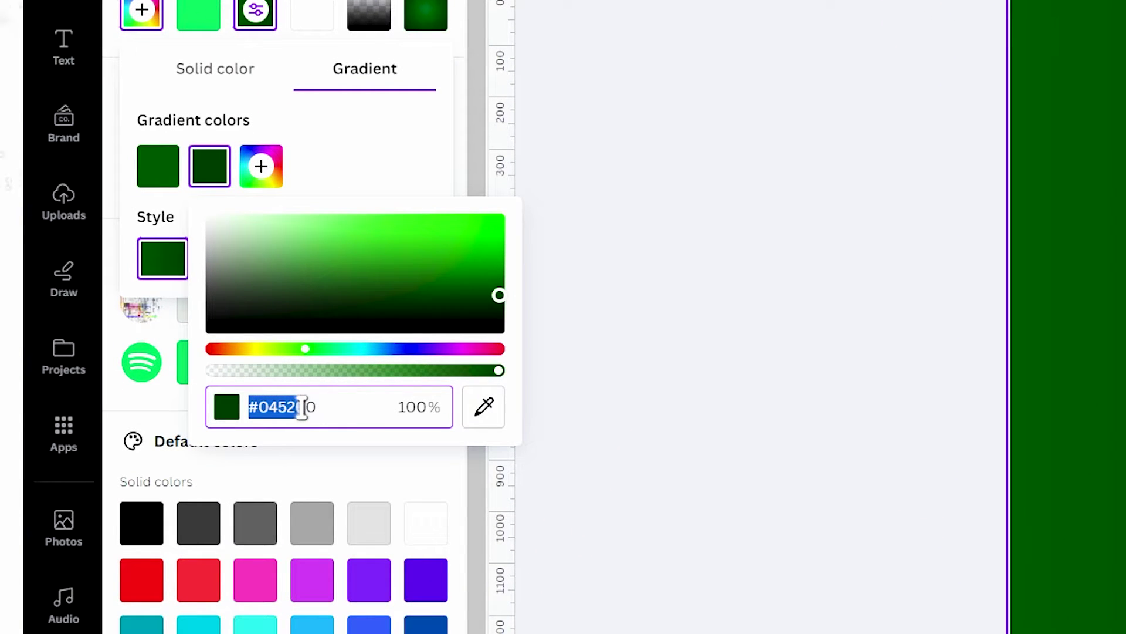
click(158, 166)
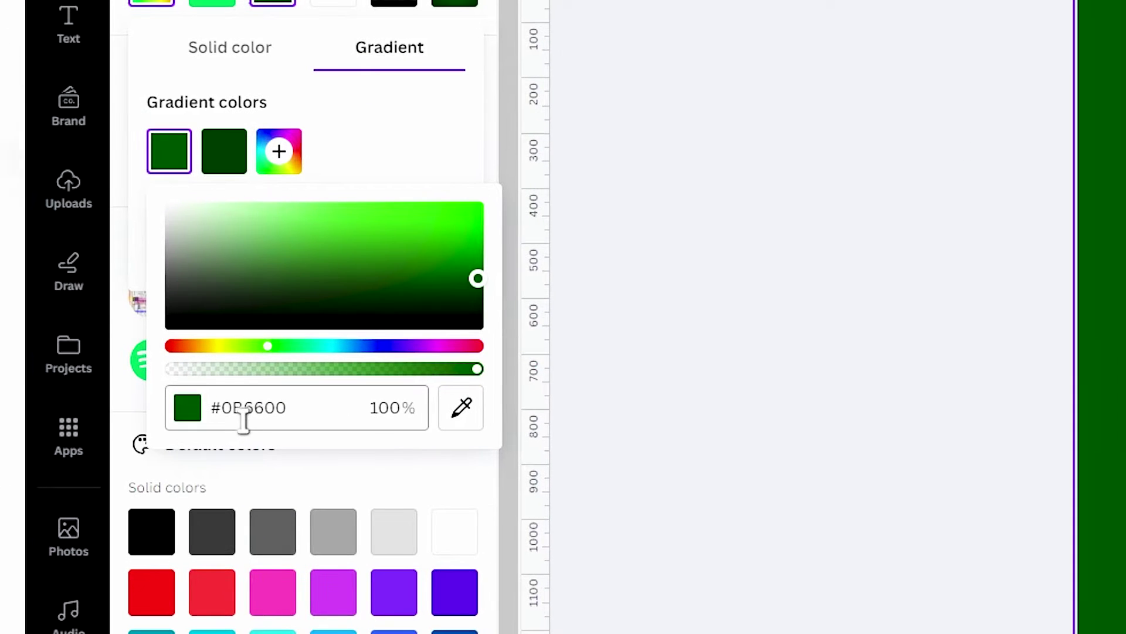
click(369, 164)
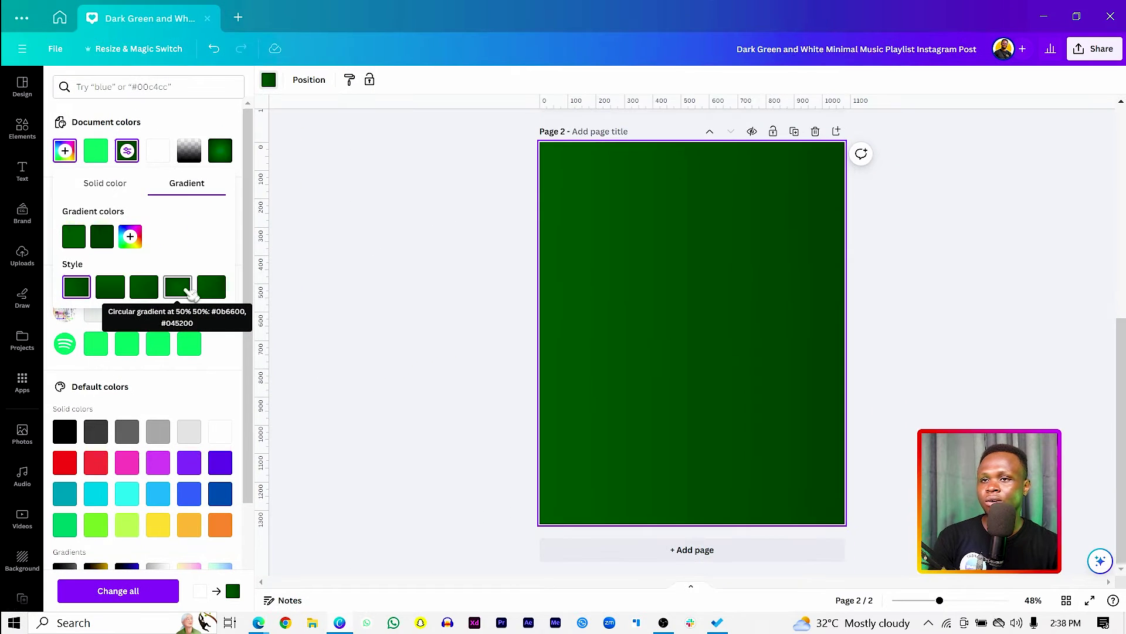
Make the background gradient circular and brighten its first colour to a green around #0F8F00
click(189, 292)
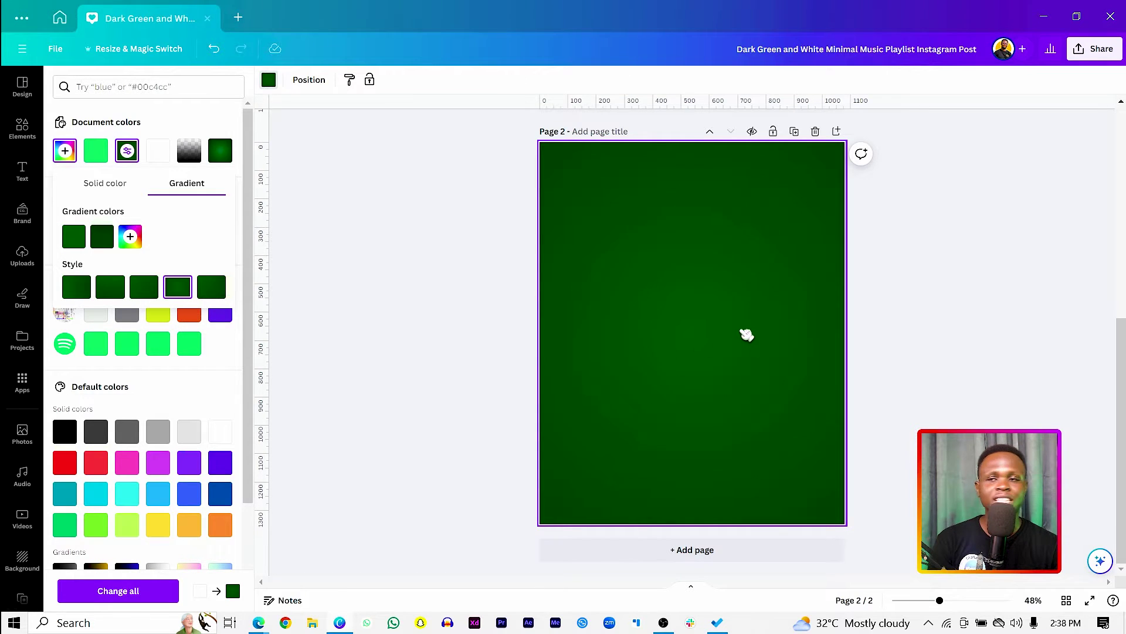
click(74, 237)
drag(235, 304, 232, 291)
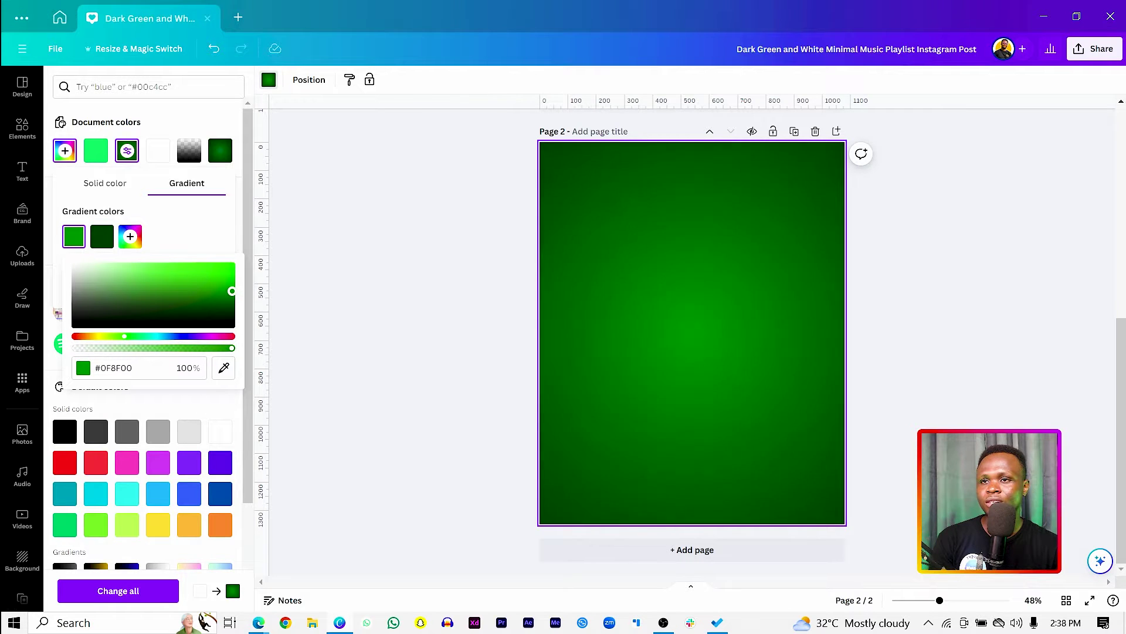
click(181, 237)
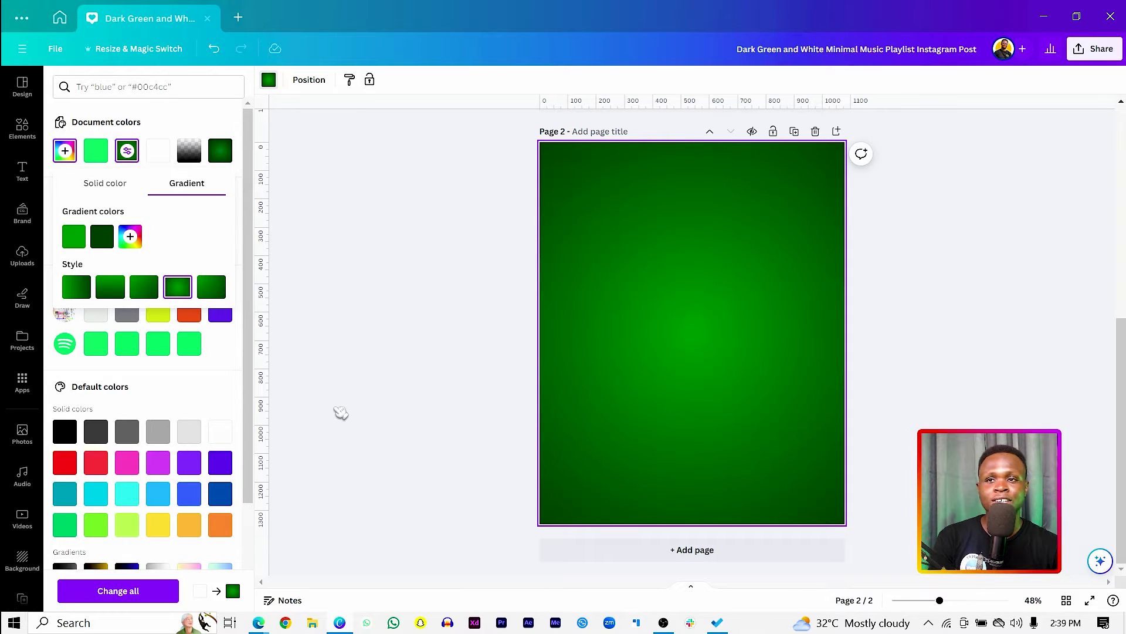
Add the first multicoloured graphic from an element search for "glitch" and enlarge it to cover the whole page
click(23, 126)
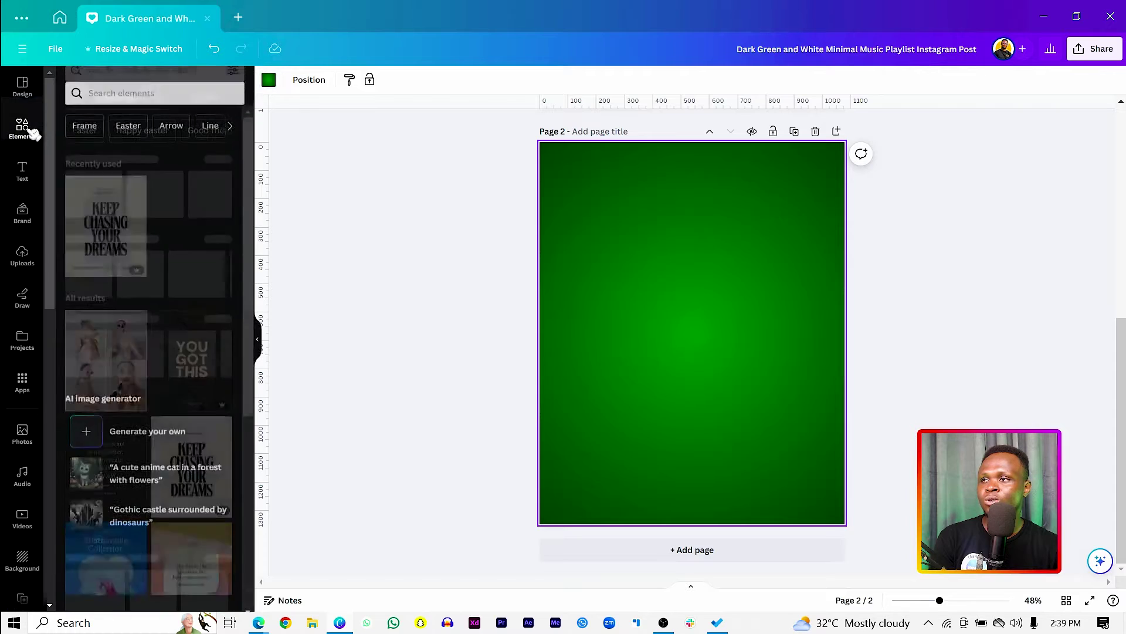
click(163, 86)
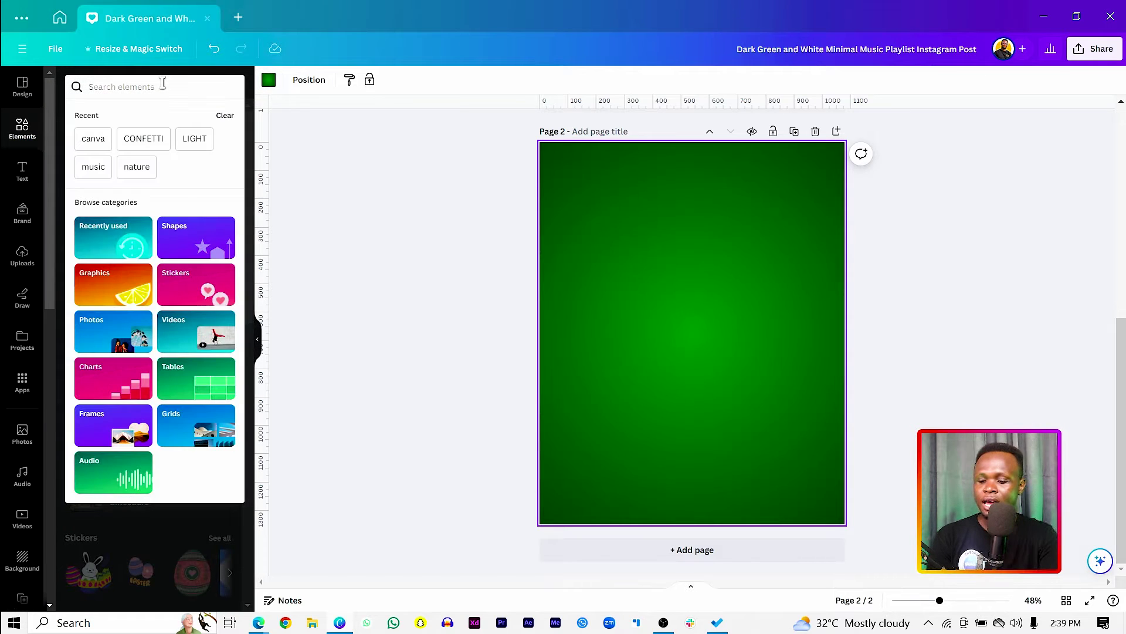
text(glitch)
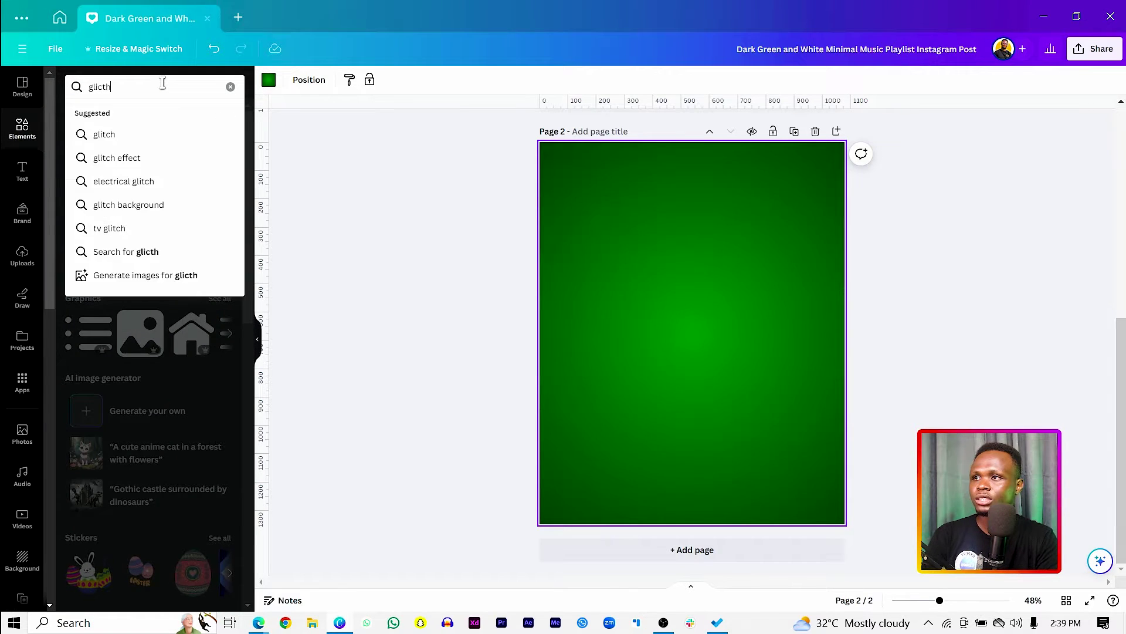
key(Return)
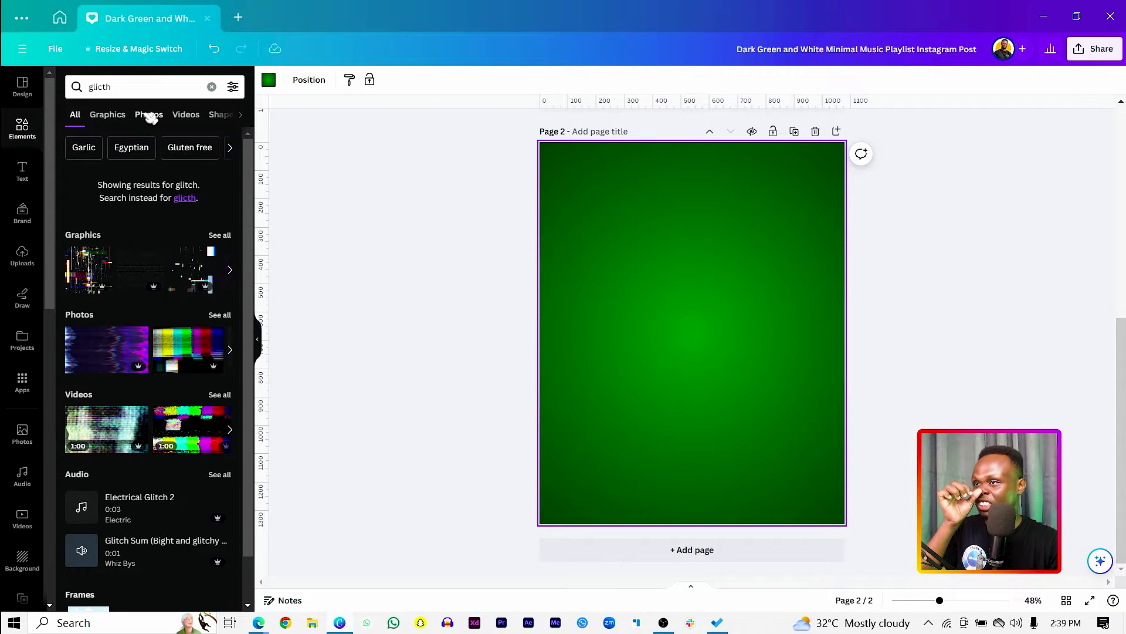
click(111, 118)
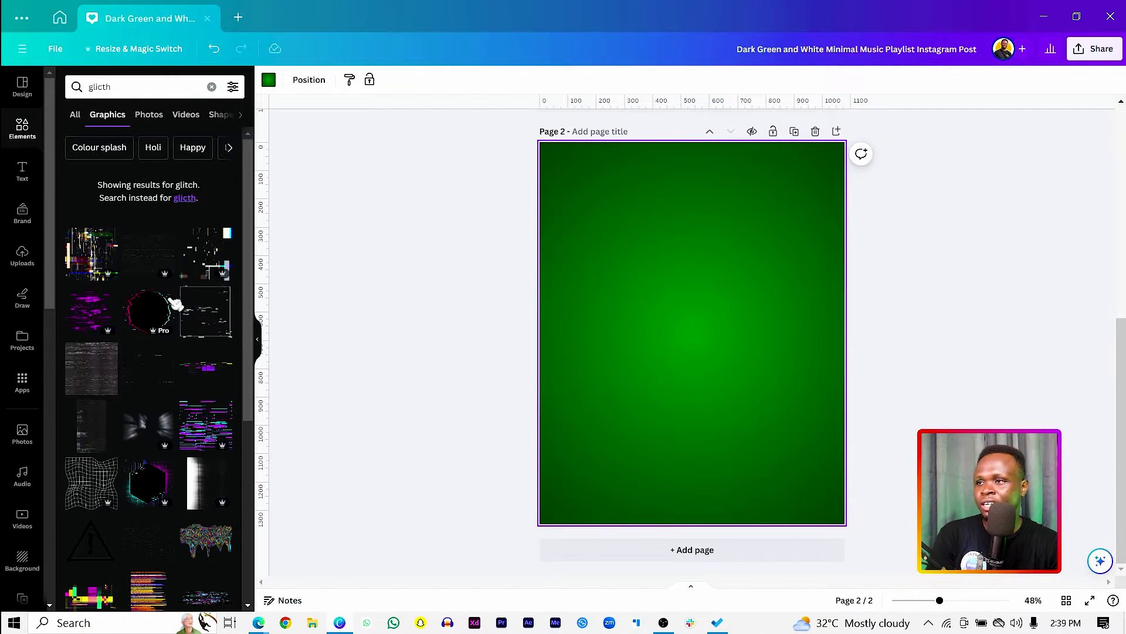
click(102, 258)
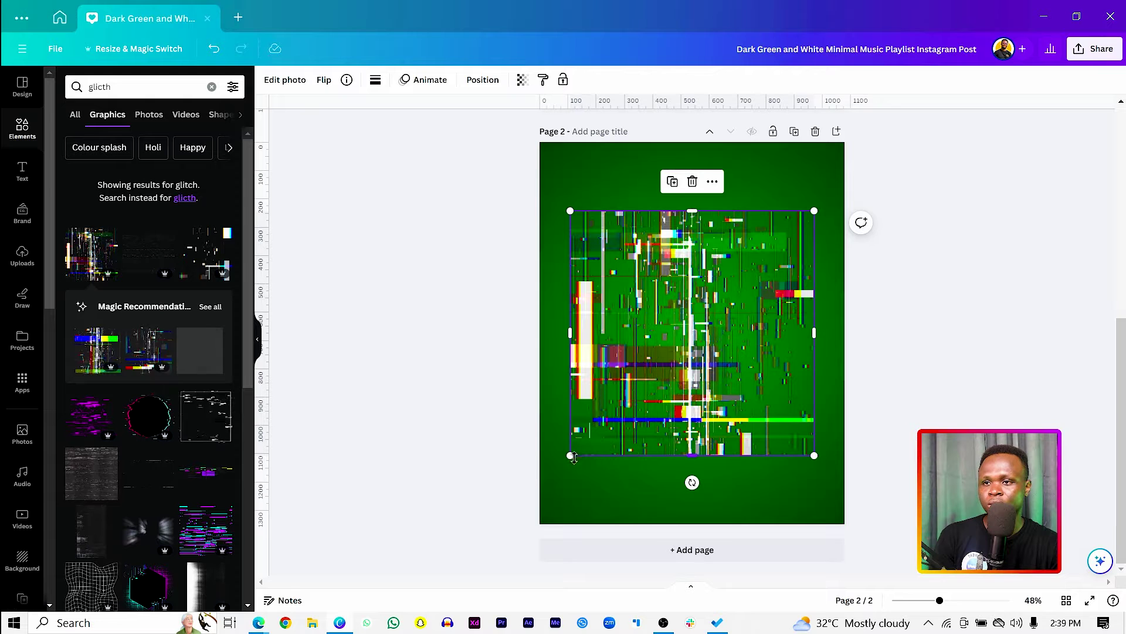
drag(571, 457, 495, 530)
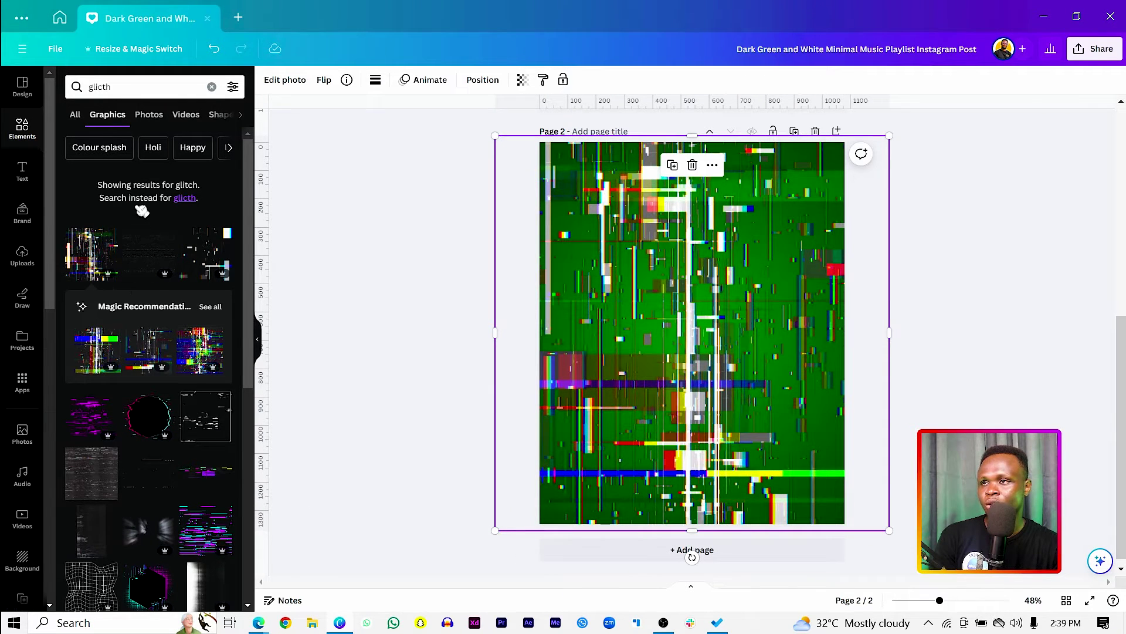
click(153, 249)
drag(659, 348, 553, 352)
drag(683, 258, 686, 267)
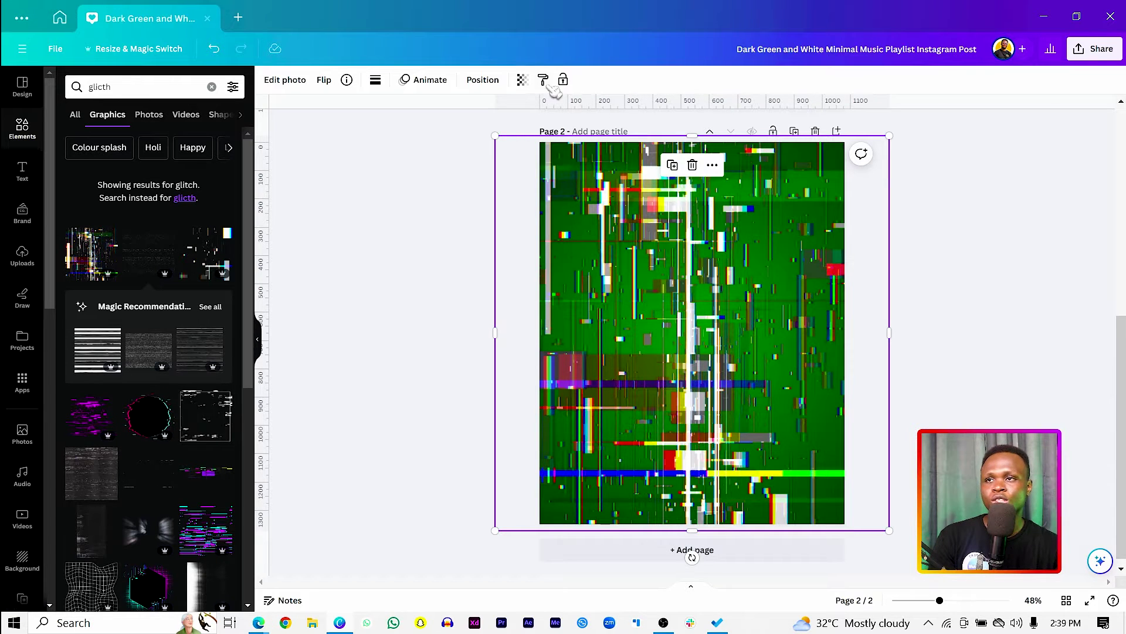
Lower the opacity of the large glitch graphic so it blends faintly into the green background
click(522, 80)
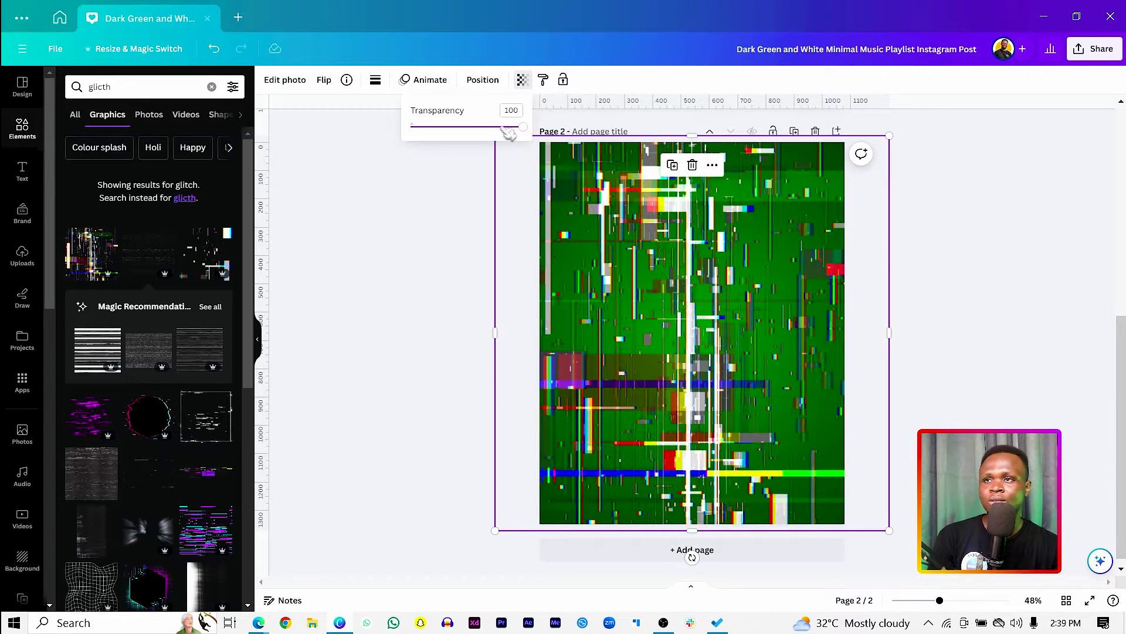
drag(523, 130, 433, 134)
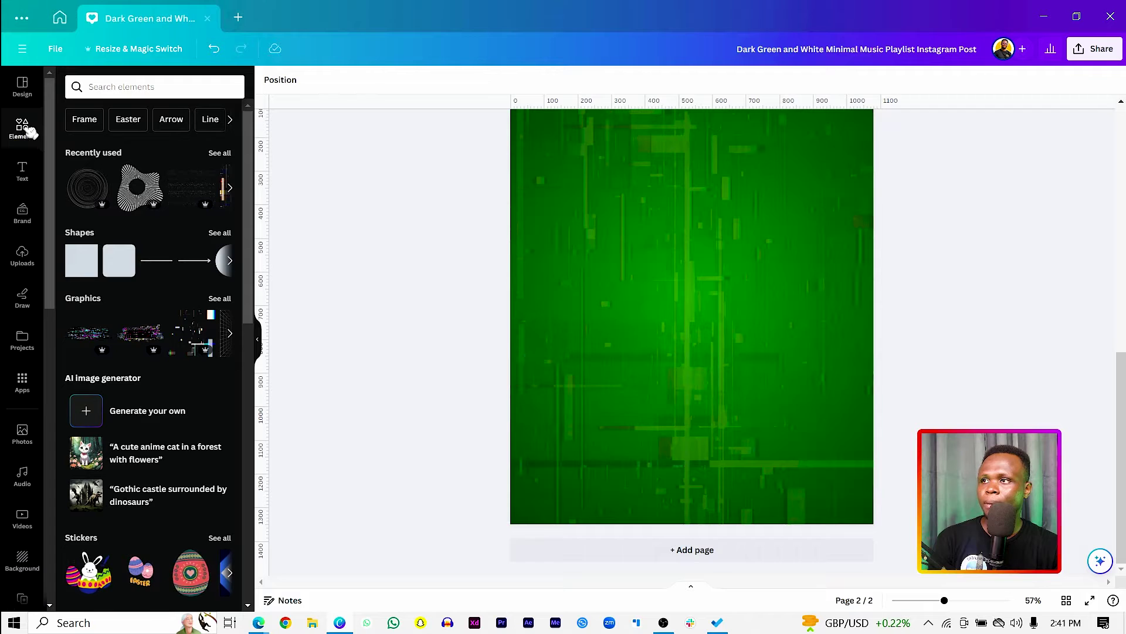
Search the elements for "abstract rings sound wave" and limit the results to graphics
click(141, 88)
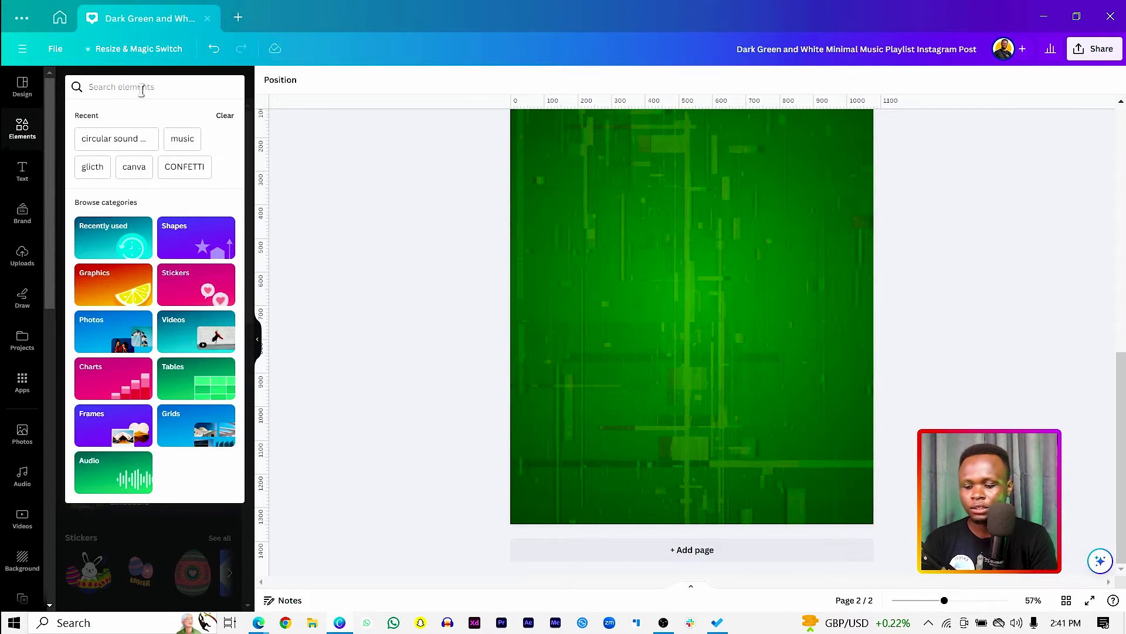
text(abstract)
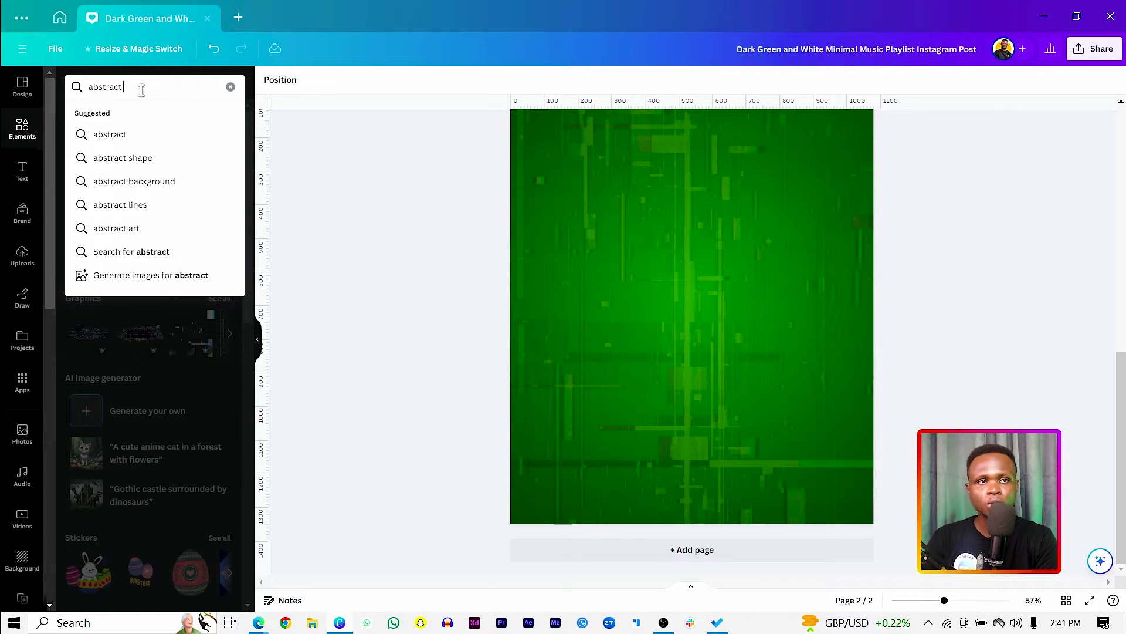
text( rings)
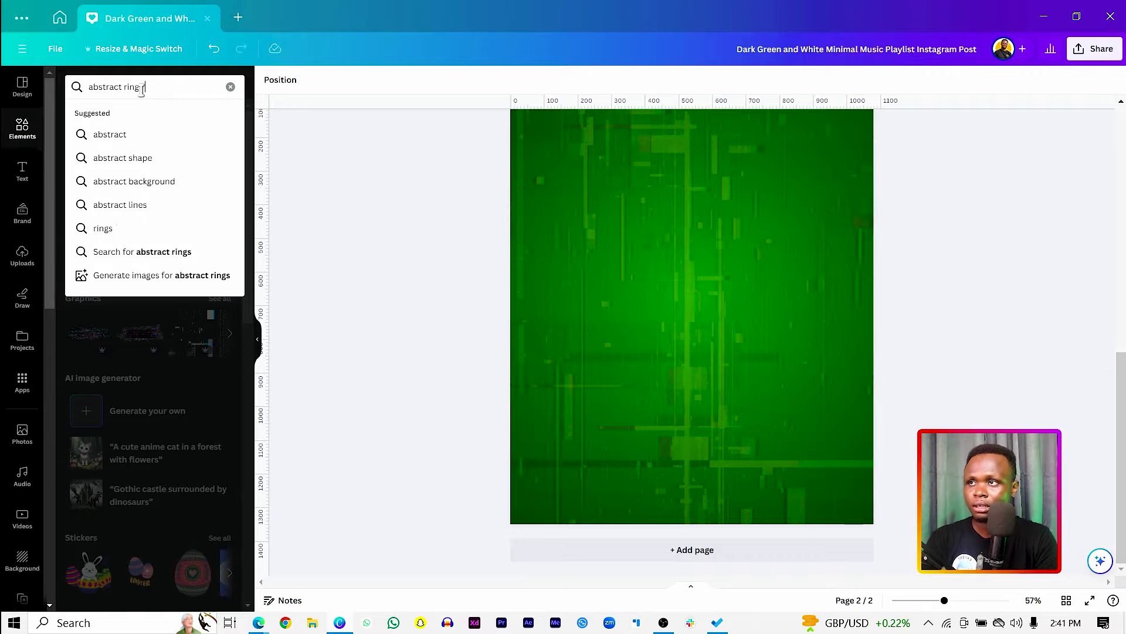
text( sound wave)
key(Return)
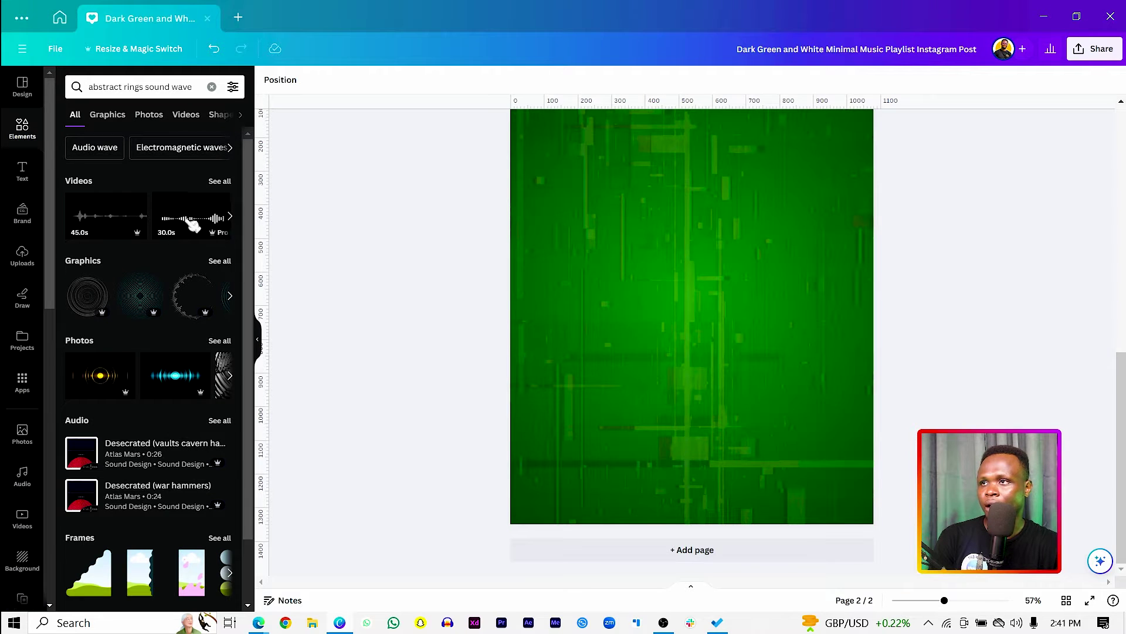
click(149, 116)
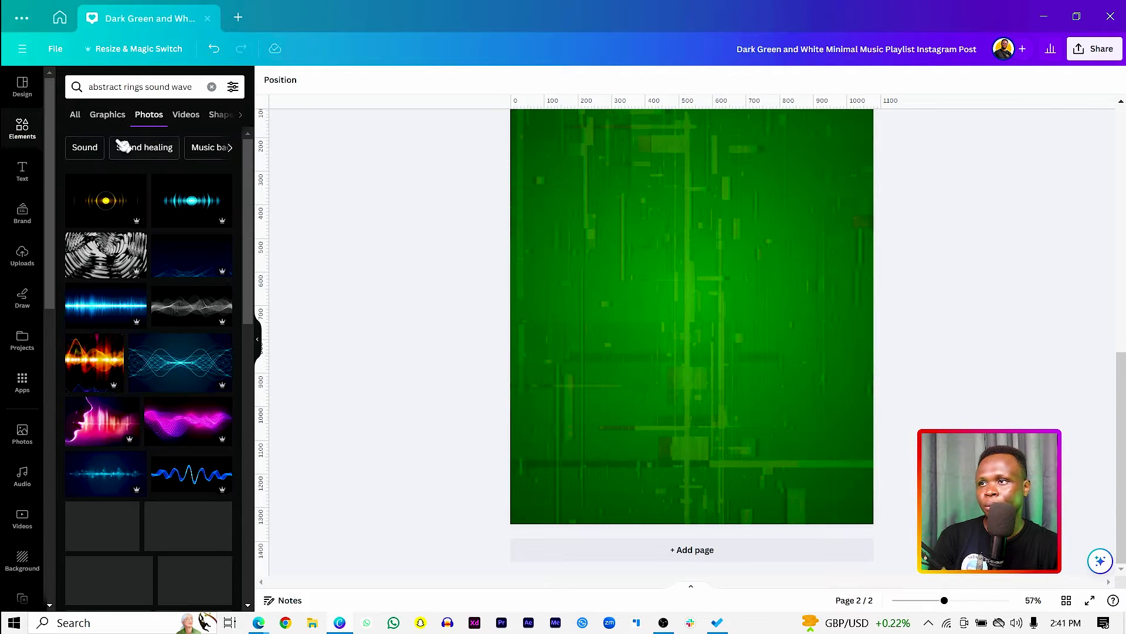
click(121, 117)
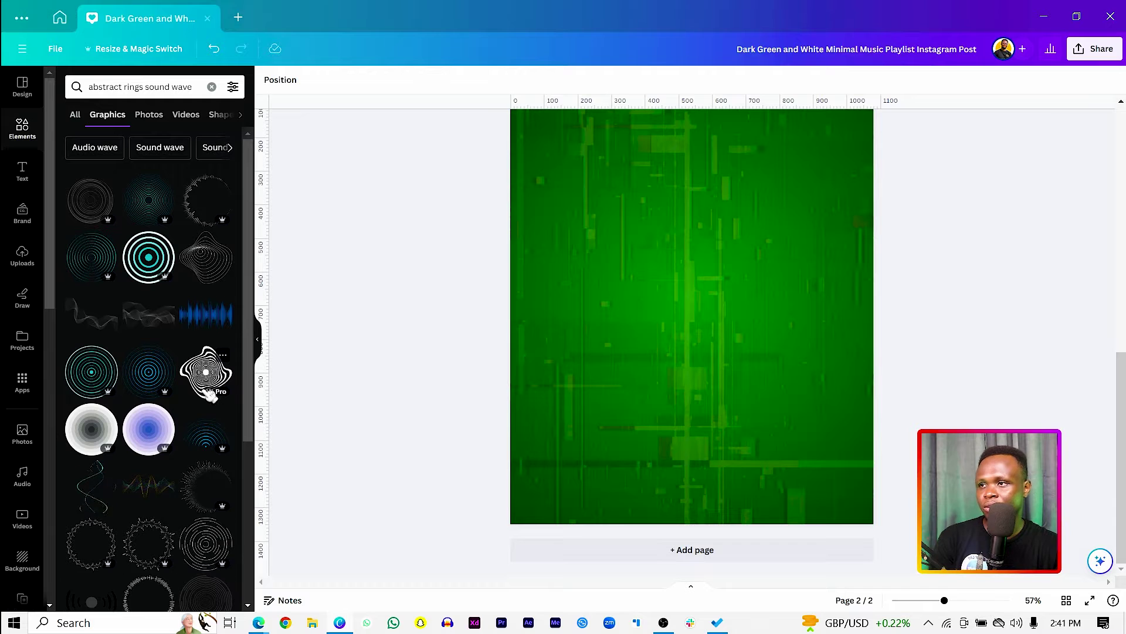
Add the radial burst graphic made of dotted rays and enlarge it from the page centre until it covers the page
scroll(166, 368, down, 7)
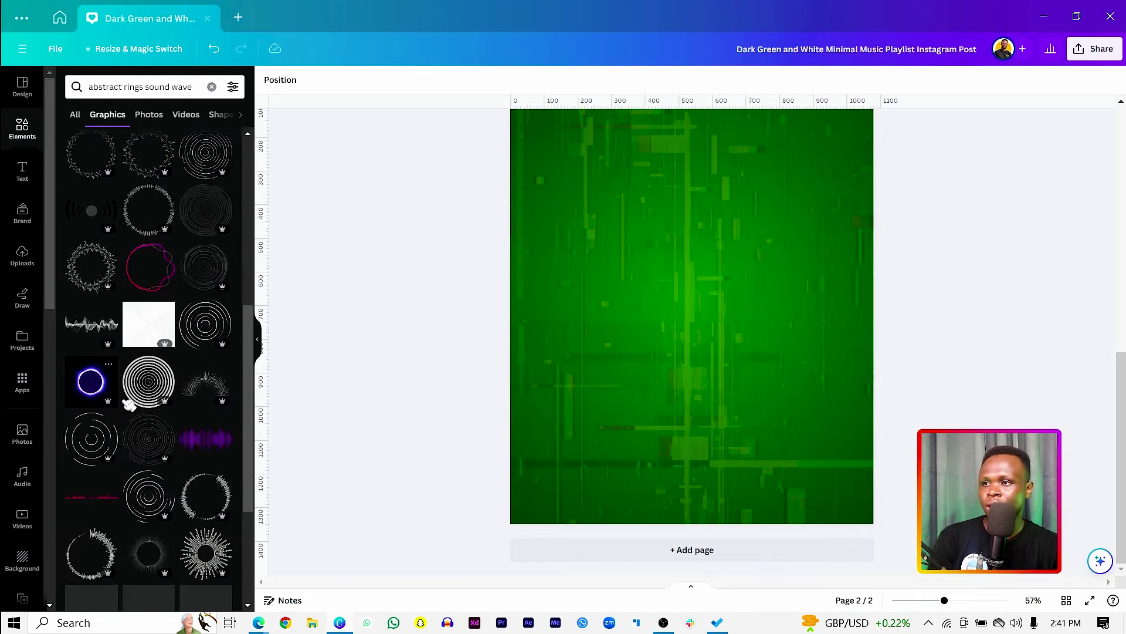
scroll(176, 420, down, 6)
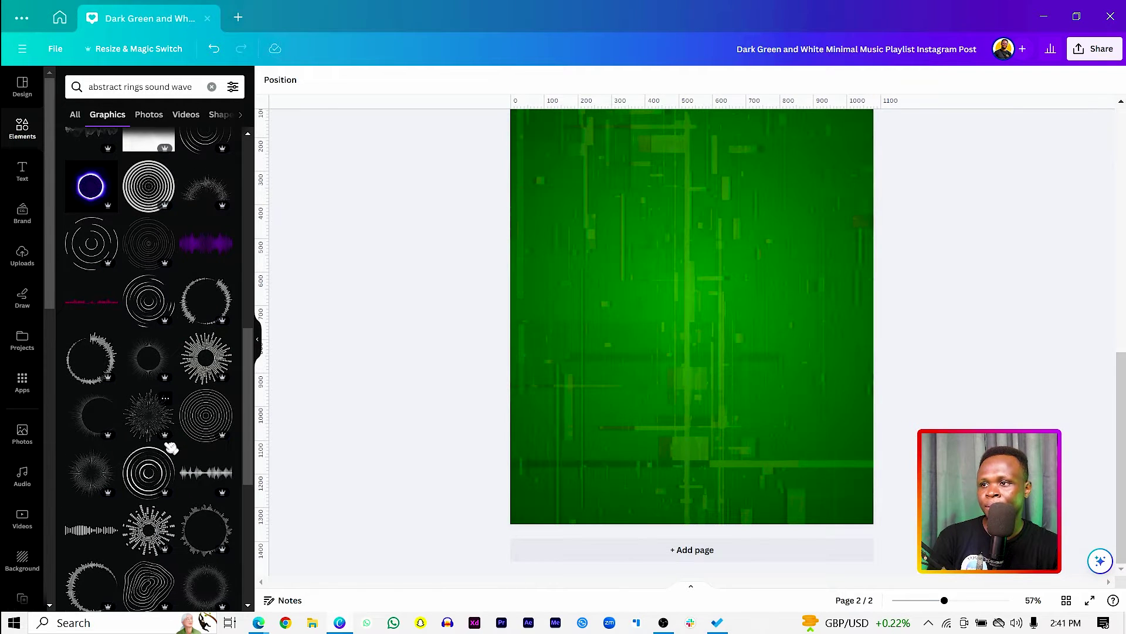
scroll(174, 459, down, 5)
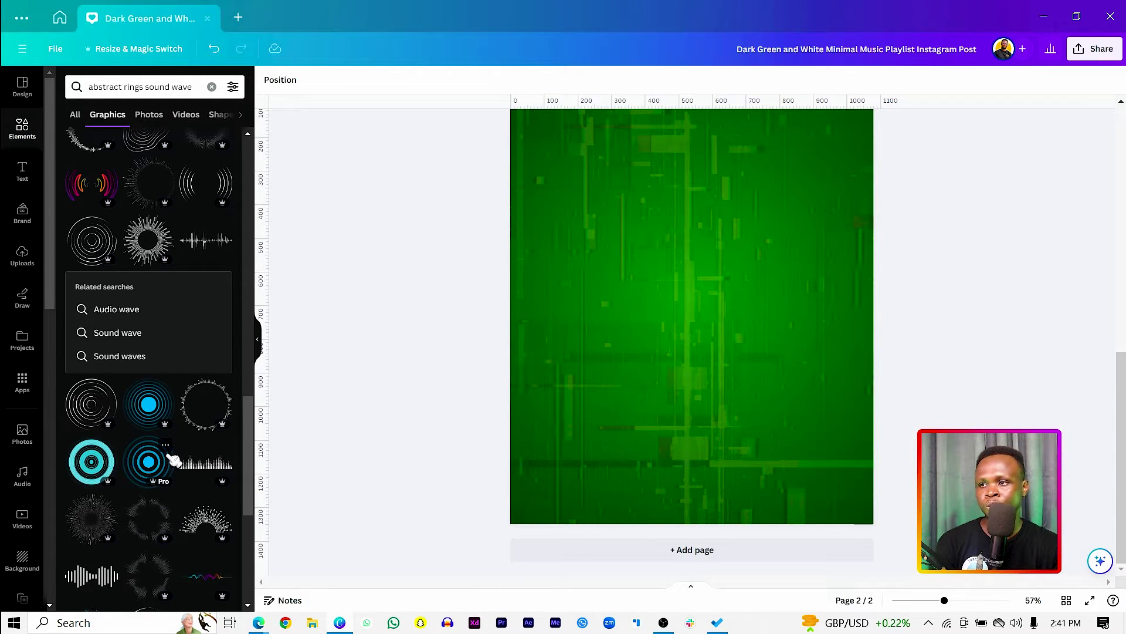
click(93, 527)
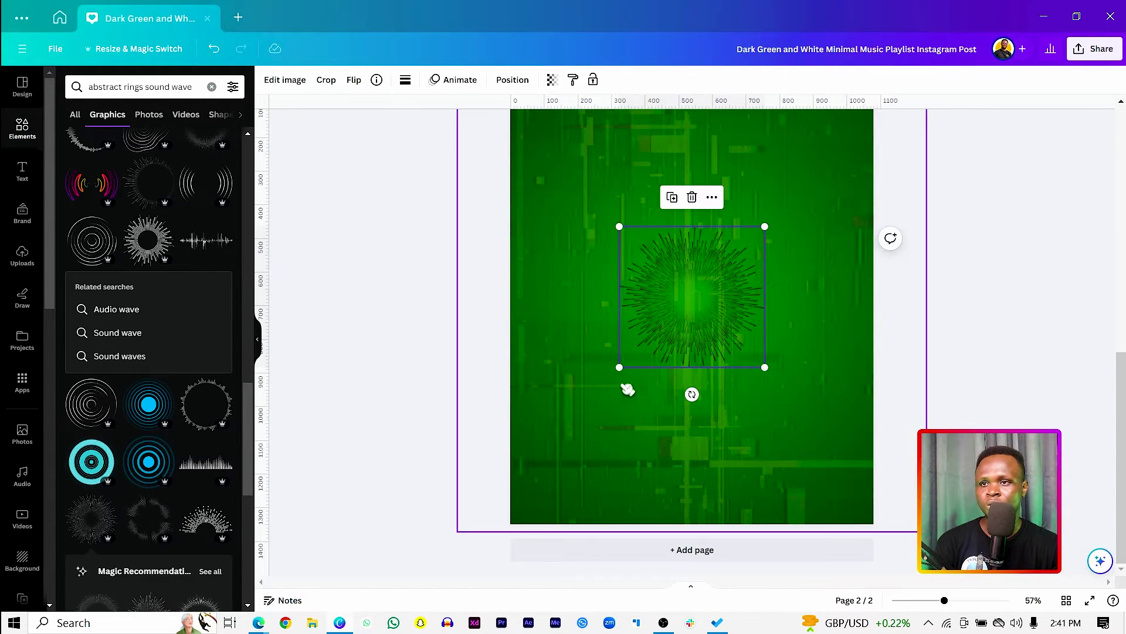
drag(619, 367, 461, 571)
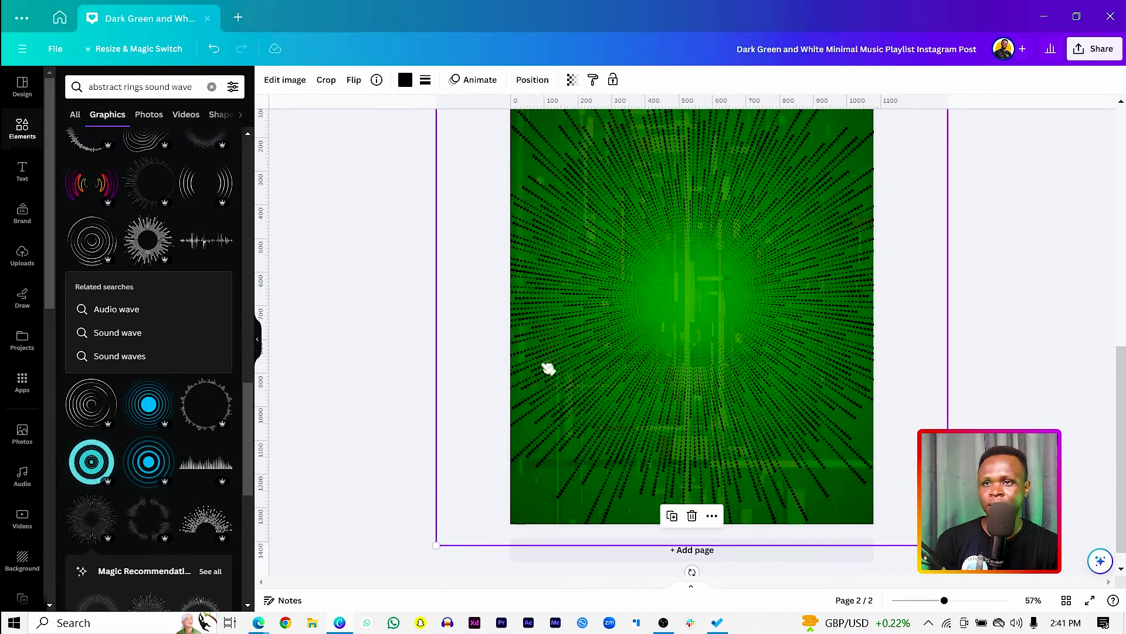
Recolour the dotted burst graphic to the document green #1fd760 and set its transparency to 66
click(408, 81)
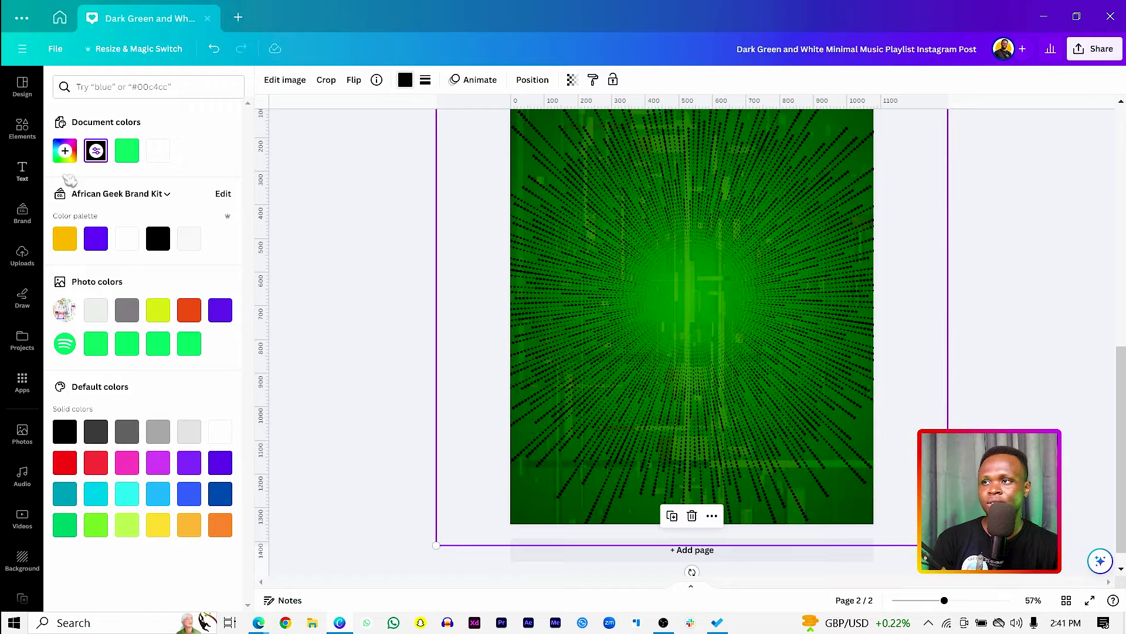
click(130, 152)
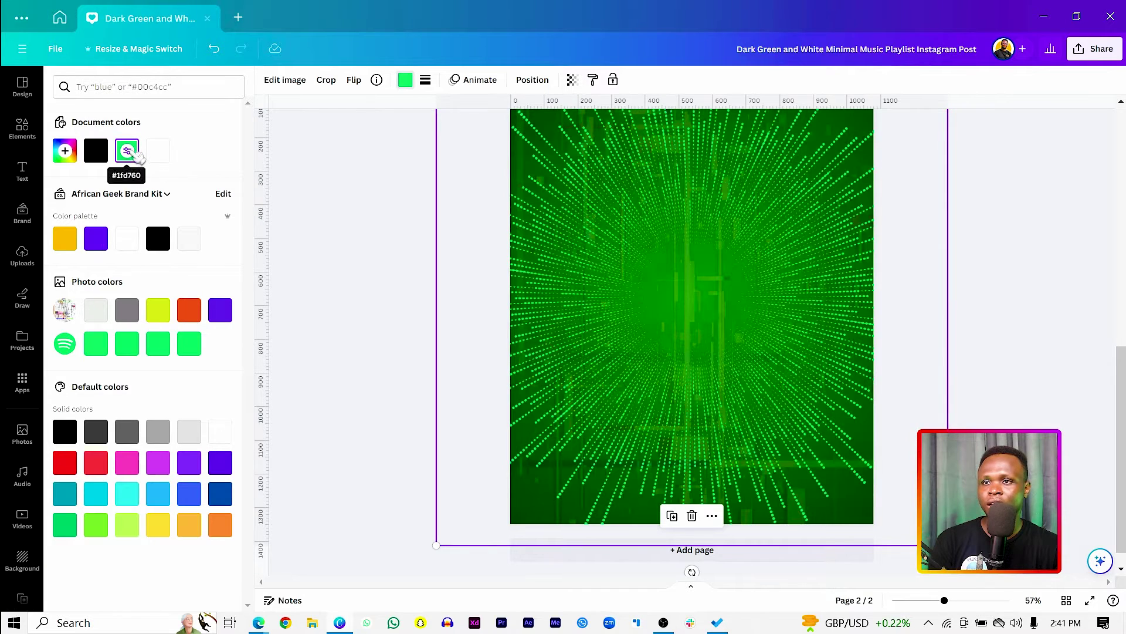
scroll(481, 361, up, 3)
scroll(528, 352, down, 3)
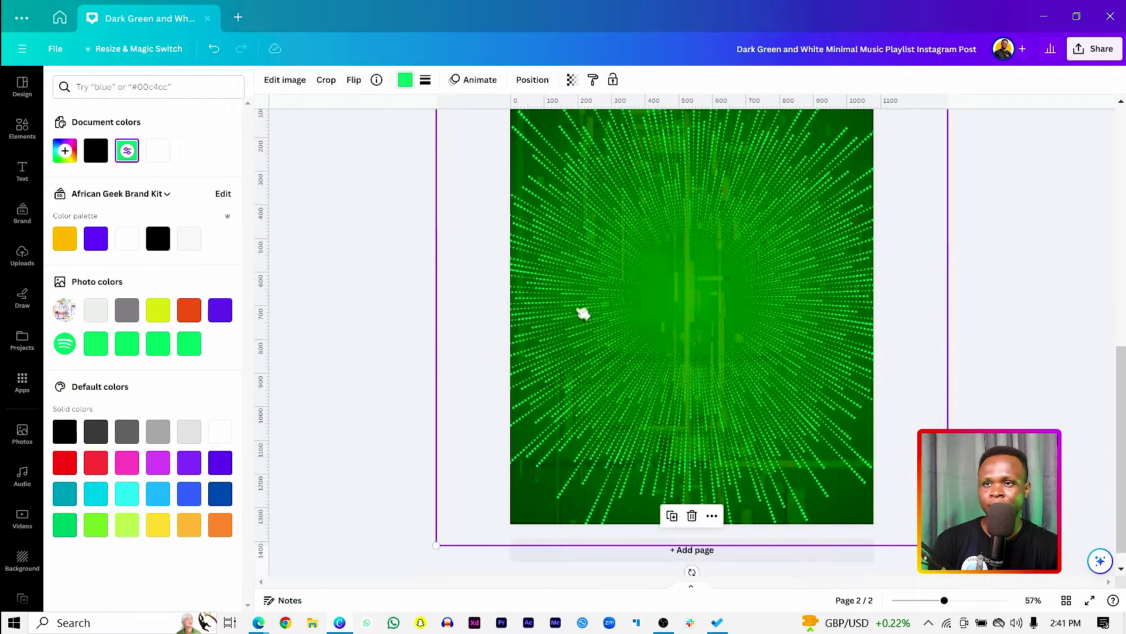
click(573, 81)
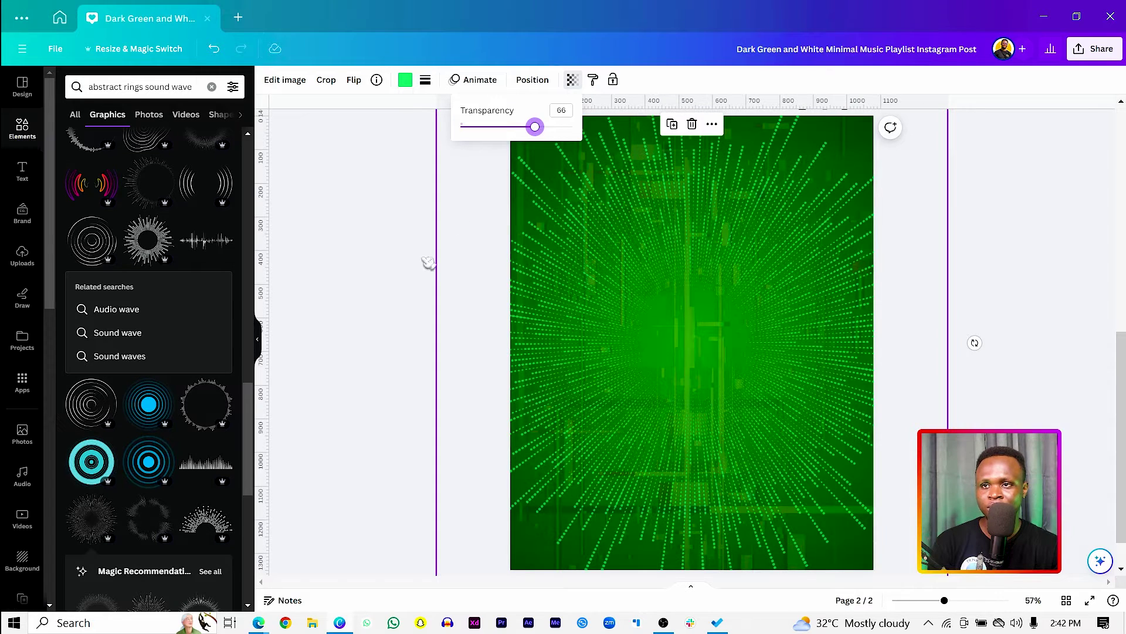
click(410, 285)
click(409, 286)
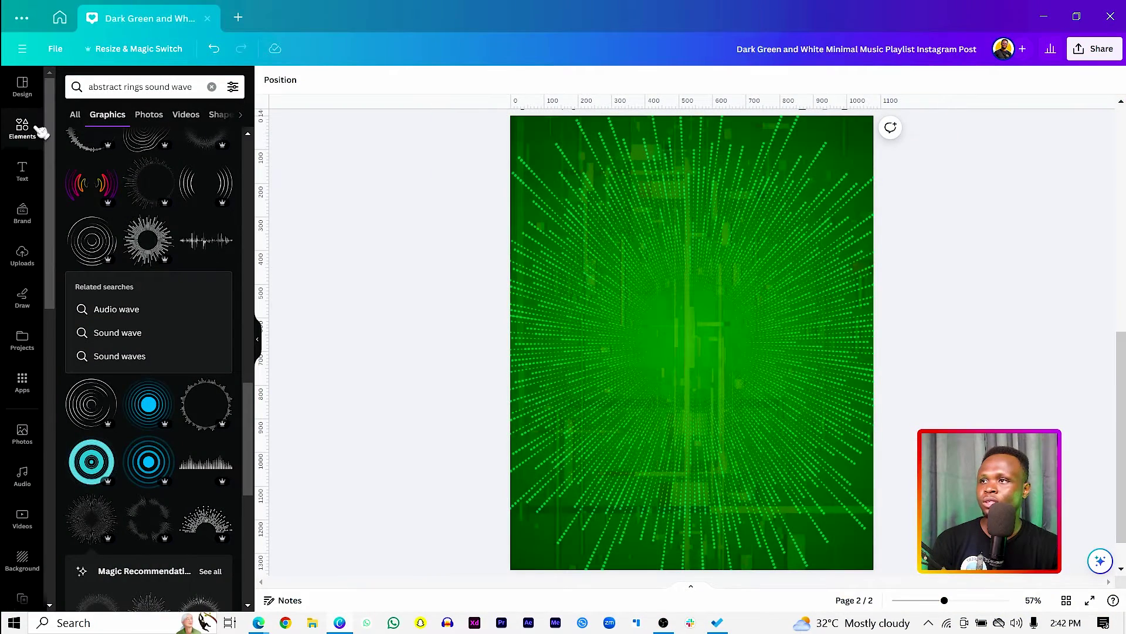
Add the photo of the bearded man in a black hoodie on a yellow background from the recently used elements
click(41, 133)
click(152, 87)
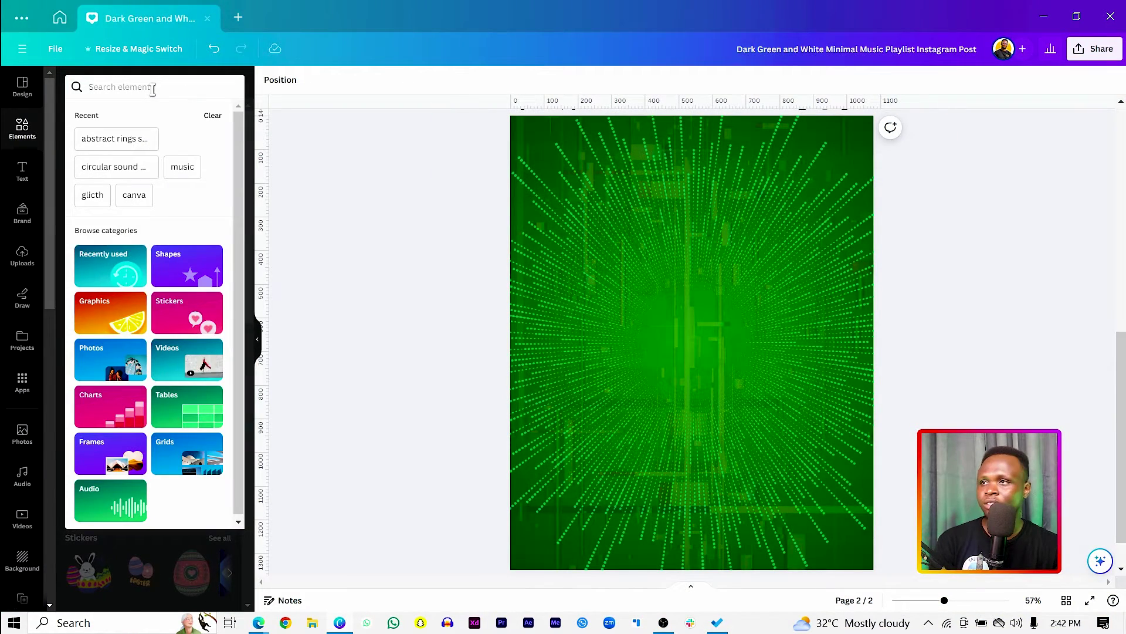
click(22, 128)
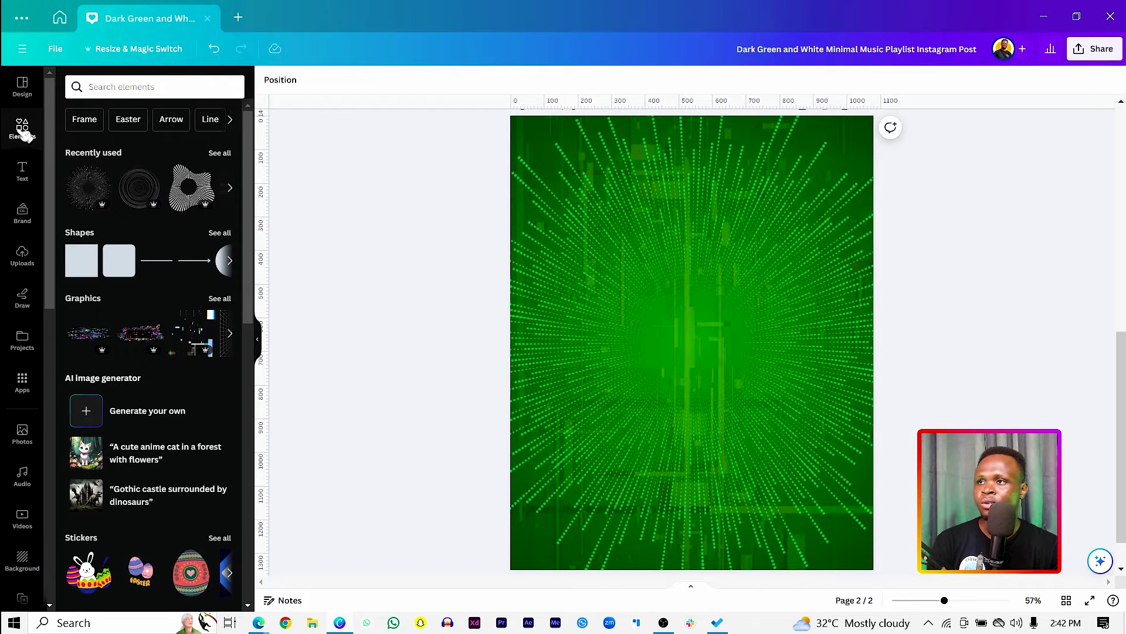
click(219, 153)
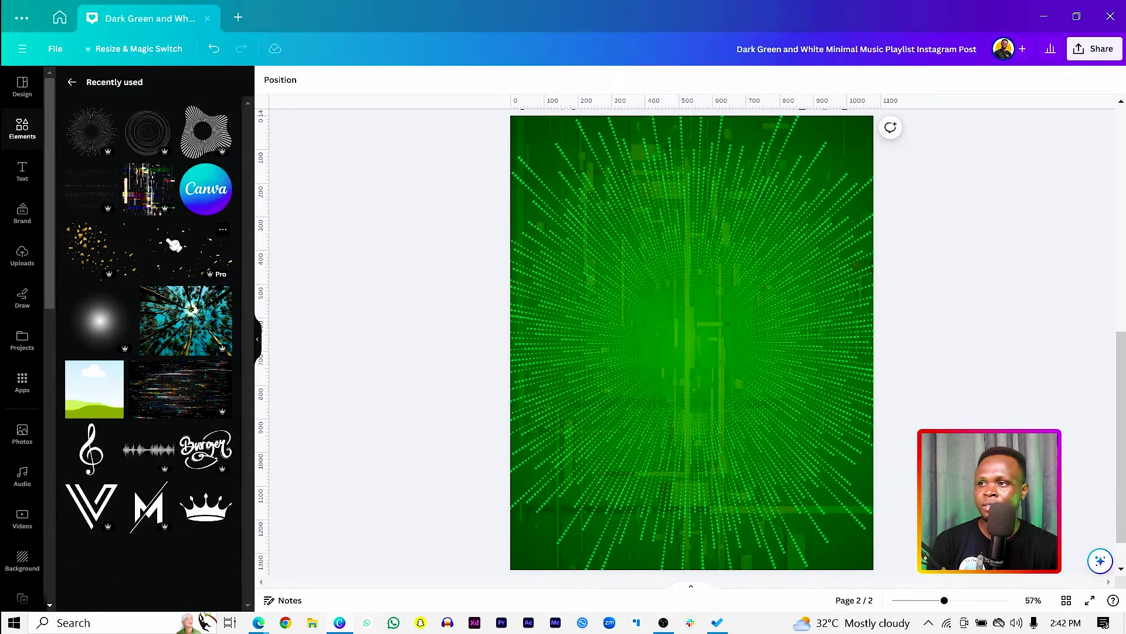
scroll(172, 246, down, 7)
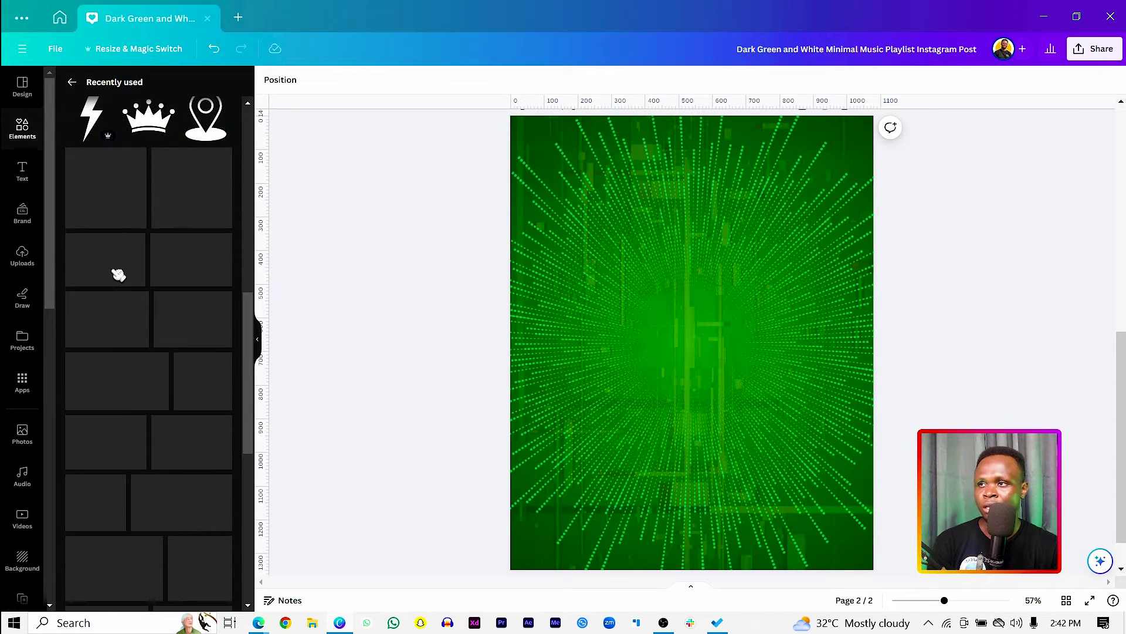
scroll(117, 273, down, 3)
scroll(118, 273, down, 10)
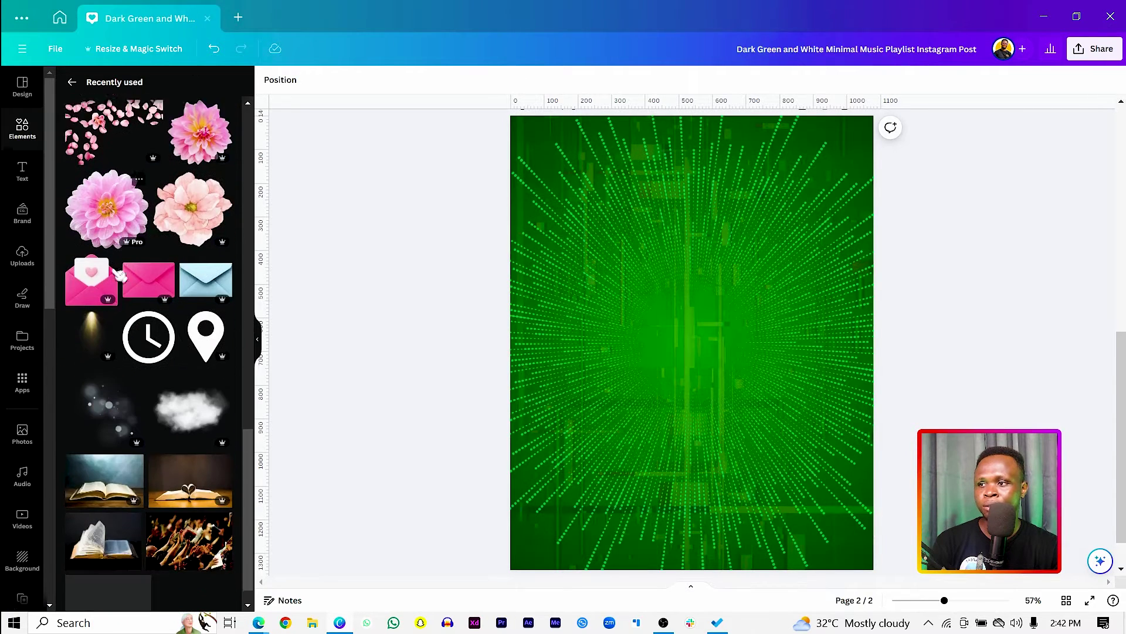
scroll(137, 372, down, 5)
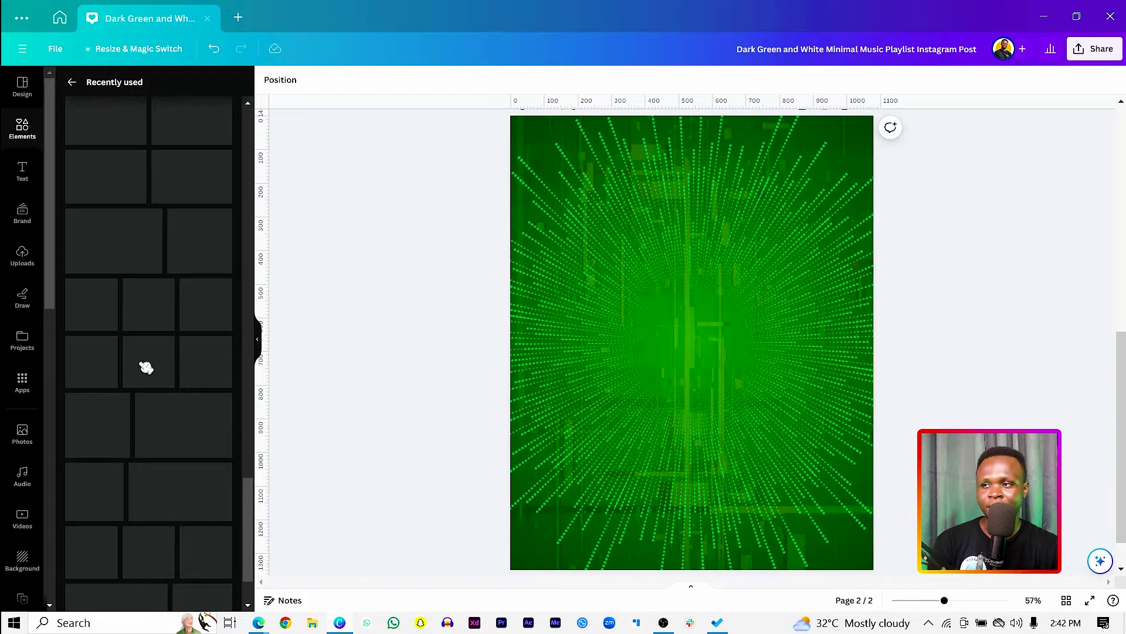
click(223, 402)
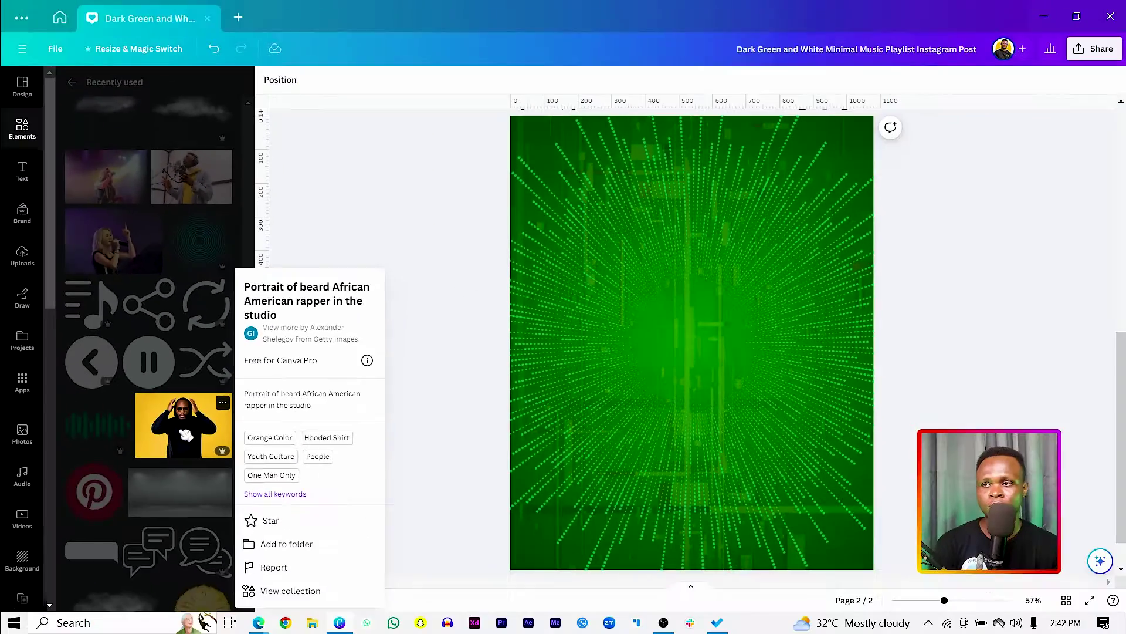
click(186, 434)
click(186, 434)
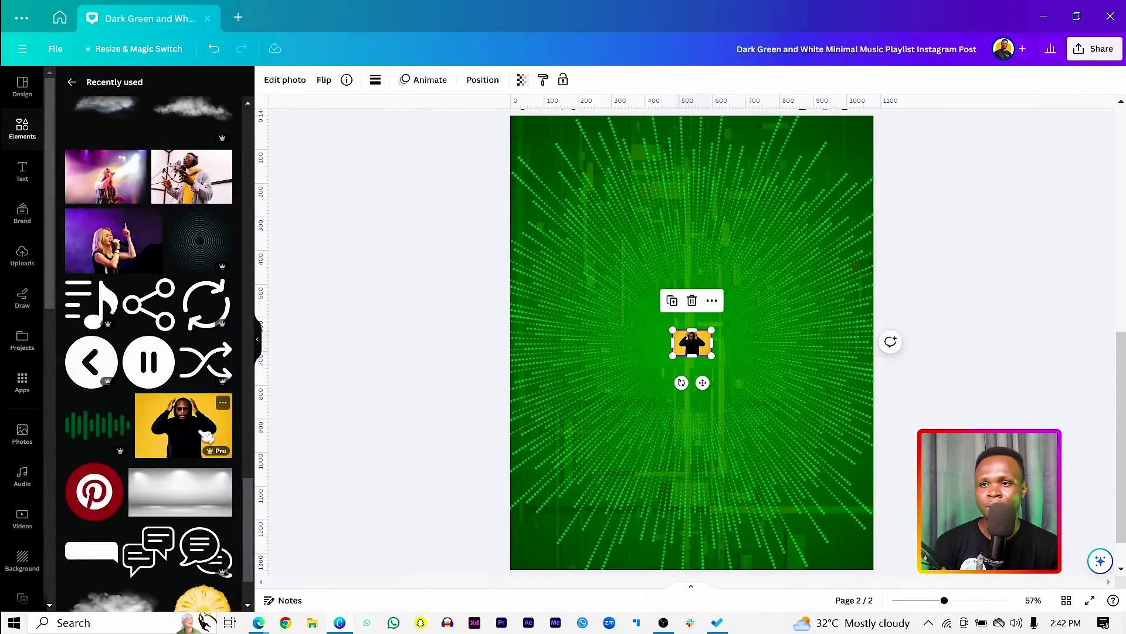
Enlarge the hoodie photo beyond the page width and centre the man over the lower part of the page
drag(671, 354, 469, 490)
drag(708, 406, 702, 490)
drag(905, 292, 931, 272)
drag(737, 378, 753, 351)
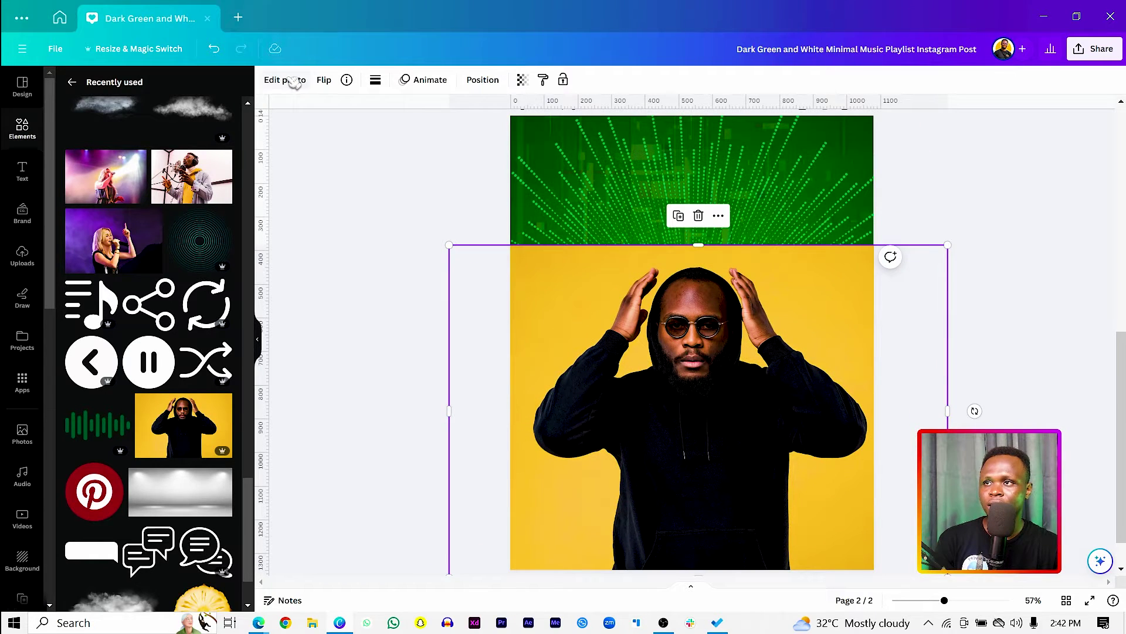
Remove the yellow background from the hoodie photo with BG Remover
click(294, 80)
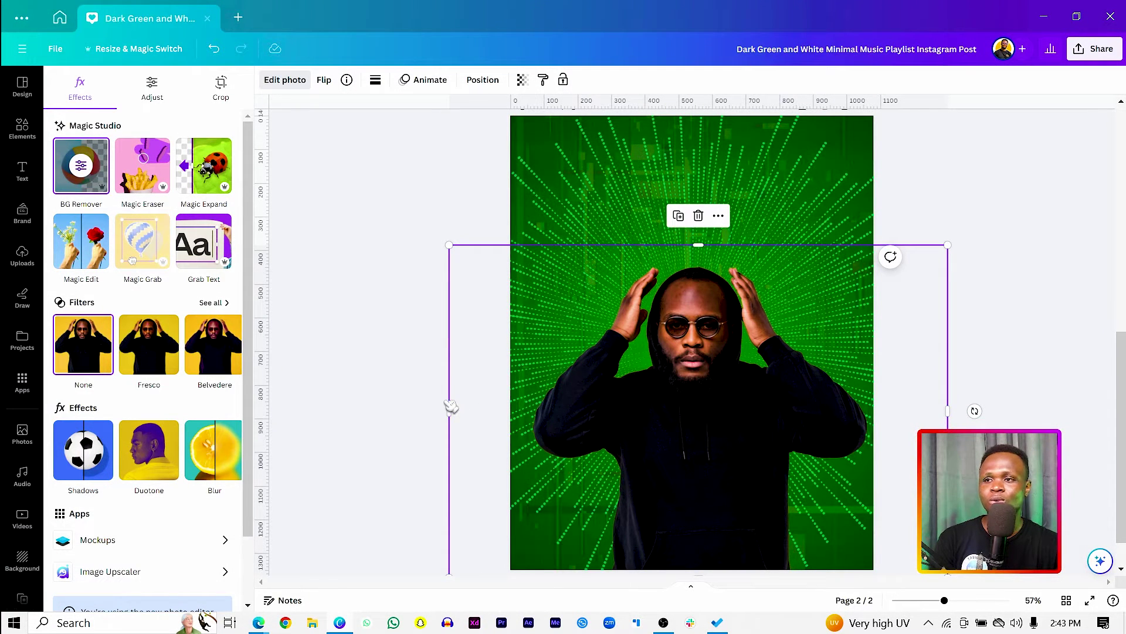
key(Escape)
key(Escape)
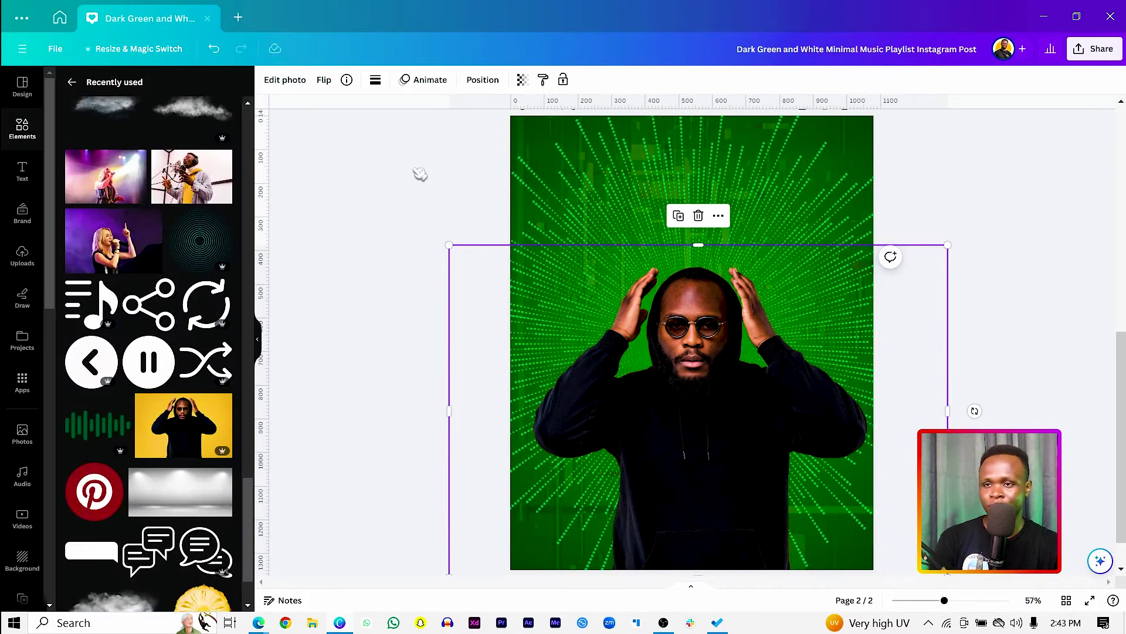
Add a black rectangle and stretch it to the full page width, covering the page from below the man's face to the lower edge
key(r)
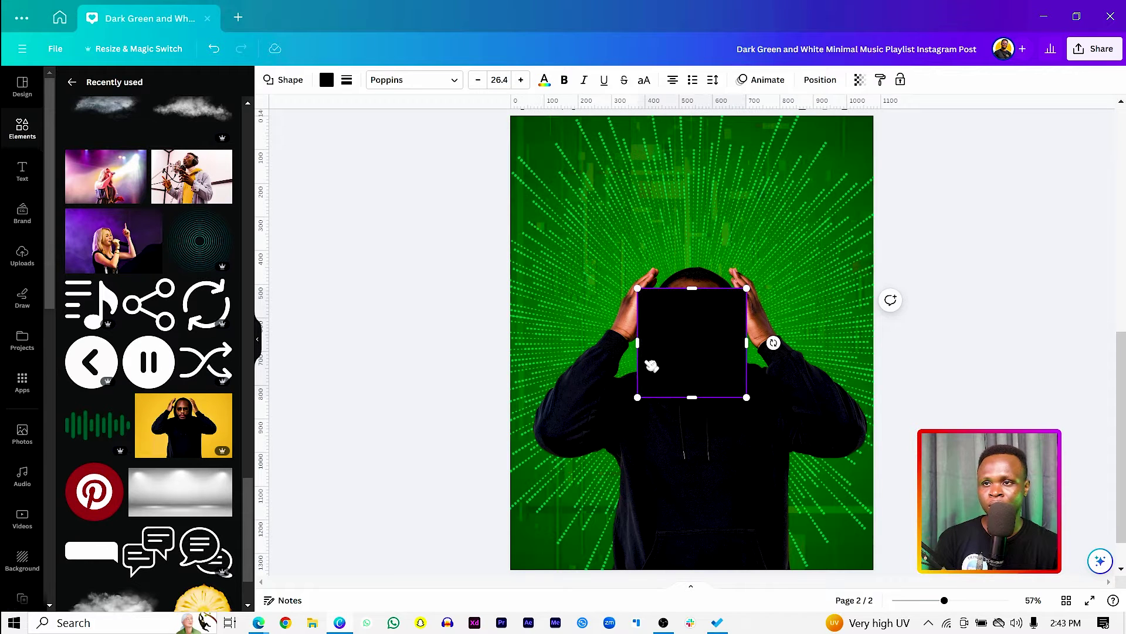
drag(640, 359, 509, 359)
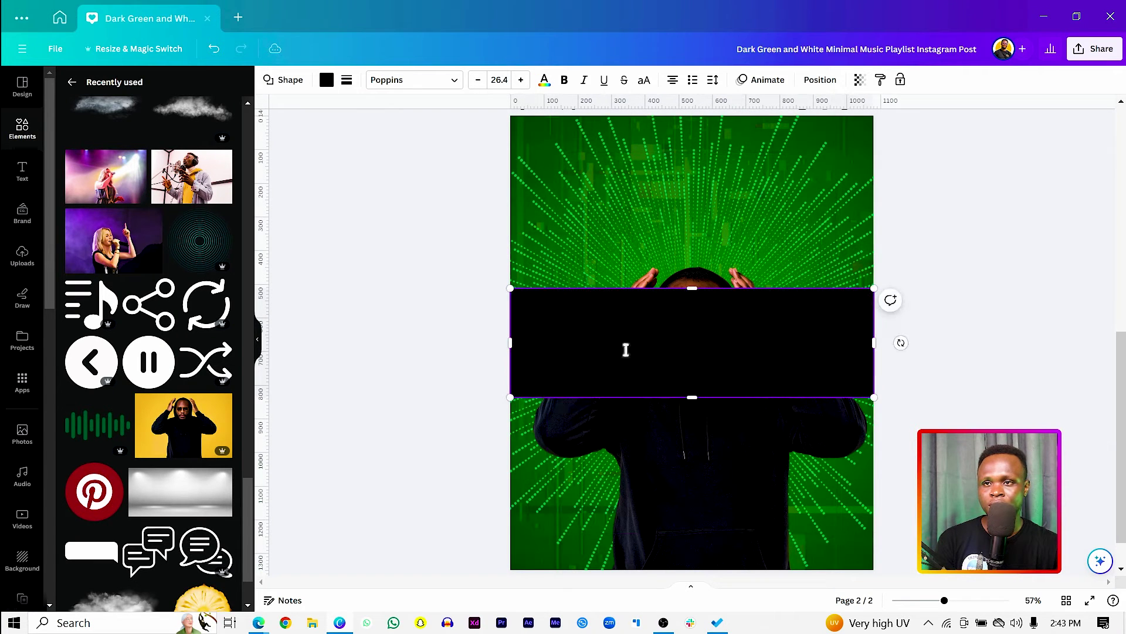
drag(618, 360, 615, 531)
drag(628, 458, 628, 392)
click(641, 330)
click(567, 431)
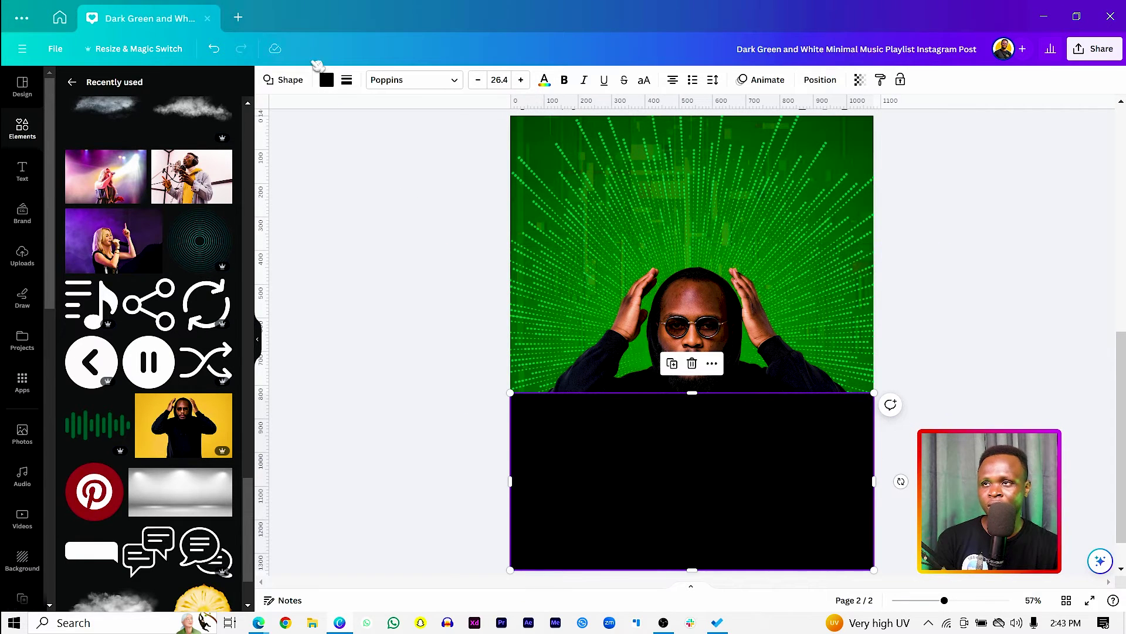
Change the rectangle's fill to a linear gradient from black to white #FFFFFF
click(327, 80)
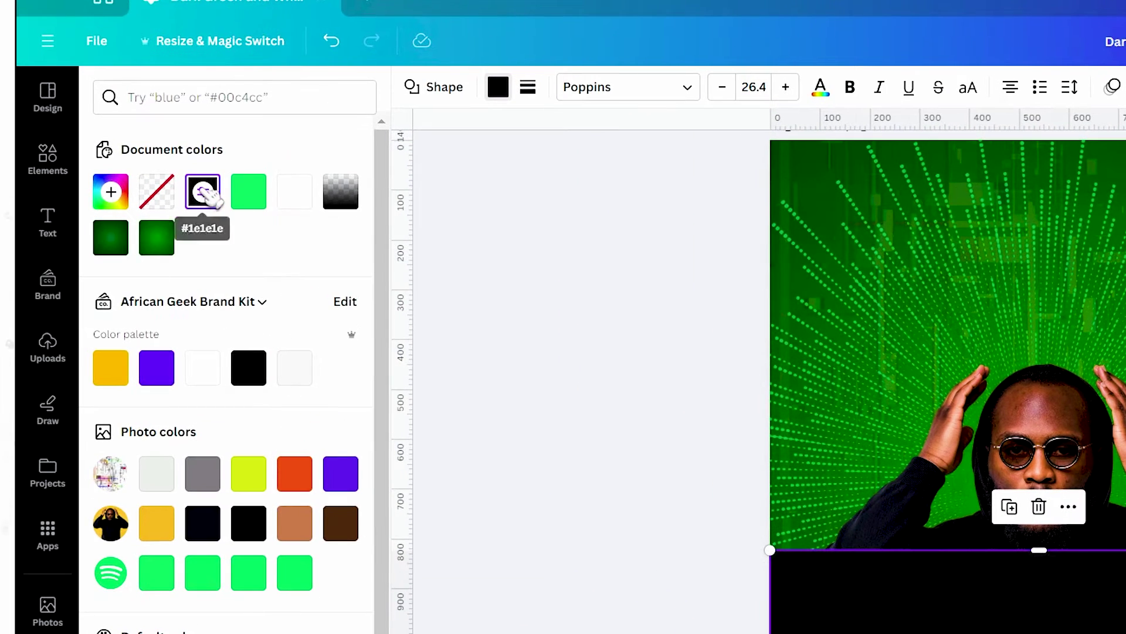
click(132, 155)
click(78, 261)
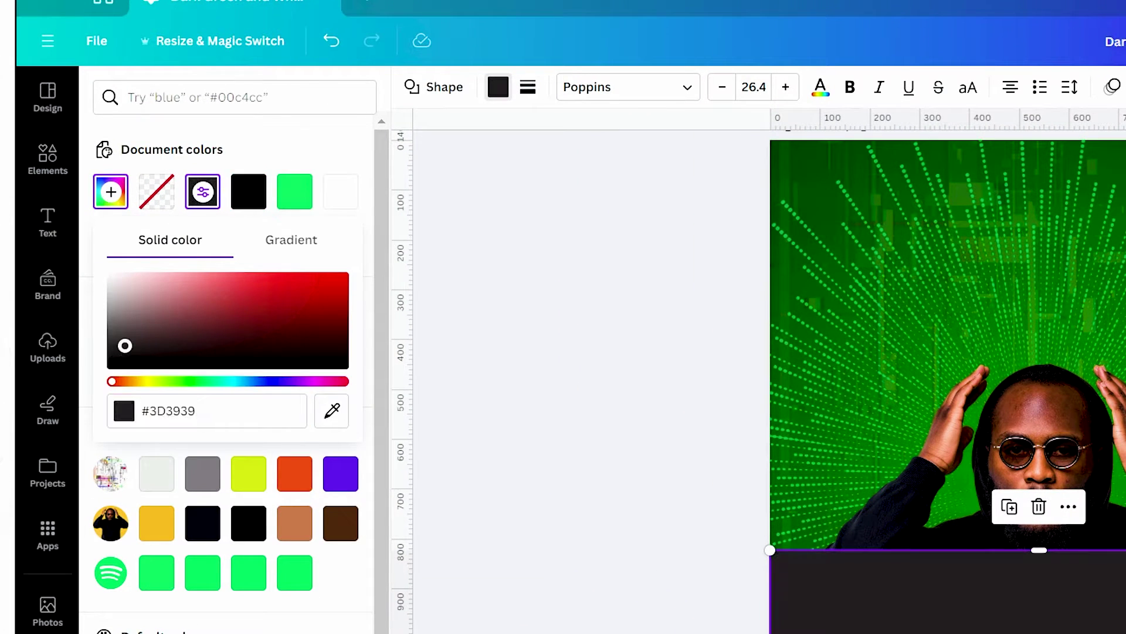
drag(125, 346, 112, 399)
click(293, 241)
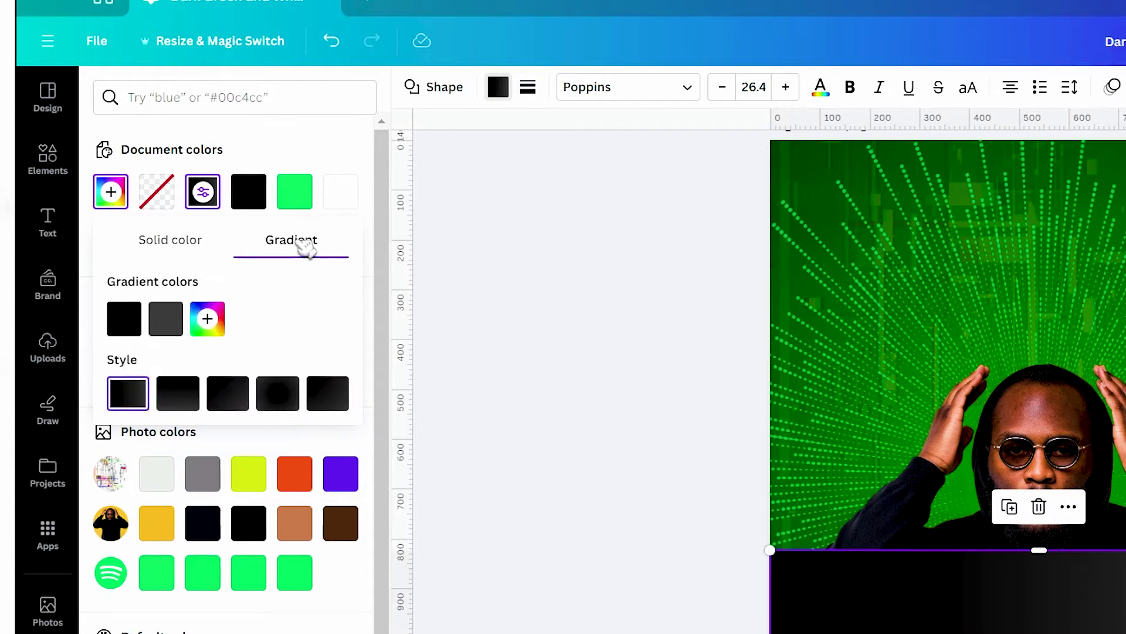
click(166, 319)
click(185, 415)
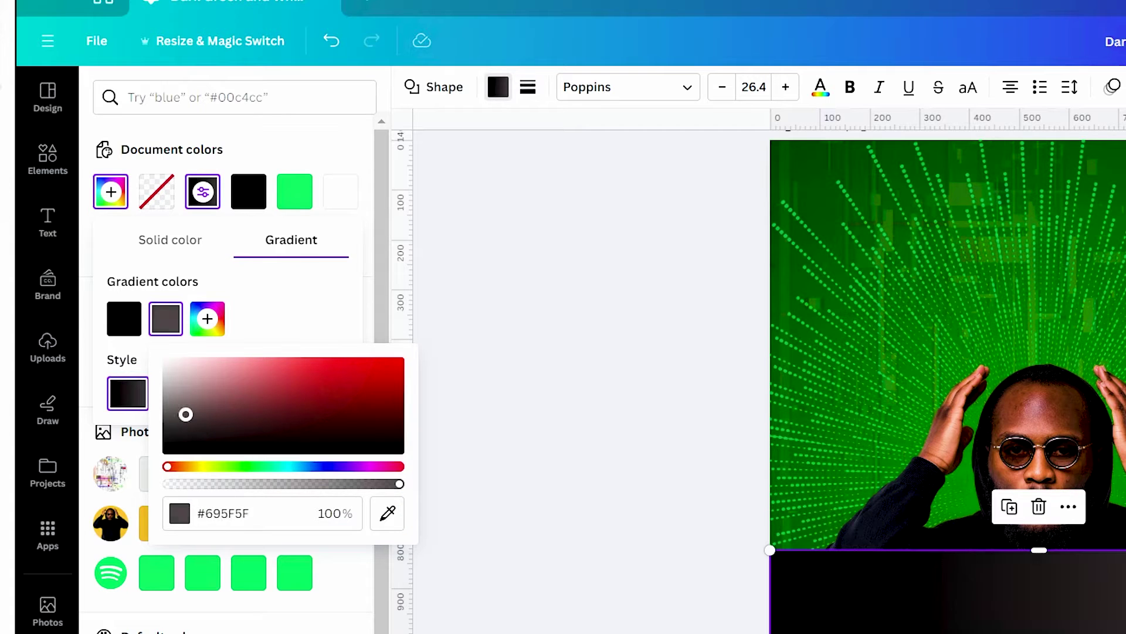
drag(185, 414, 166, 360)
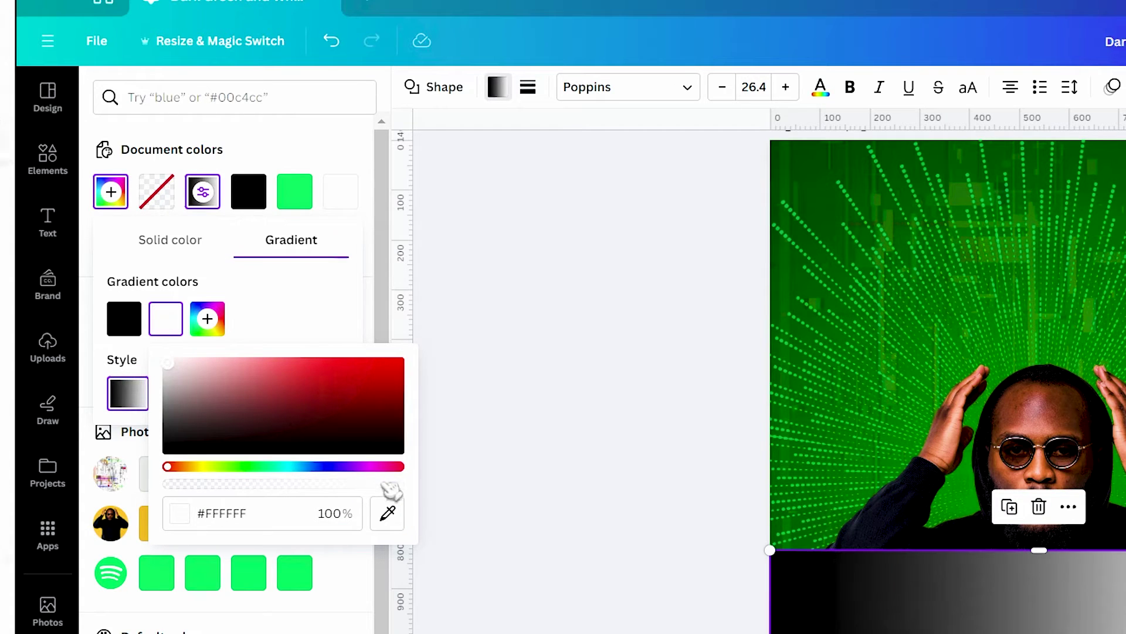
Set the white gradient colour's opacity to 0% and switch the rectangle's gradient style to vertical
drag(404, 487, 141, 491)
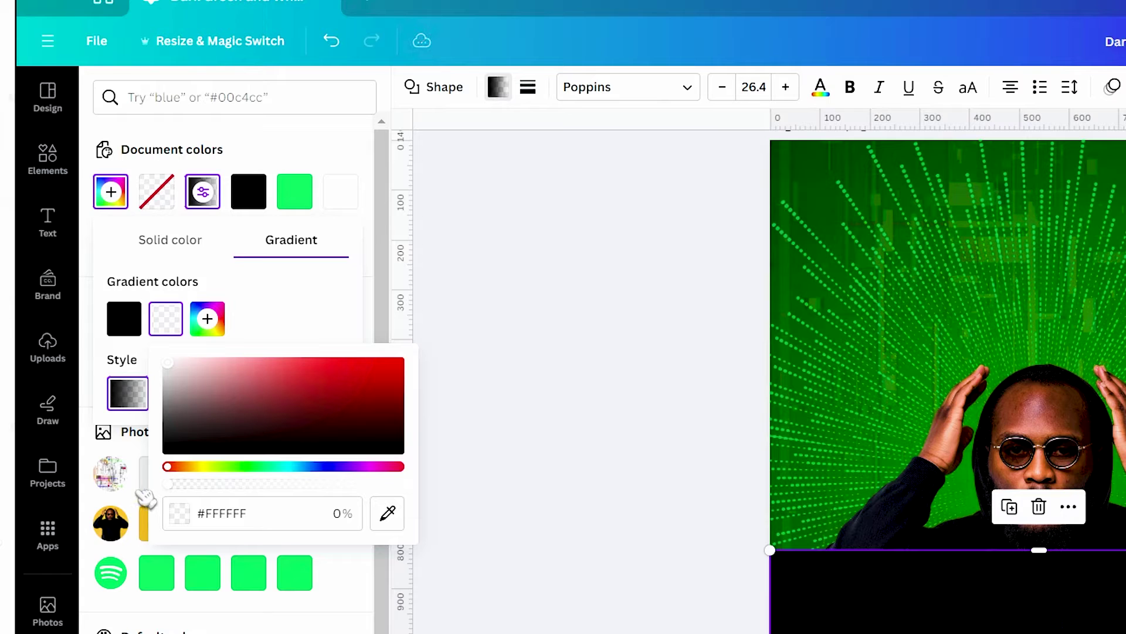
click(291, 311)
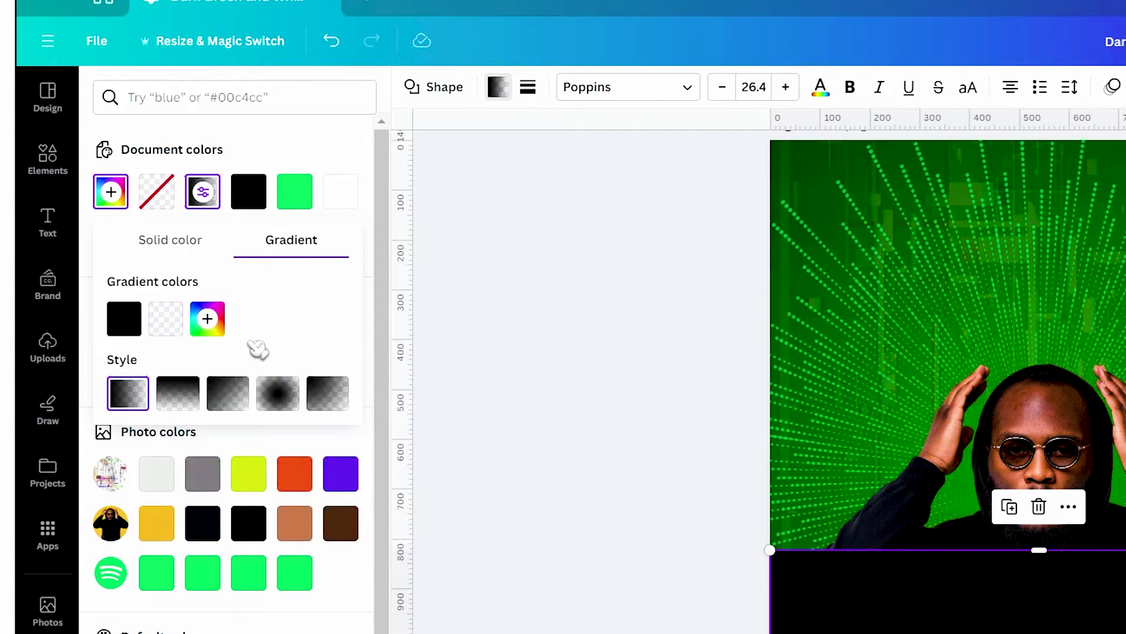
click(189, 401)
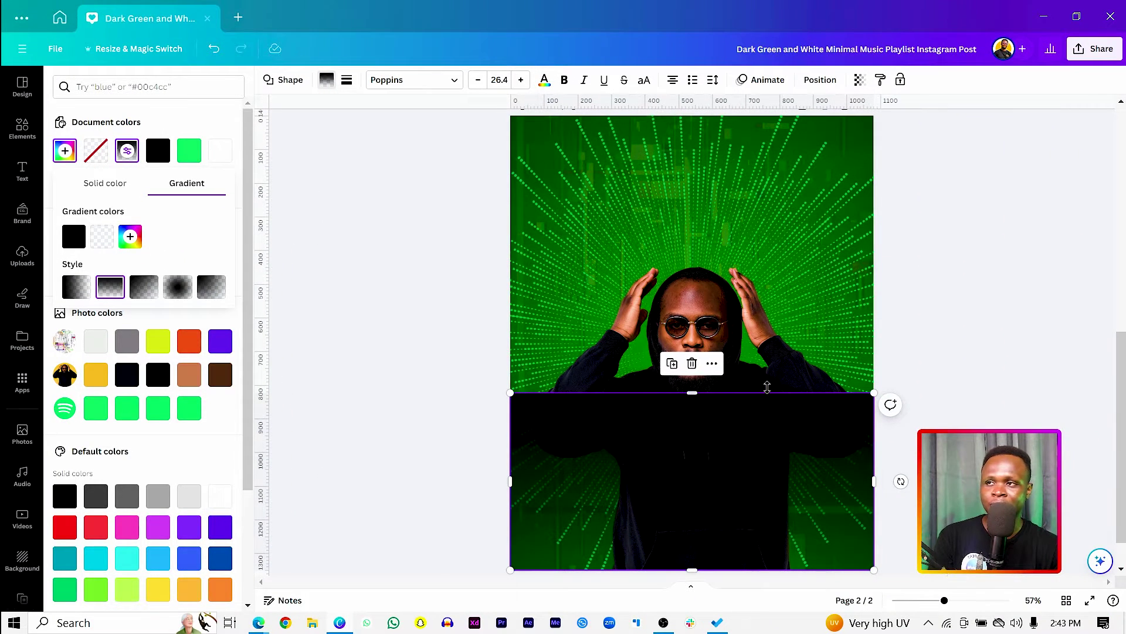
Rotate the gradient rectangle by 180° so that its solid black end lies along the page's lower edge
click(823, 80)
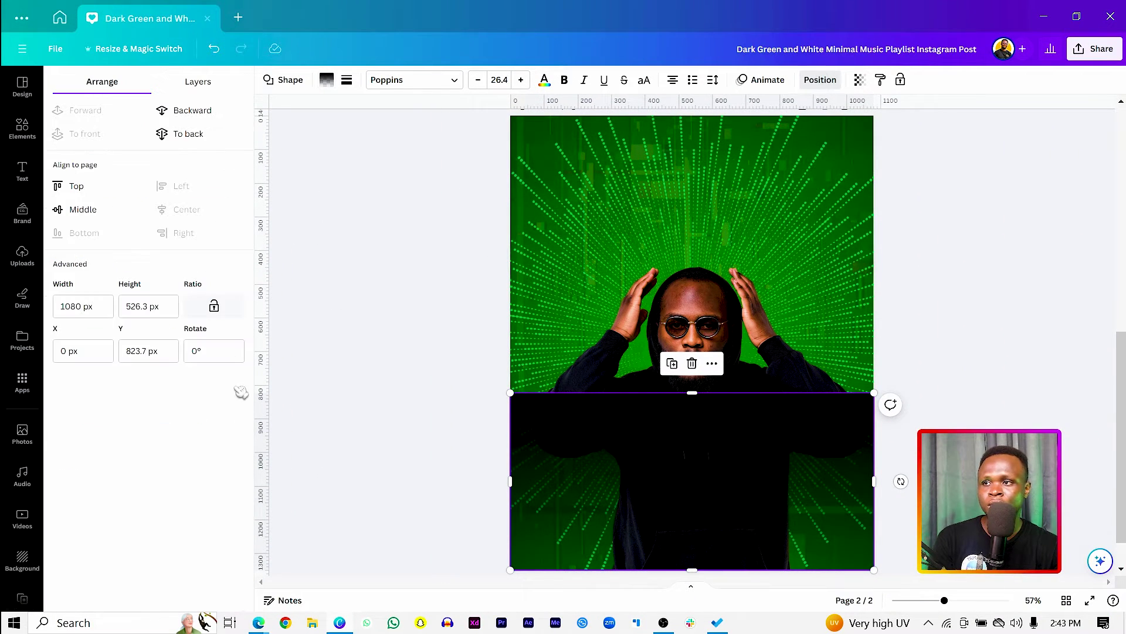
click(224, 356)
text(180)
key(Return)
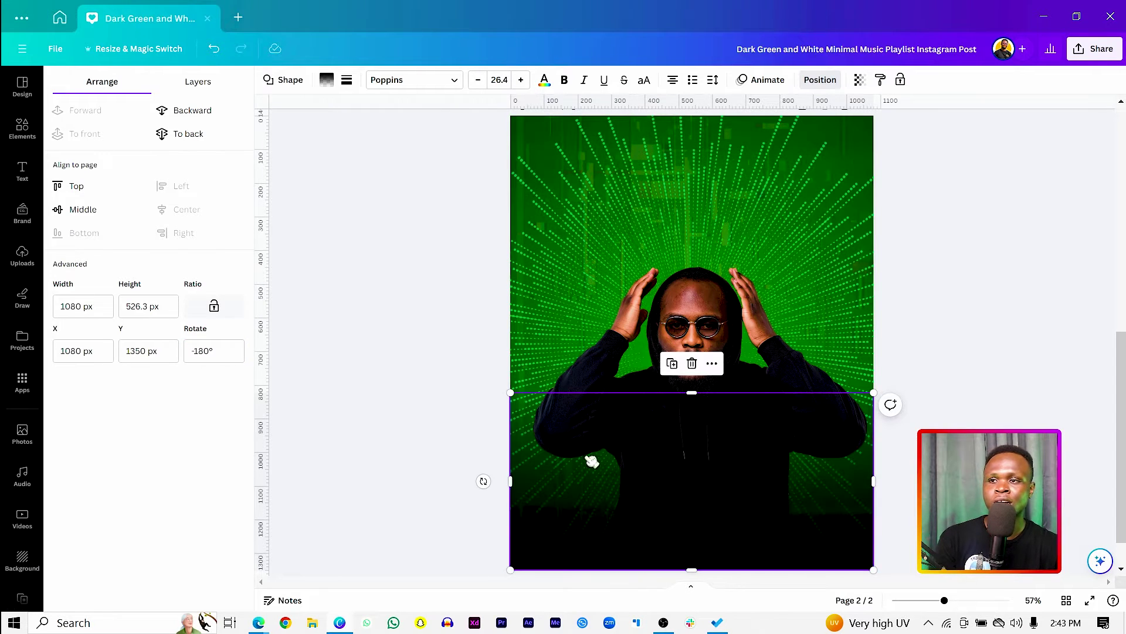
Extend the black fade rectangle upward to the height of the man's mouth
click(492, 397)
click(645, 428)
drag(653, 392, 655, 351)
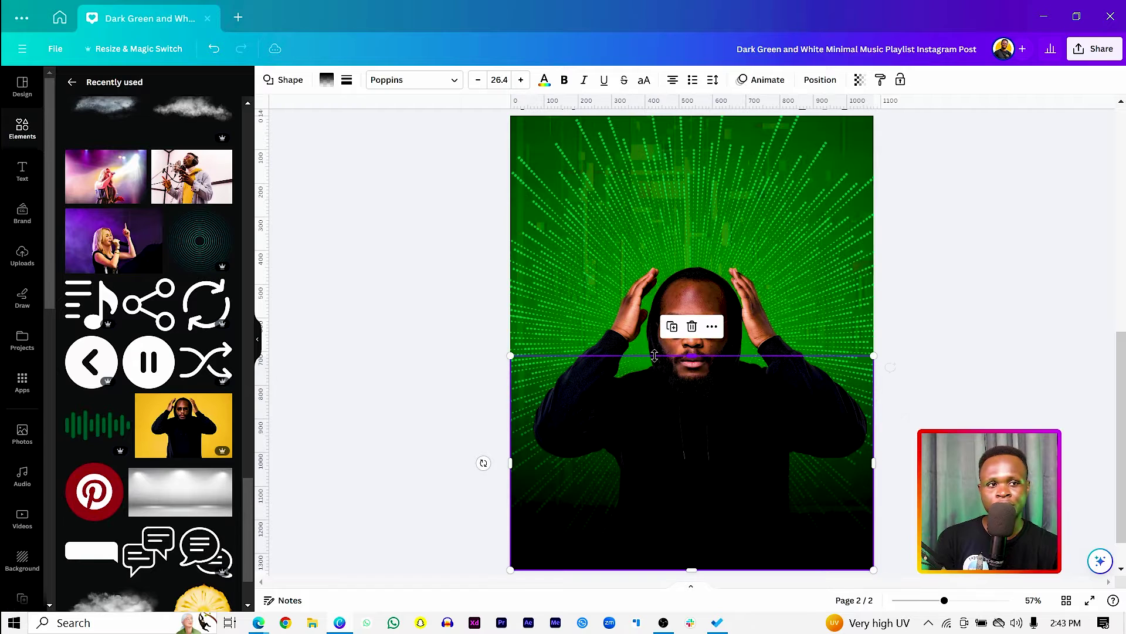
Enlarge the hoodie photo slightly from its upper corners so the man's arms nearly span the page width
click(692, 326)
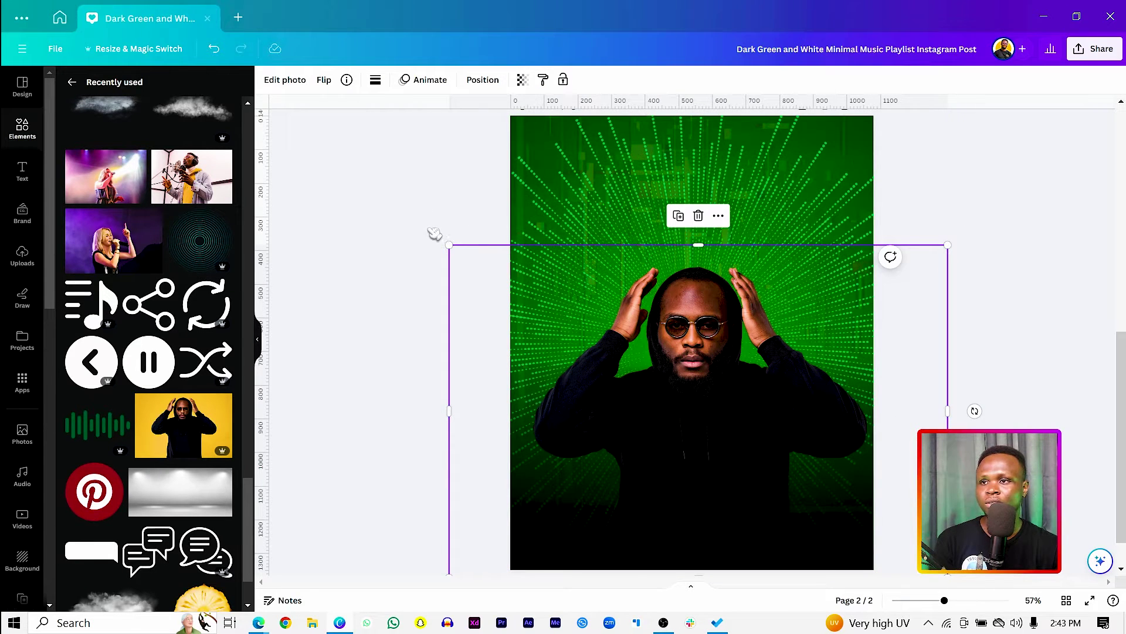
drag(449, 246, 429, 231)
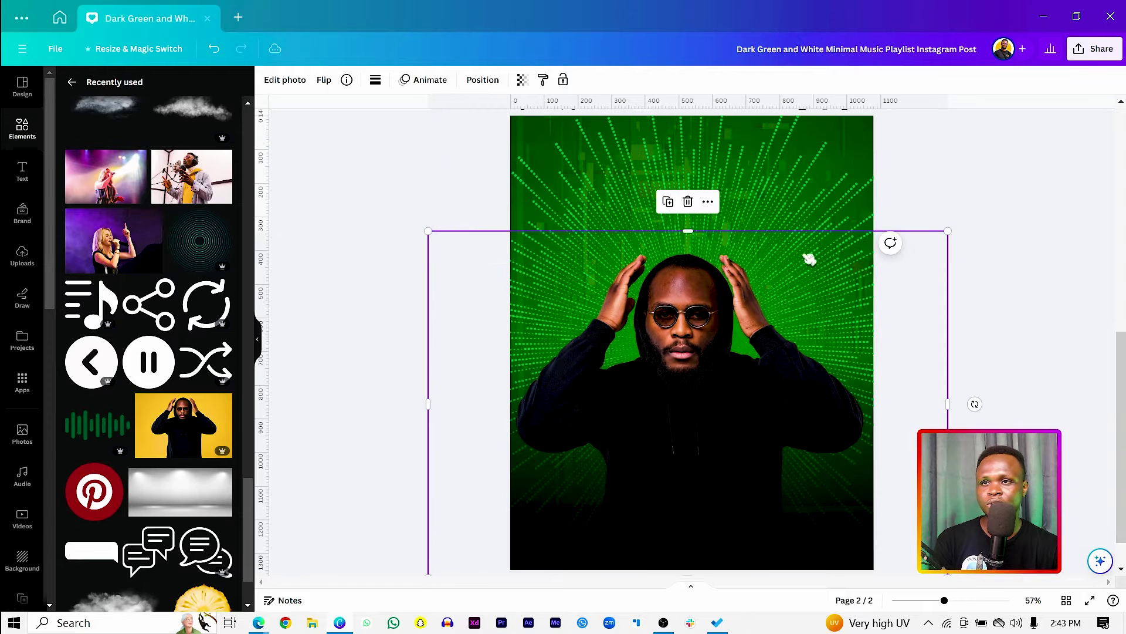
drag(948, 230, 960, 224)
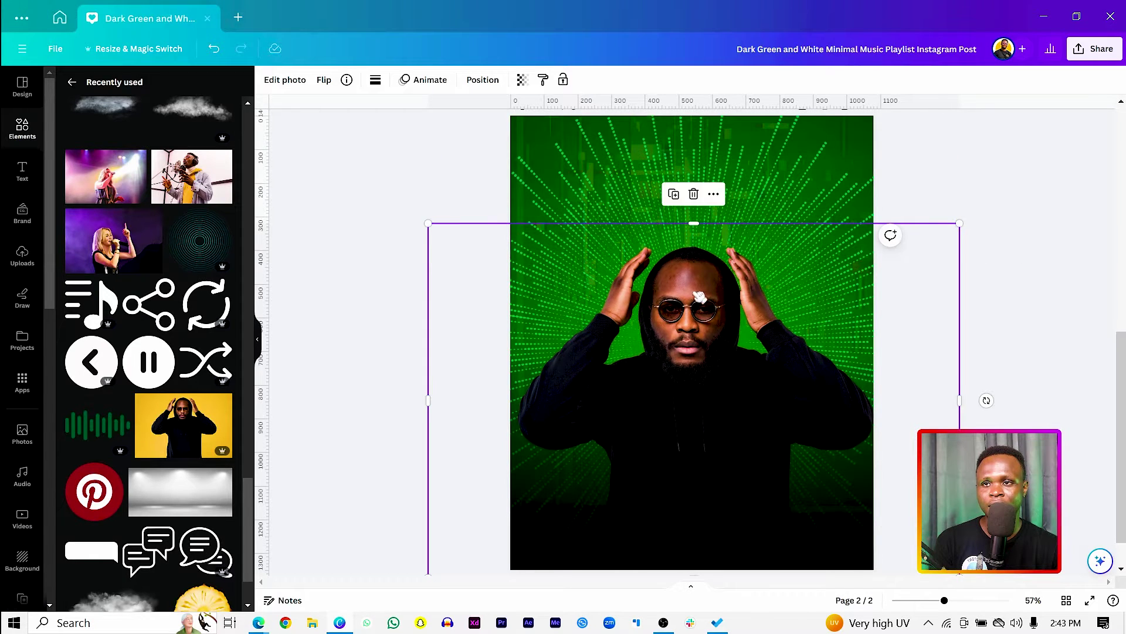
click(459, 213)
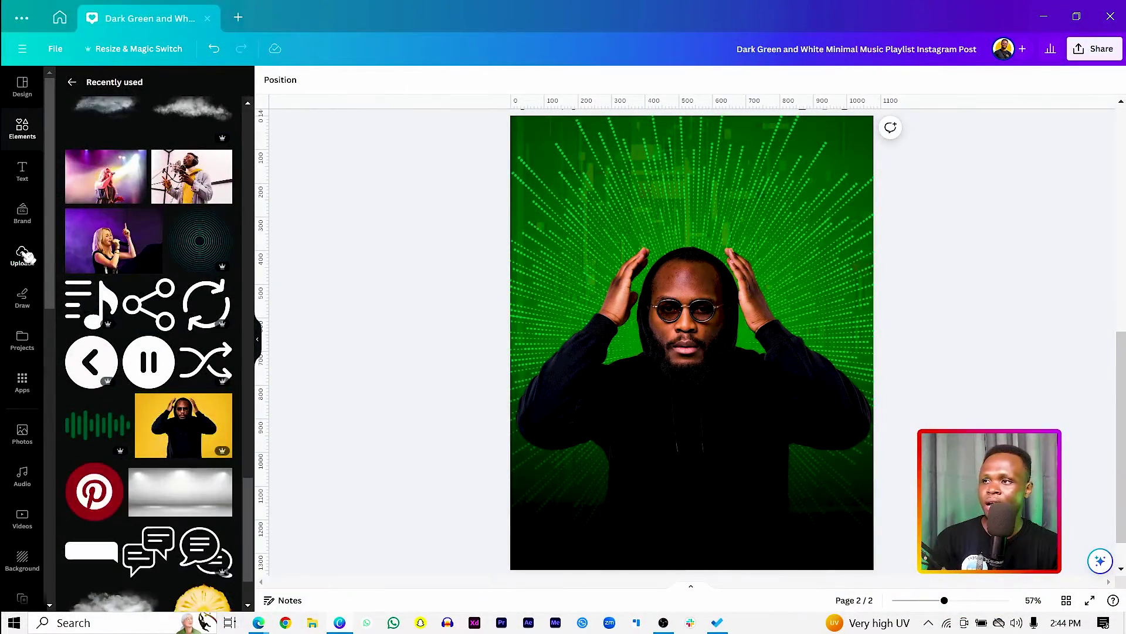
Insert the black Spotify outline logo from the uploaded images onto the page
click(23, 257)
scroll(176, 322, down, 3)
scroll(202, 280, down, 3)
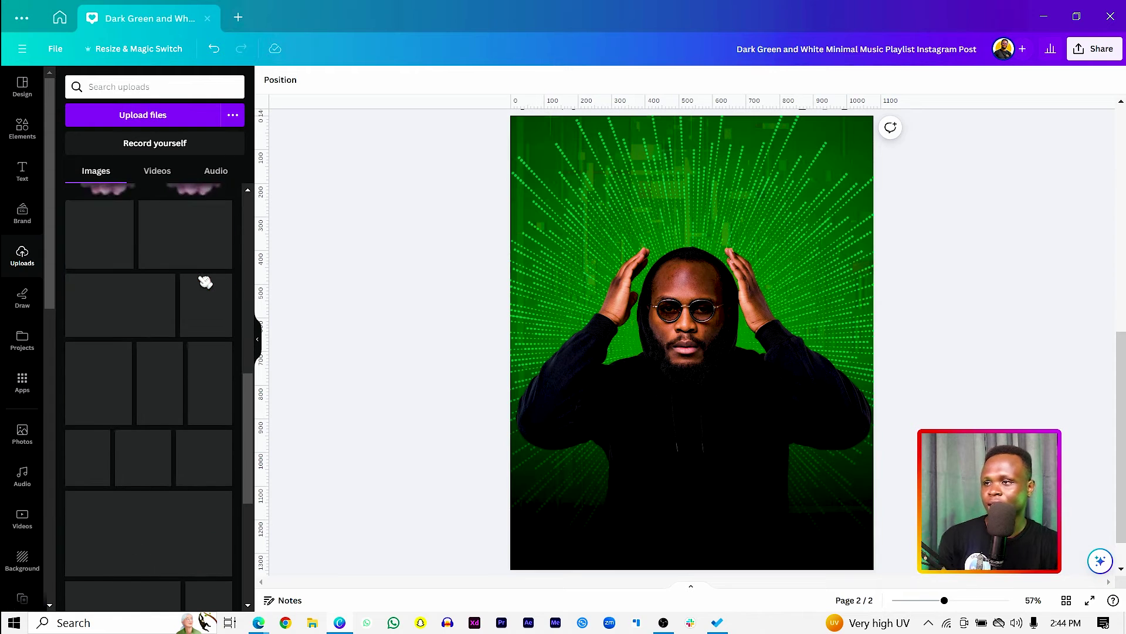
click(112, 241)
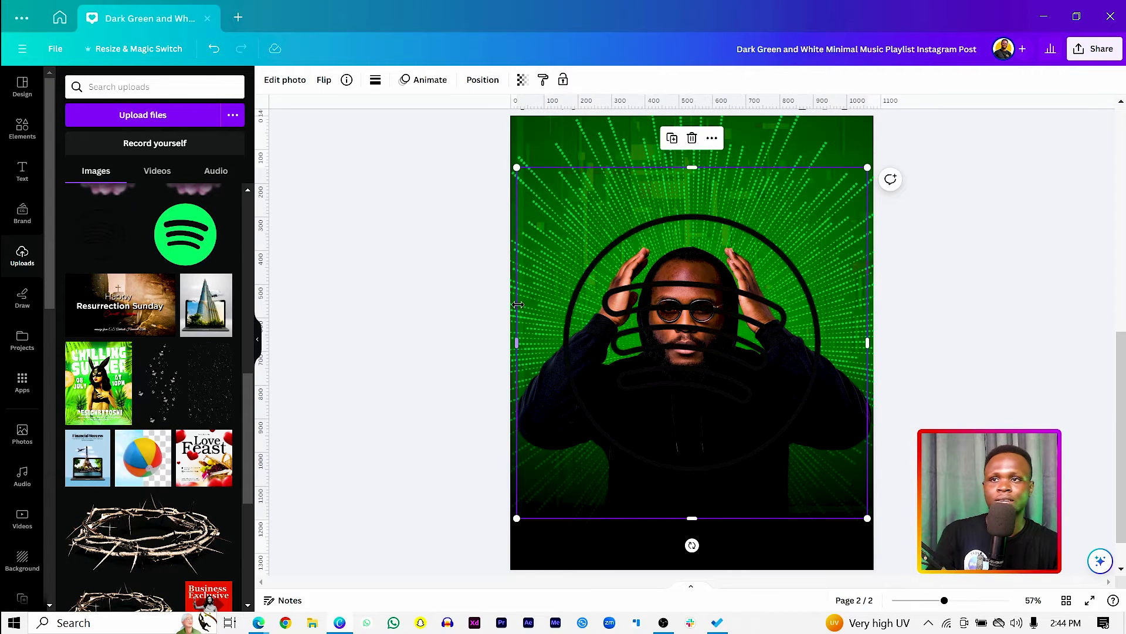
Enlarge the outline logo until its frame is wider than the page and centre it behind the man
drag(720, 361, 742, 346)
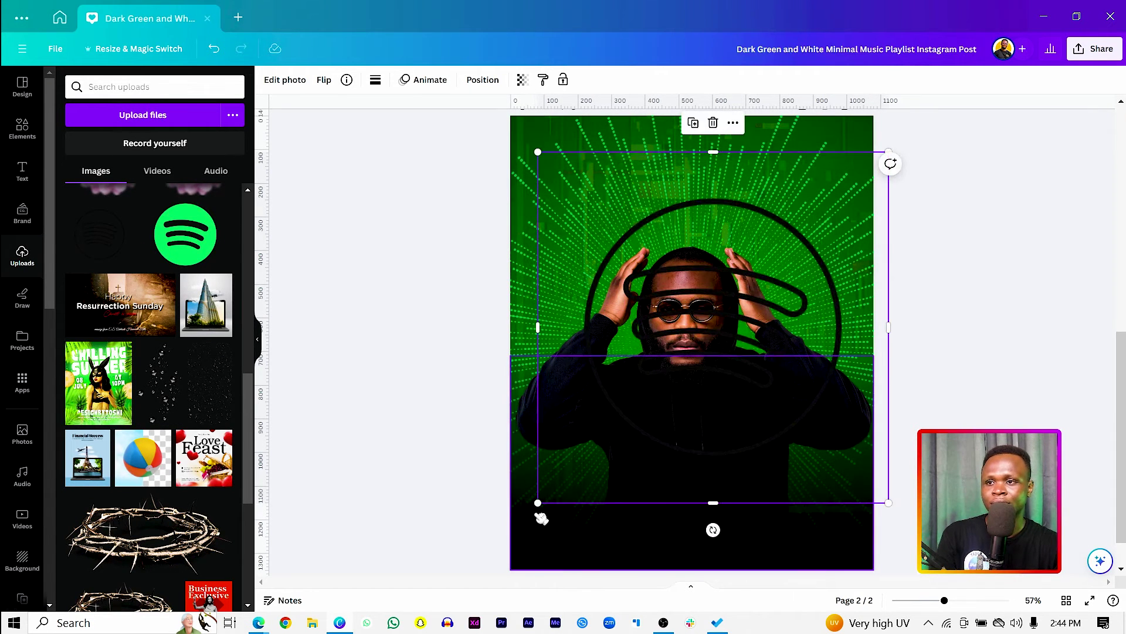
drag(537, 504, 481, 562)
drag(616, 477, 689, 333)
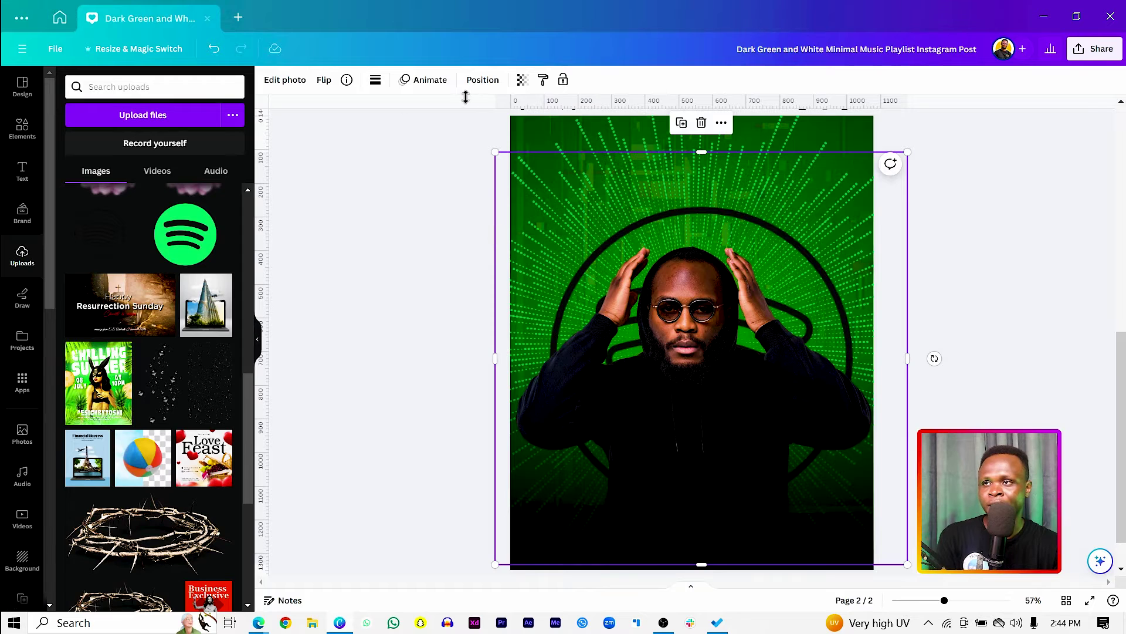
Apply a custom Duotone effect to the outline logo with the highlights set to bright green #05FF00
click(287, 80)
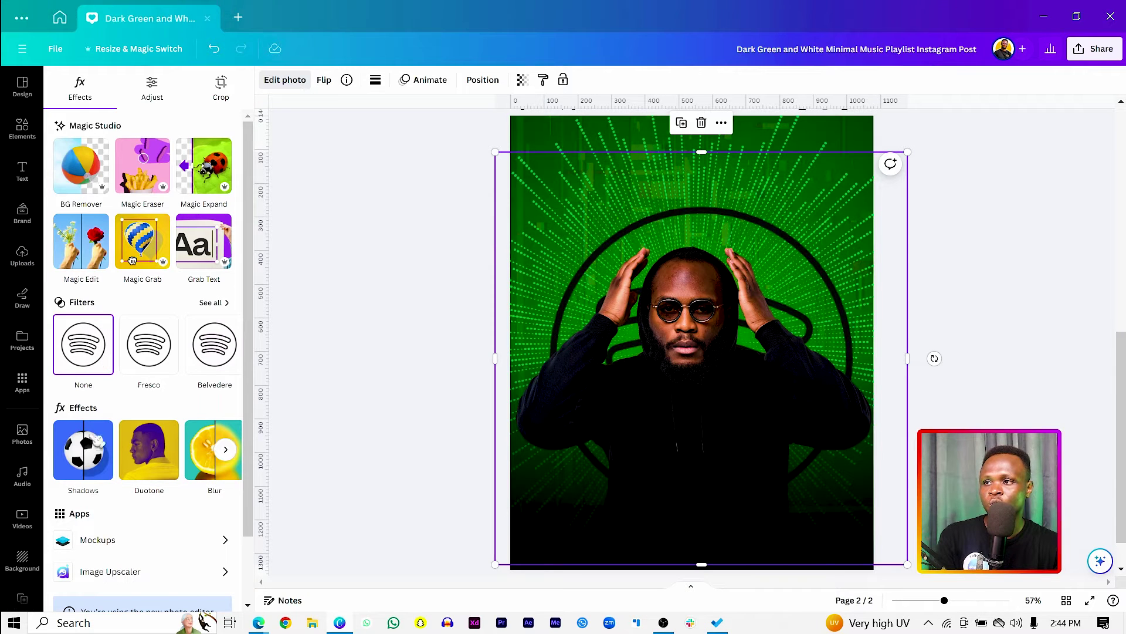
click(168, 454)
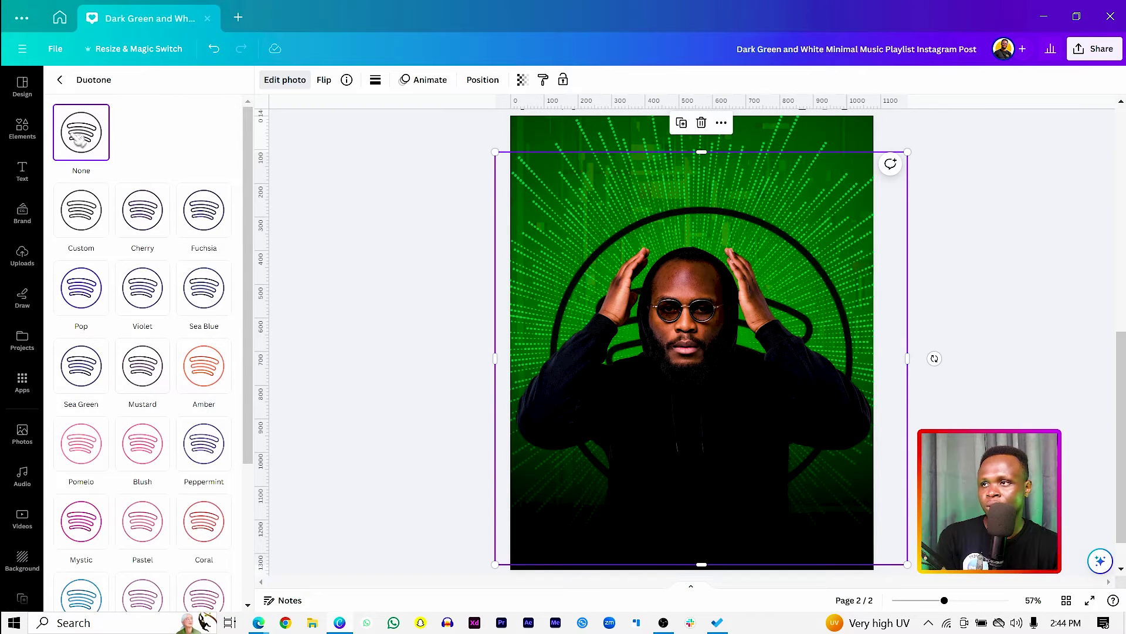
click(82, 215)
click(223, 273)
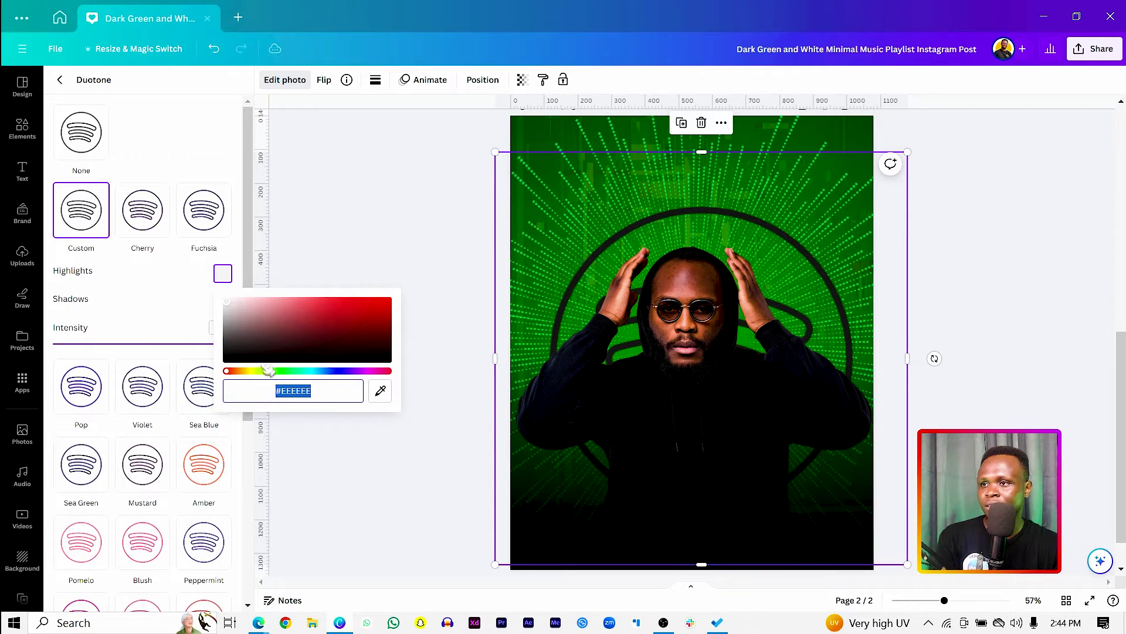
click(283, 370)
drag(307, 327, 439, 310)
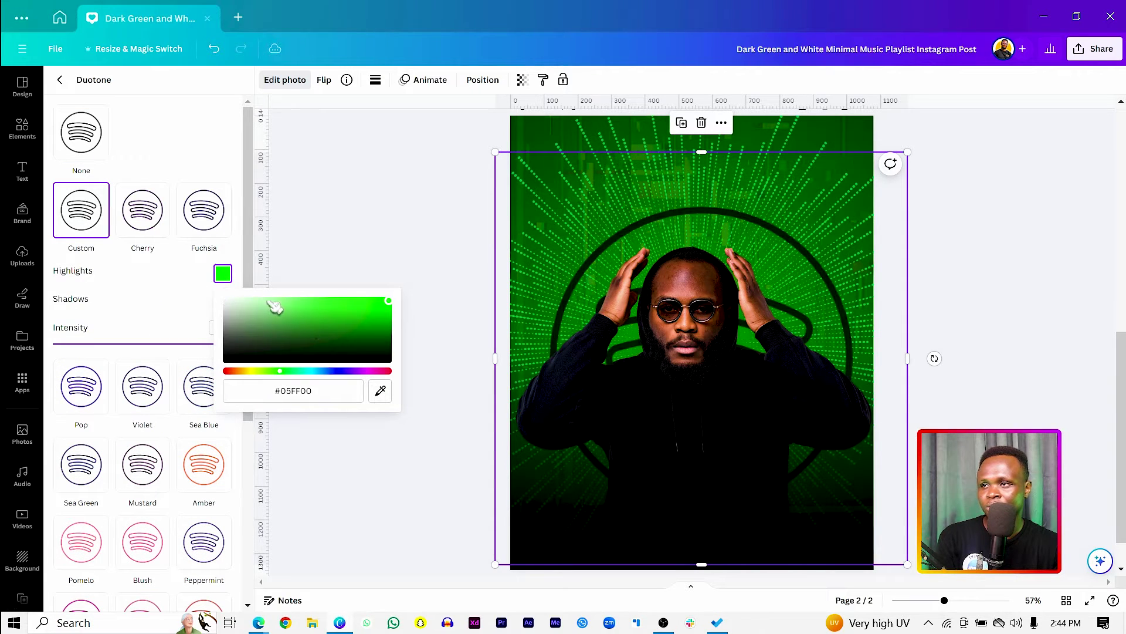
Copy the highlights colour code and set the Duotone shadows to the same green #05FF00
click(322, 390)
key(ctrl+c)
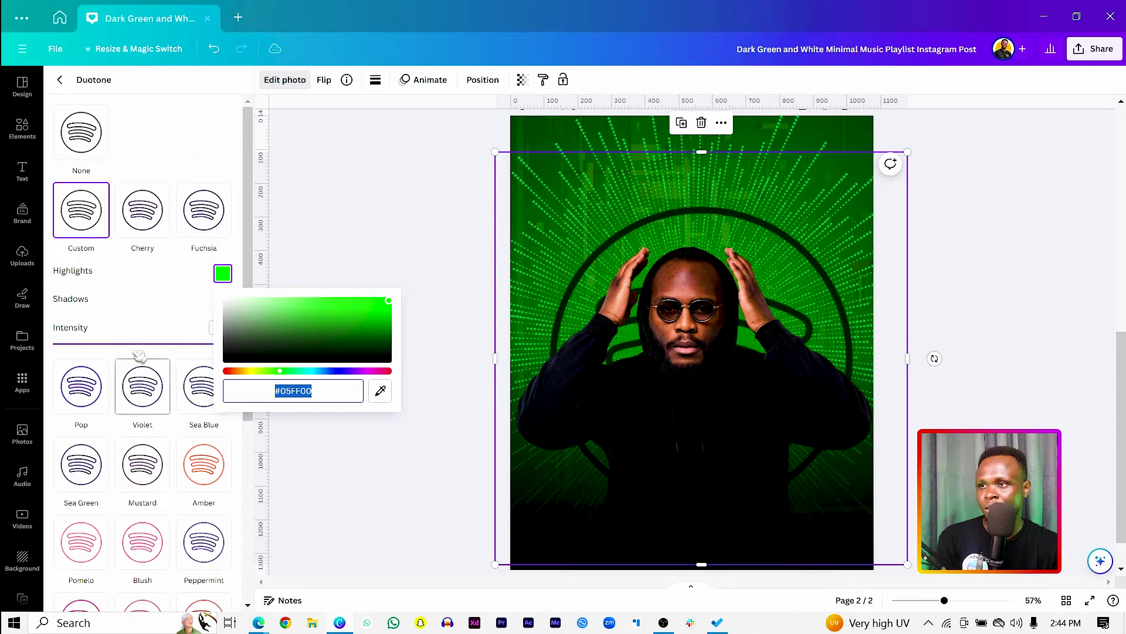
click(156, 312)
click(222, 301)
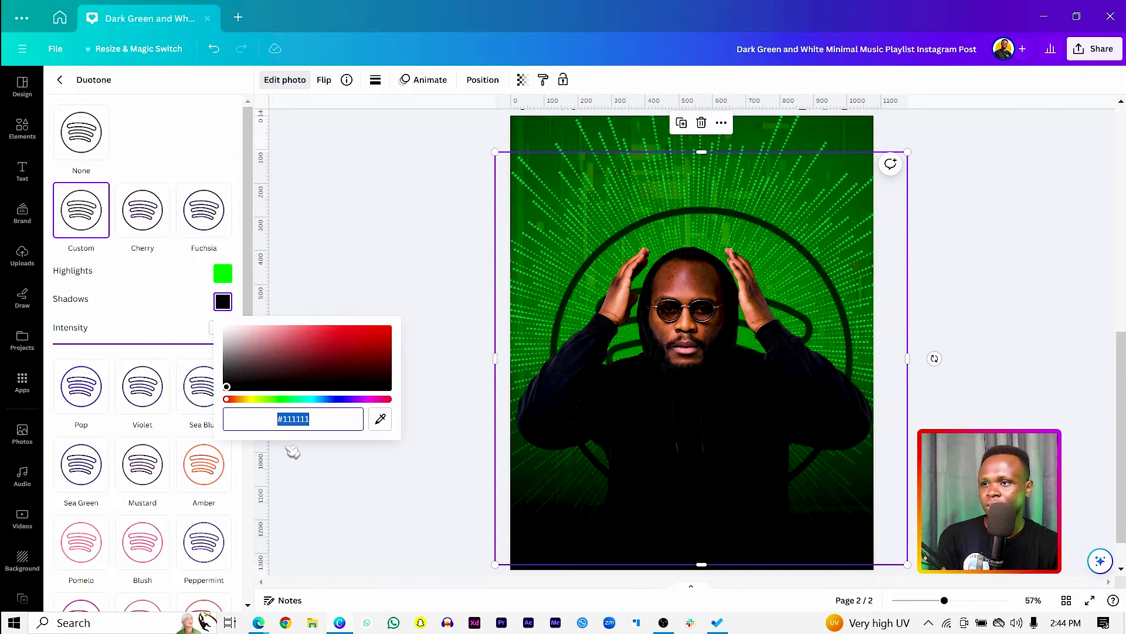
key(ctrl+v)
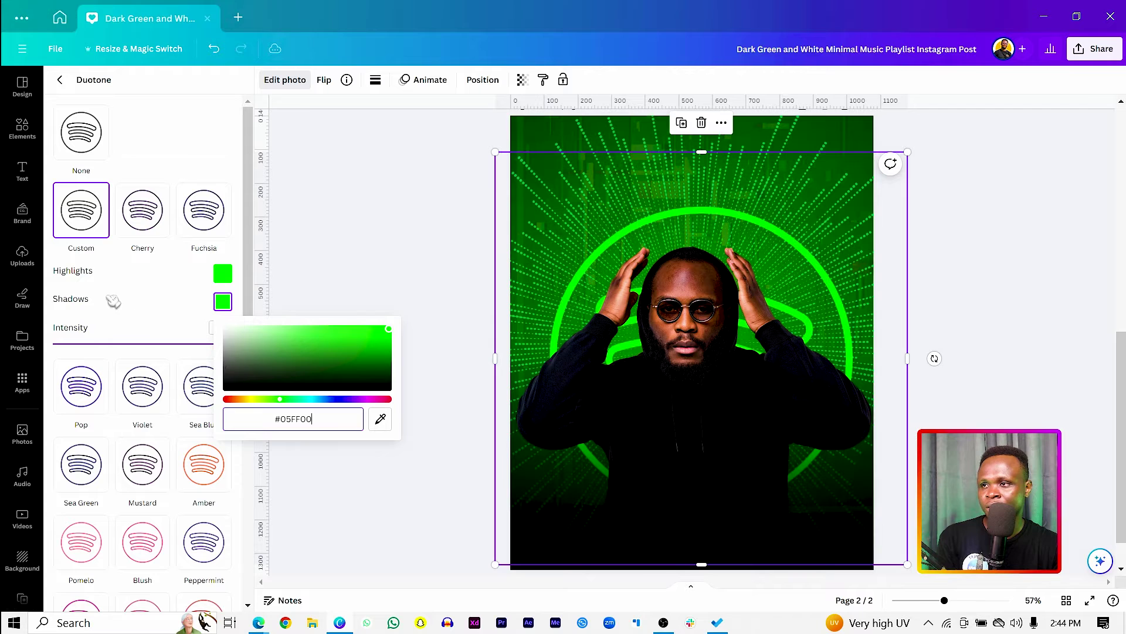
click(152, 318)
click(61, 80)
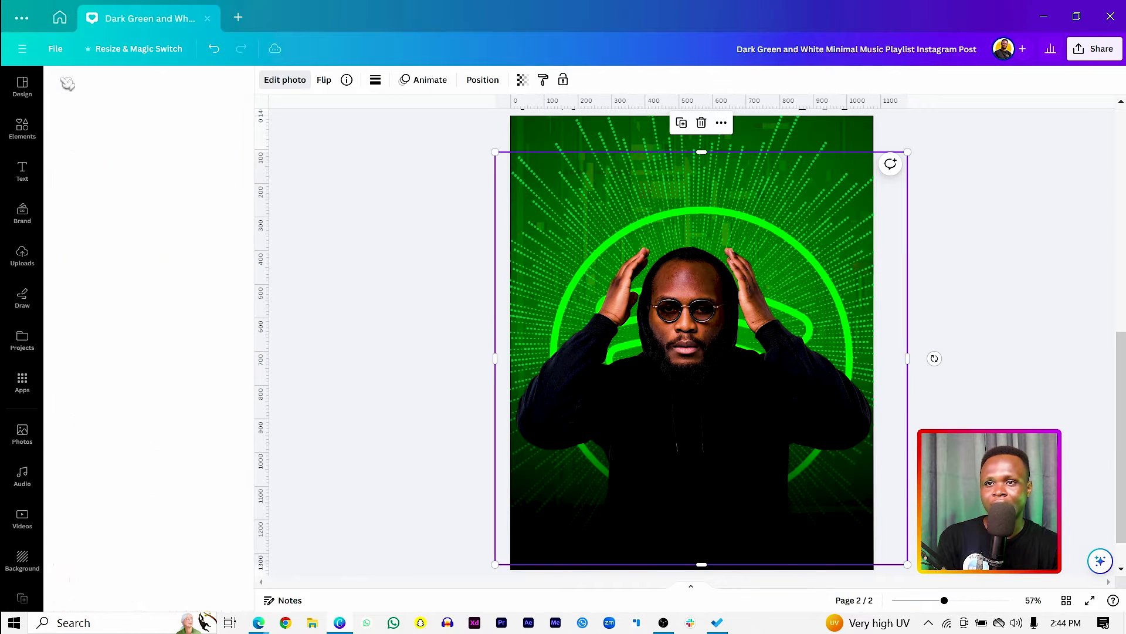
Blur the whole outline logo at intensity 35 and shift it slightly up and to the right behind the man
click(206, 466)
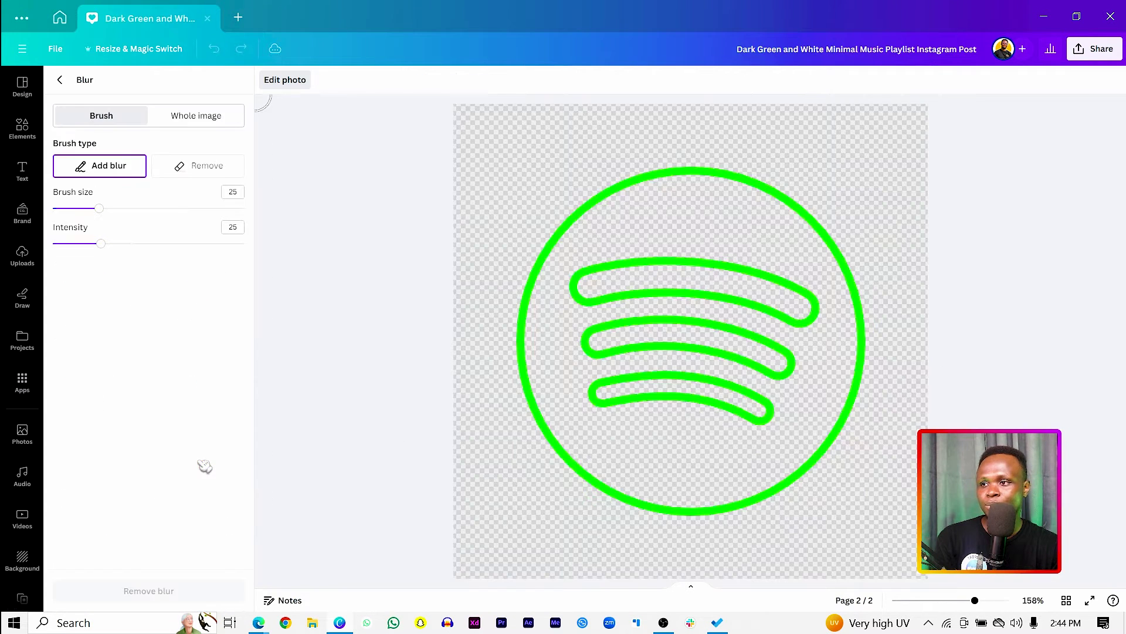
click(203, 120)
drag(56, 172, 126, 169)
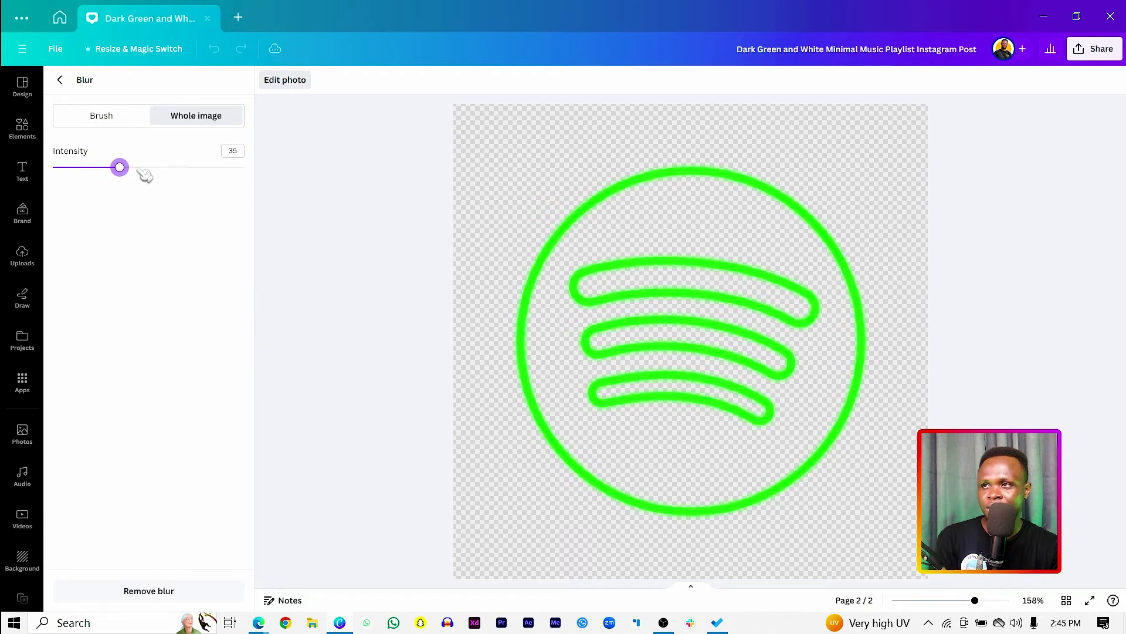
click(64, 82)
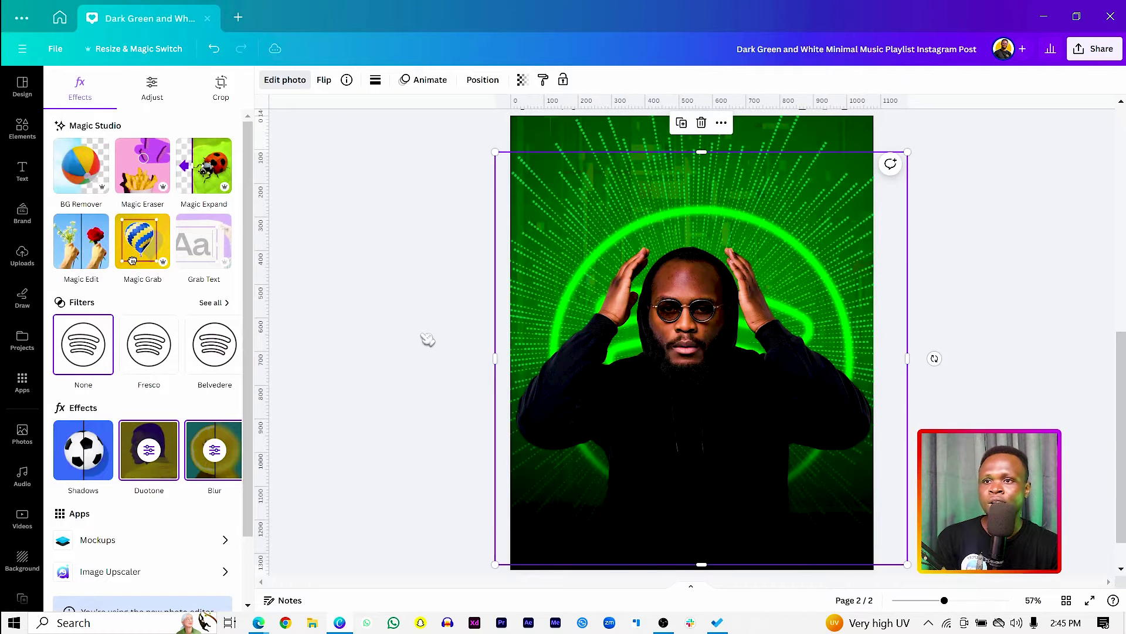
drag(718, 208, 728, 188)
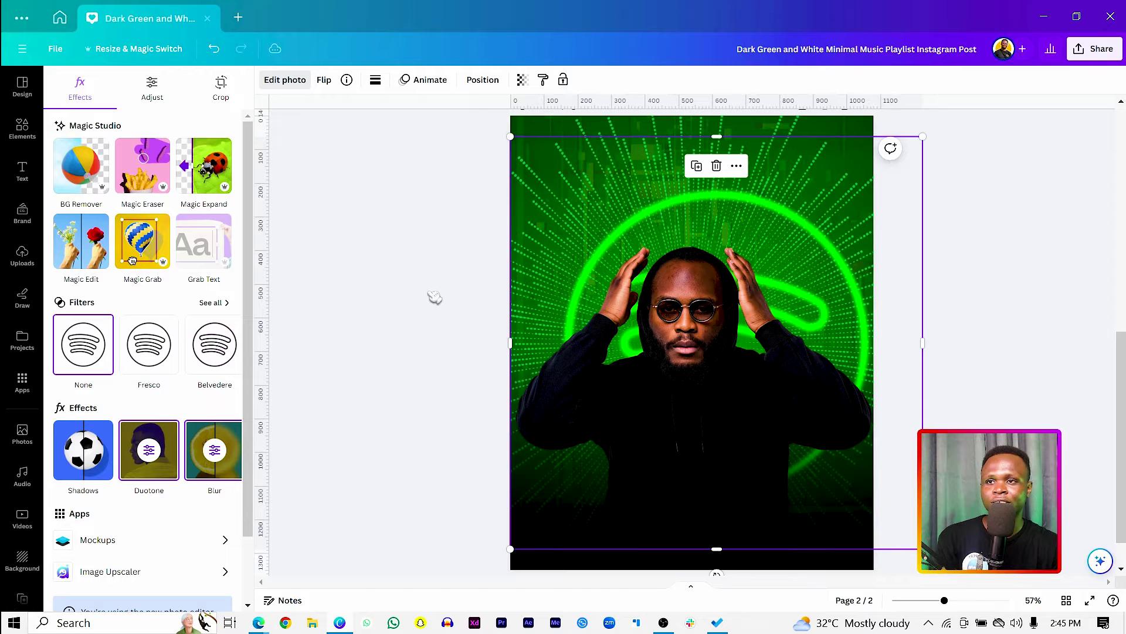
Add the uploaded solid green Spotify logo, enlarged and tilted counterclockwise, over the man's arm on the page's left side
click(24, 256)
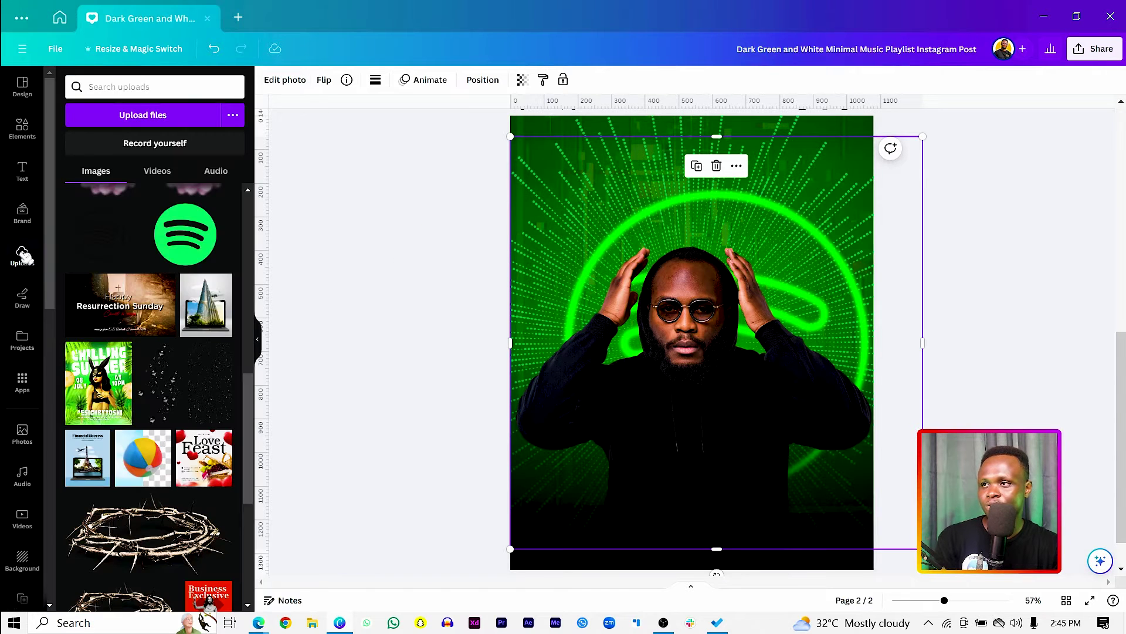
click(187, 238)
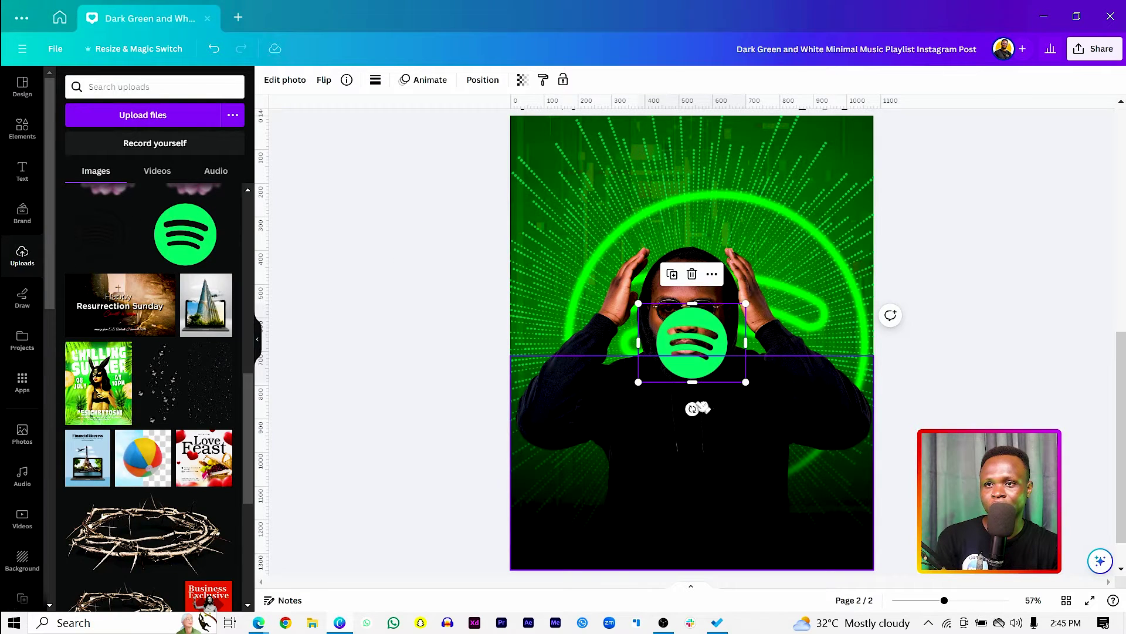
drag(693, 408, 586, 525)
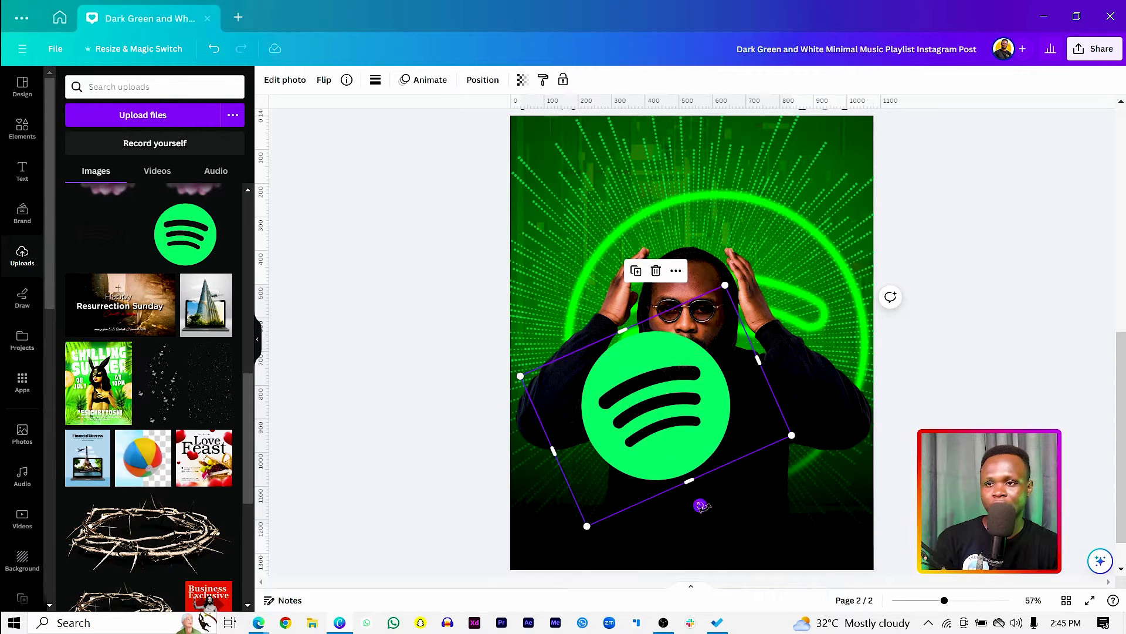
drag(668, 458, 623, 419)
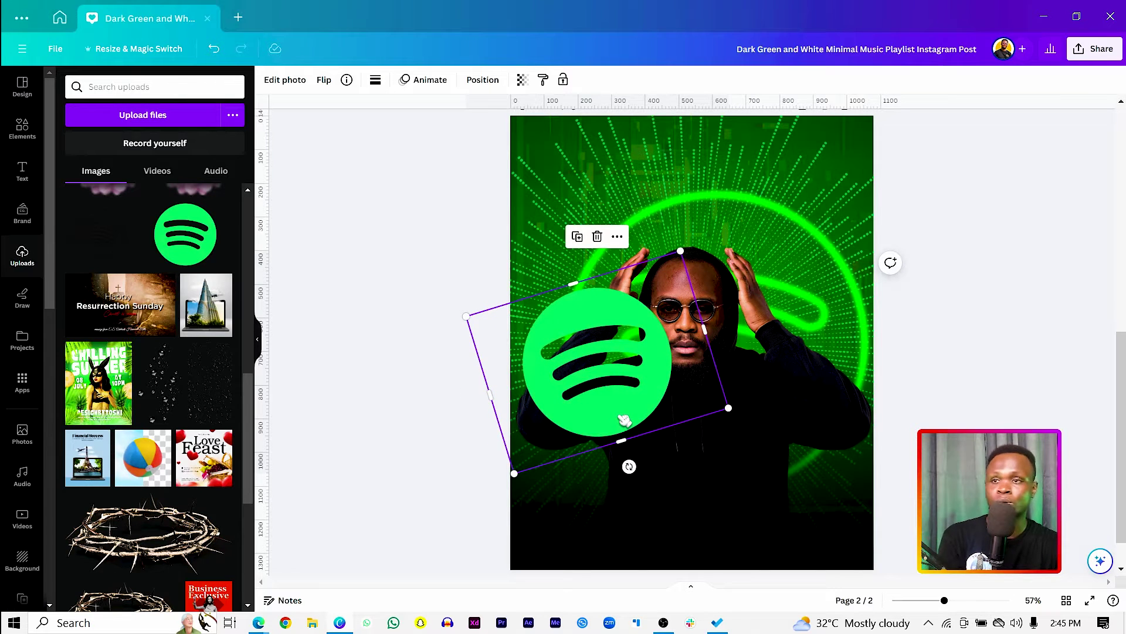
Reorder the layers so the solid green Spotify logo sits directly beneath the man's photo
right_click(606, 350)
mouse_move(713, 392)
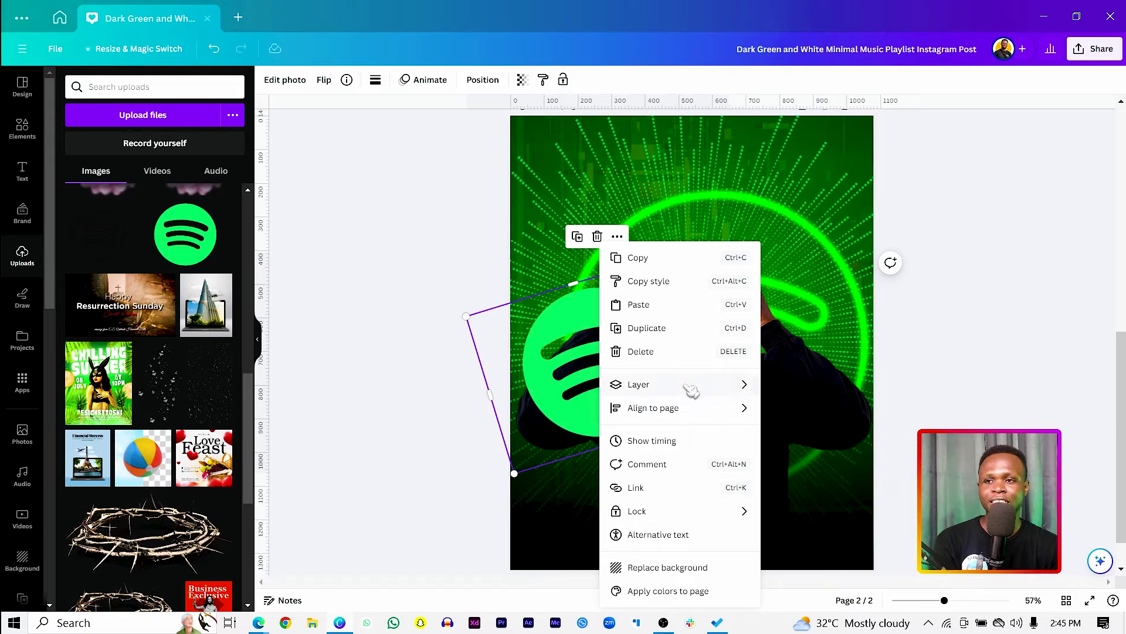
click(806, 496)
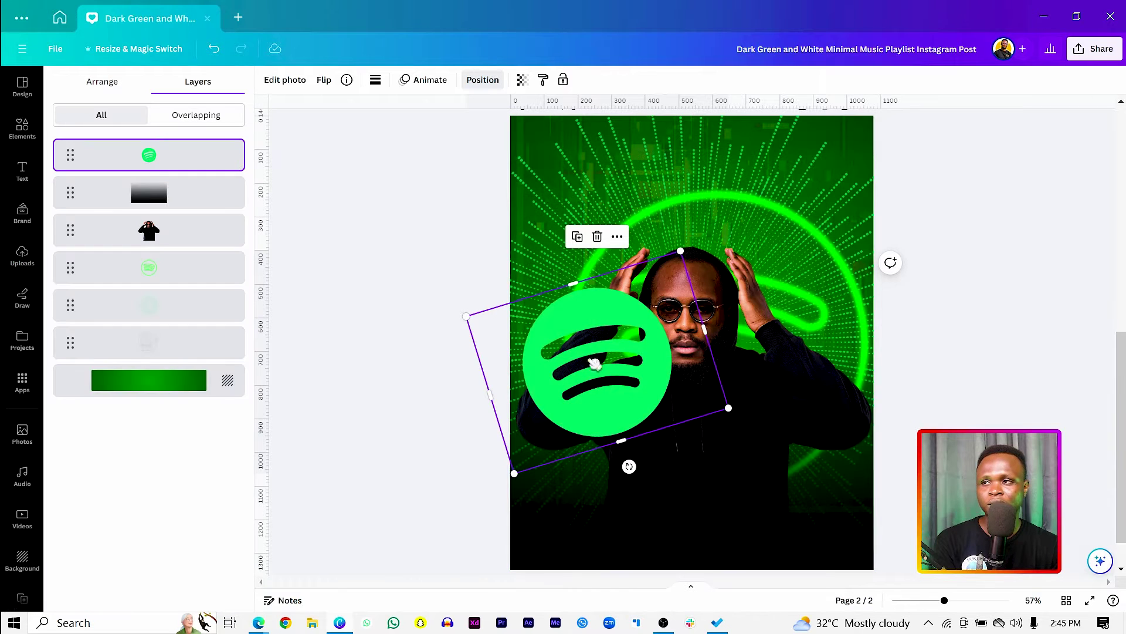
drag(166, 154, 171, 242)
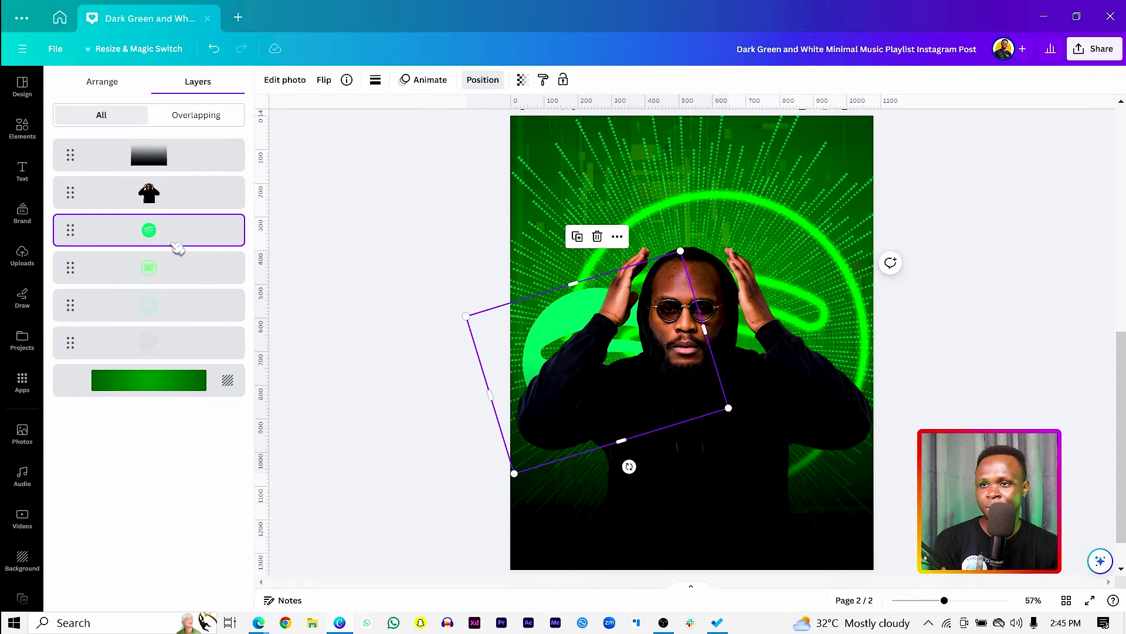
Set the saturation of the solid green Spotify logo behind the man's arm to 47
click(285, 80)
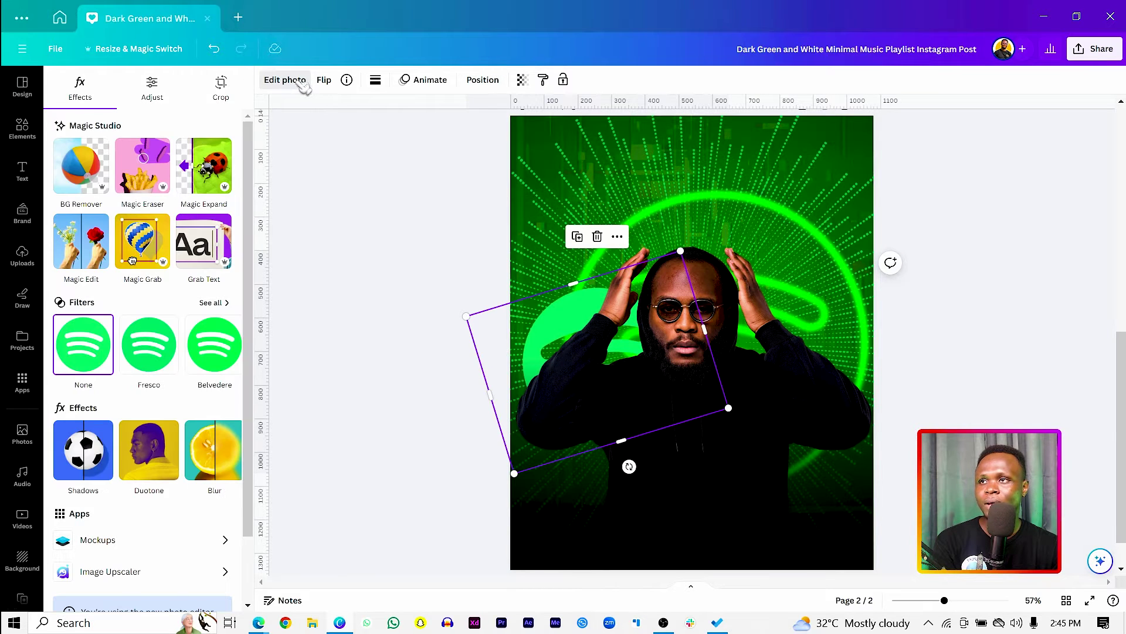
click(154, 89)
scroll(146, 261, down, 5)
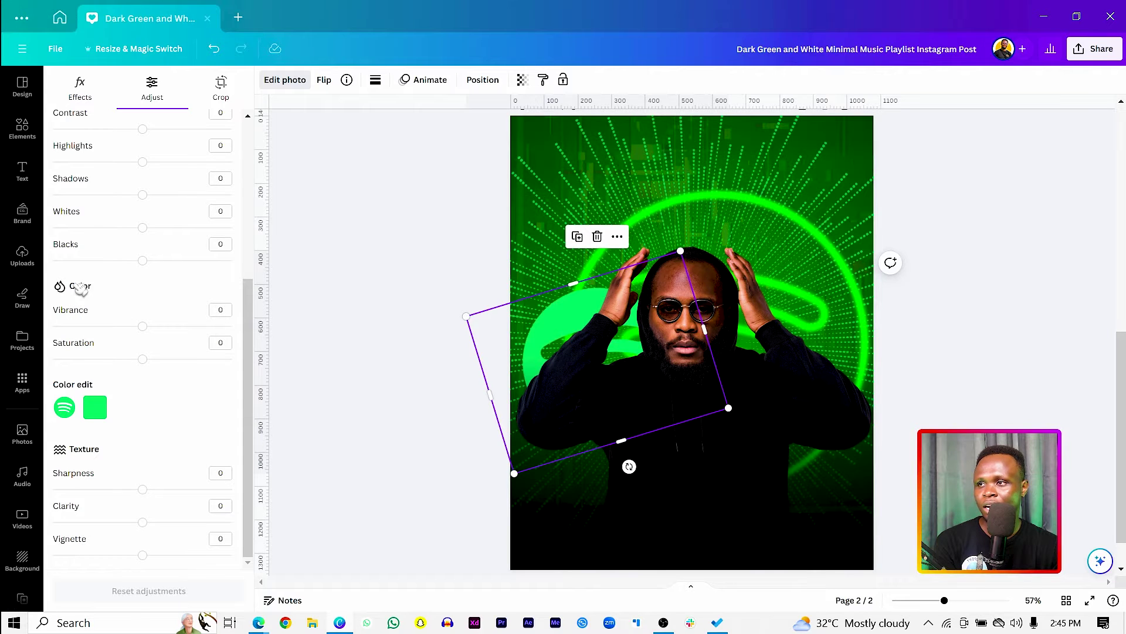
drag(143, 359, 182, 359)
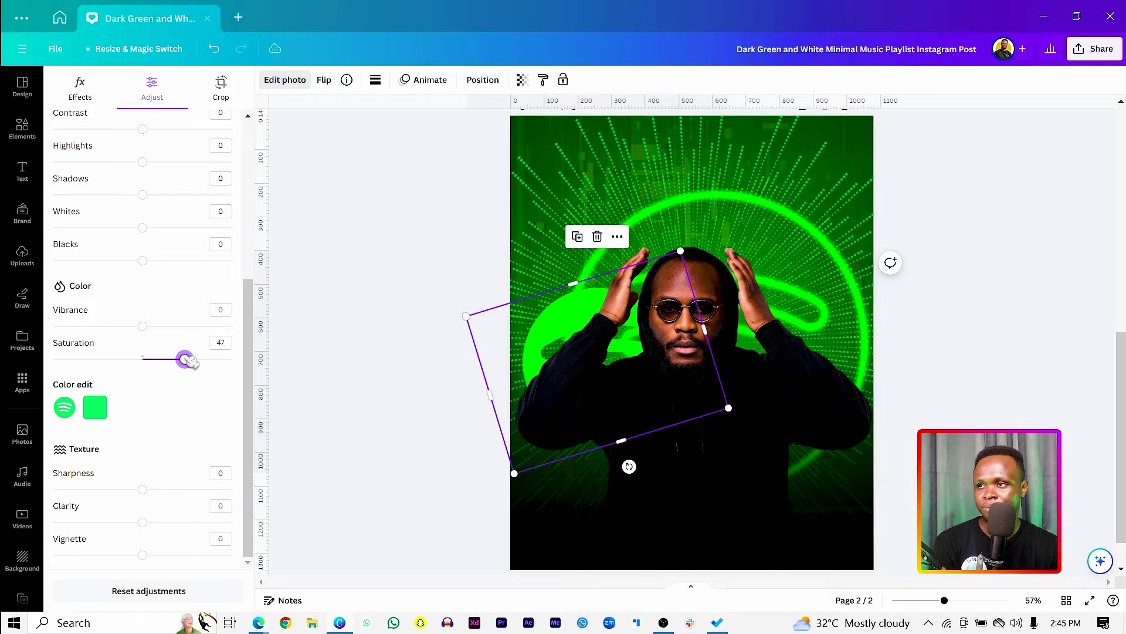
Blur the whole solid green Spotify logo at intensity 43
scroll(182, 405, up, 5)
click(80, 88)
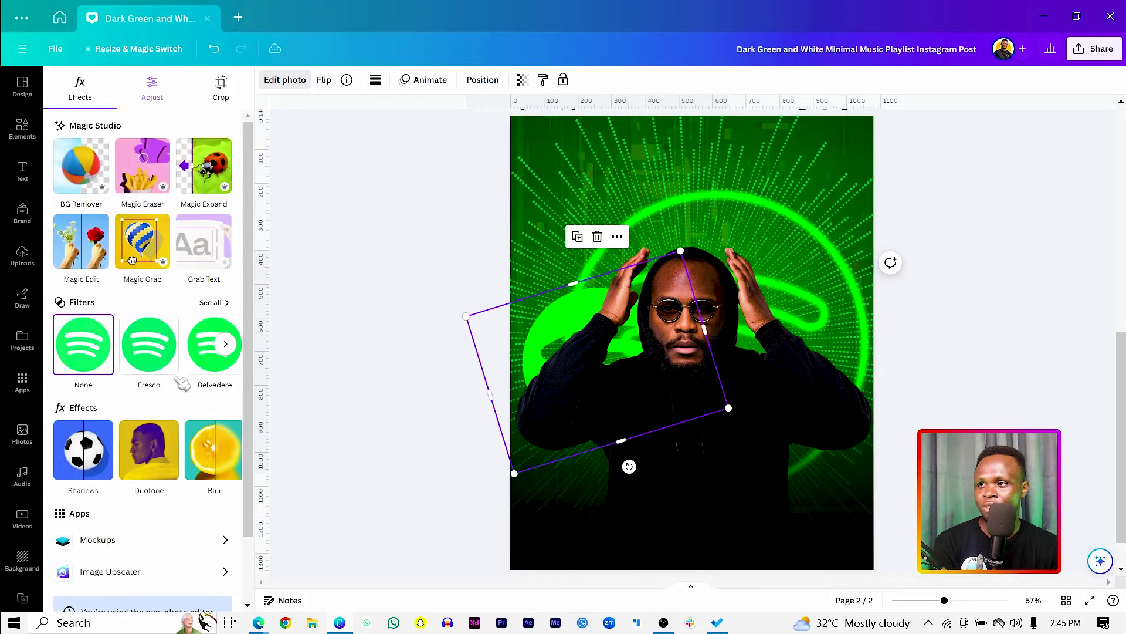
scroll(133, 184, down, 2)
click(214, 397)
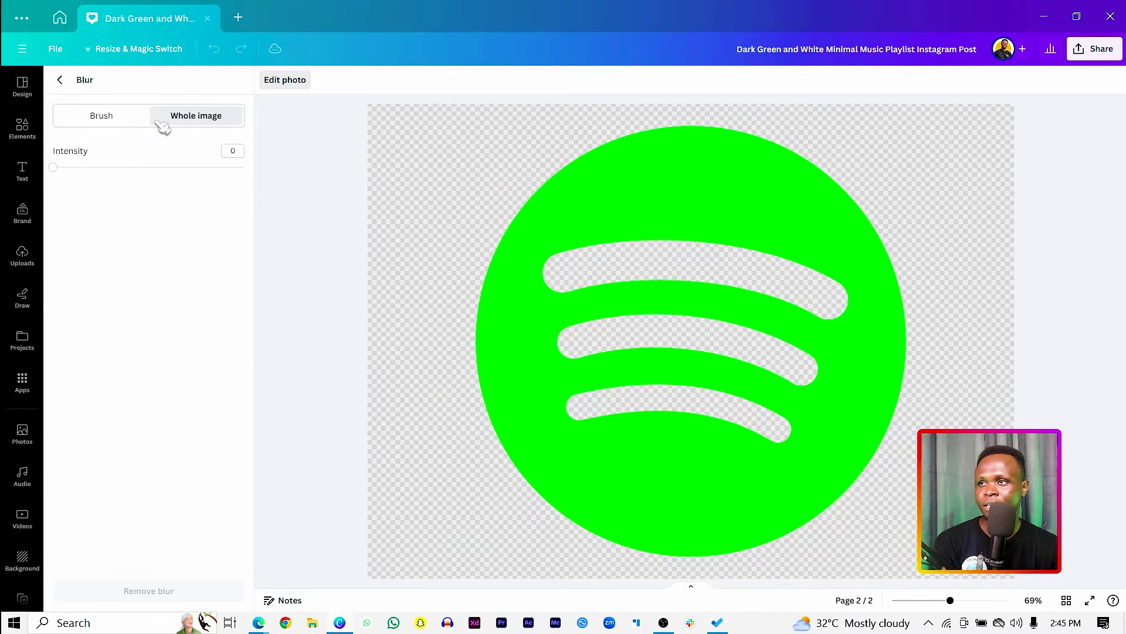
drag(135, 169, 128, 167)
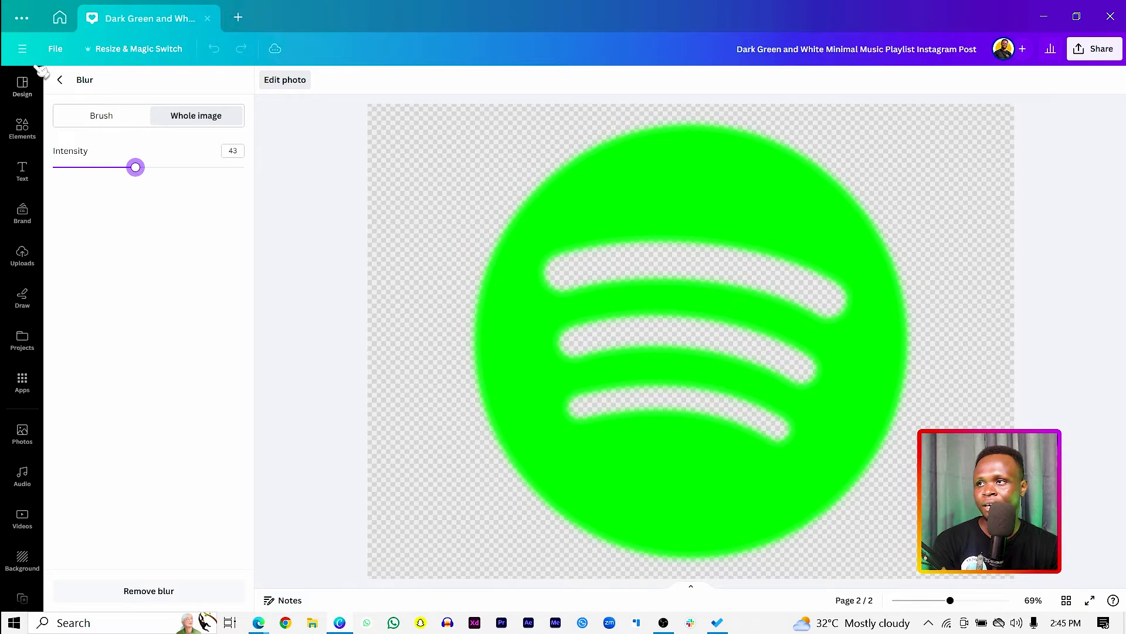
click(64, 79)
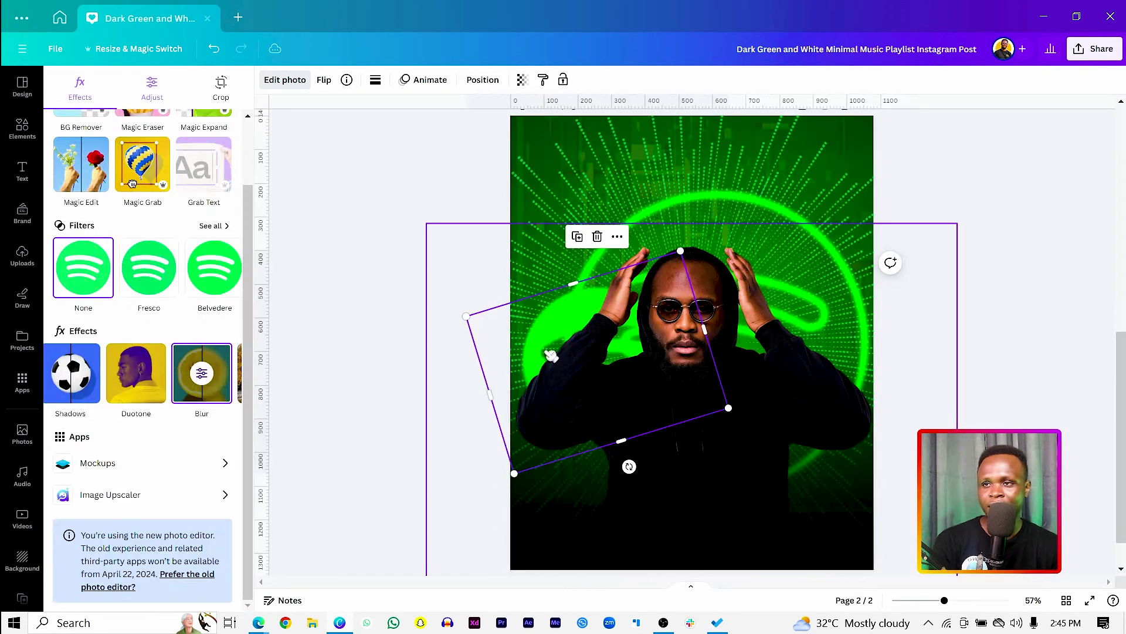
Place smaller copies of the solid Spotify logo around the page's corners, with the bottom-right copy beneath the dark fade
drag(551, 355, 624, 412)
drag(762, 521, 727, 537)
drag(642, 340, 771, 478)
drag(845, 540, 786, 190)
key(ctrl+bracketleft)
drag(912, 139, 909, 126)
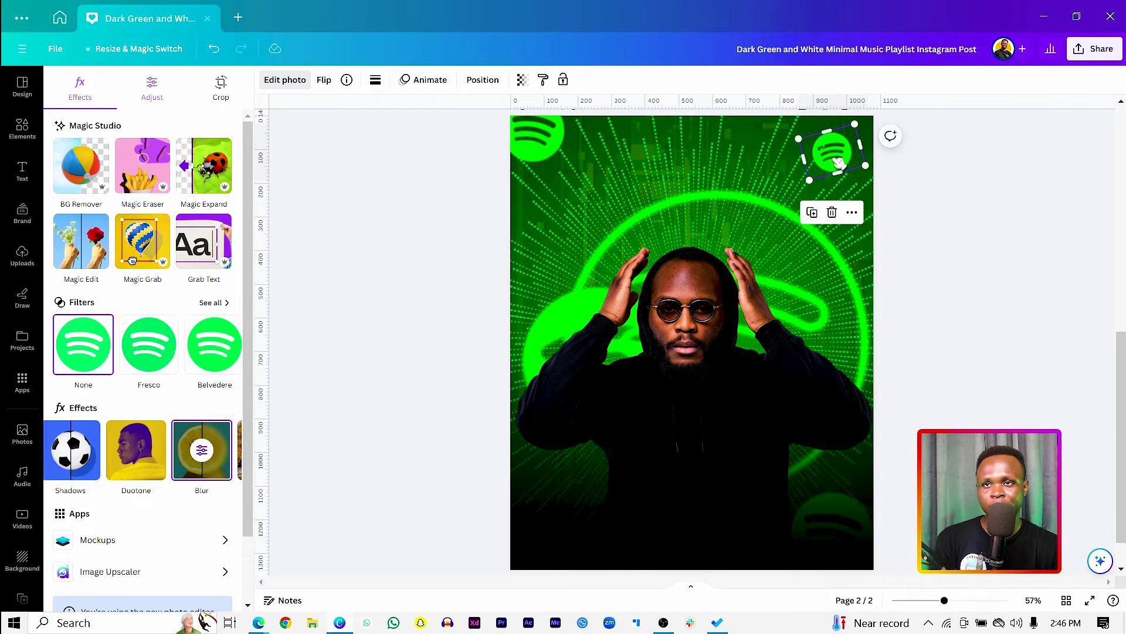
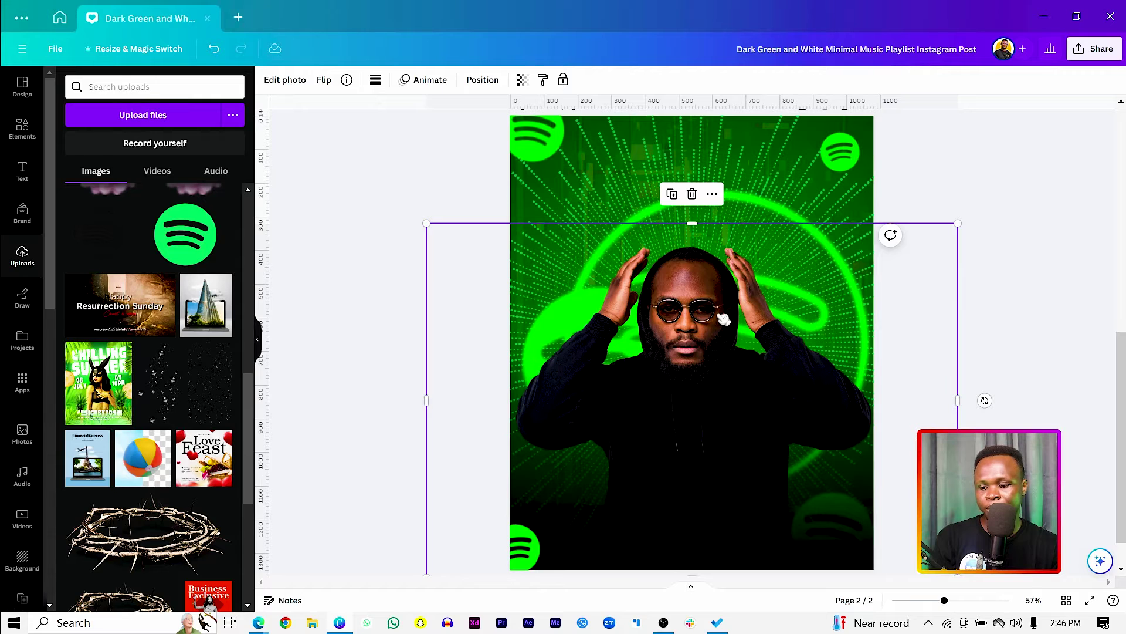
Move the duplicate of the man's photo up and reset its background removal to restore the yellow backdrop
drag(672, 460, 689, 381)
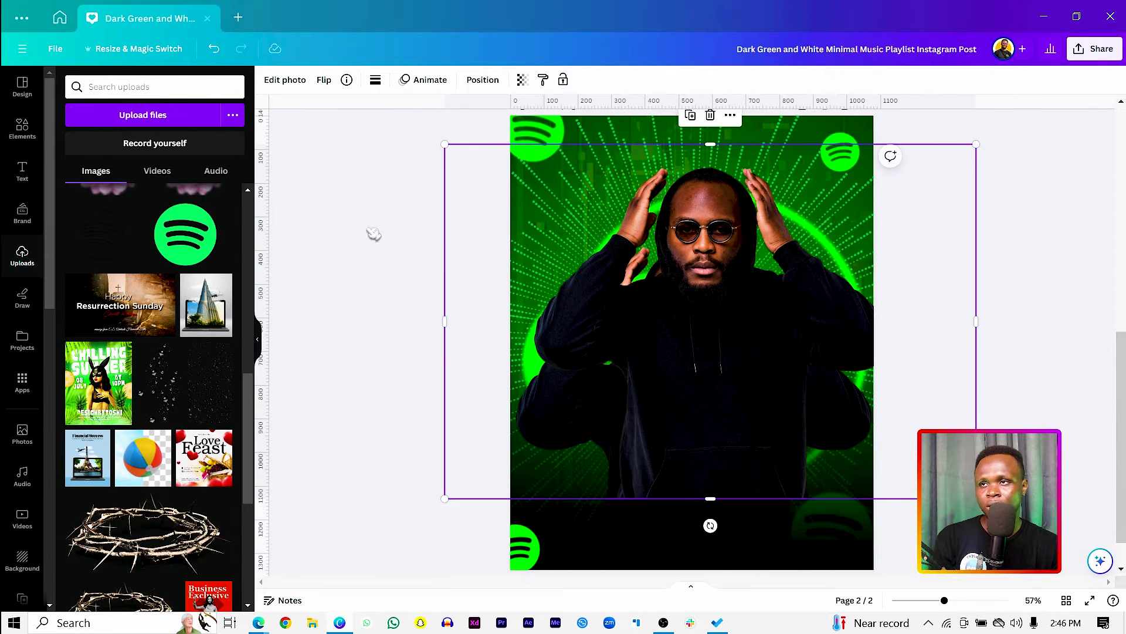
click(285, 80)
click(82, 176)
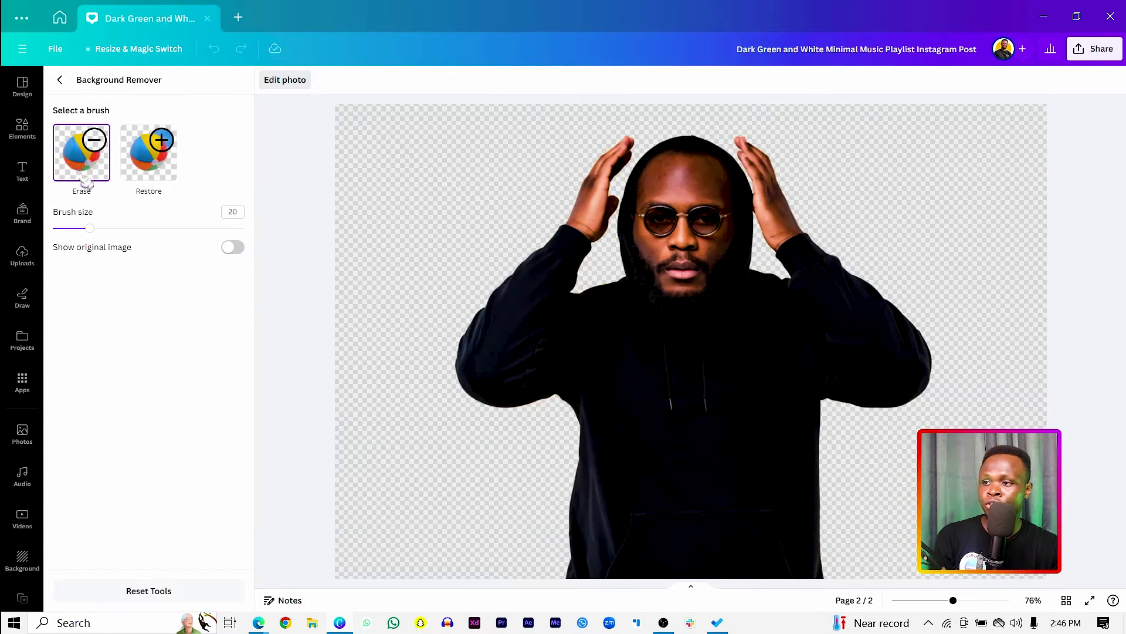
click(149, 592)
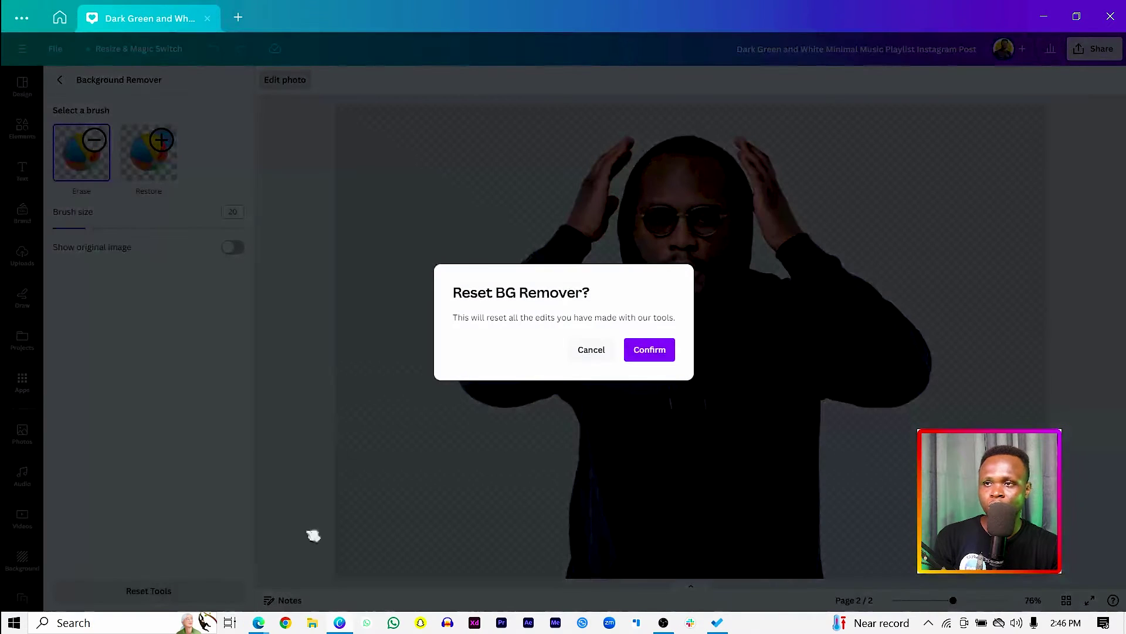
click(650, 350)
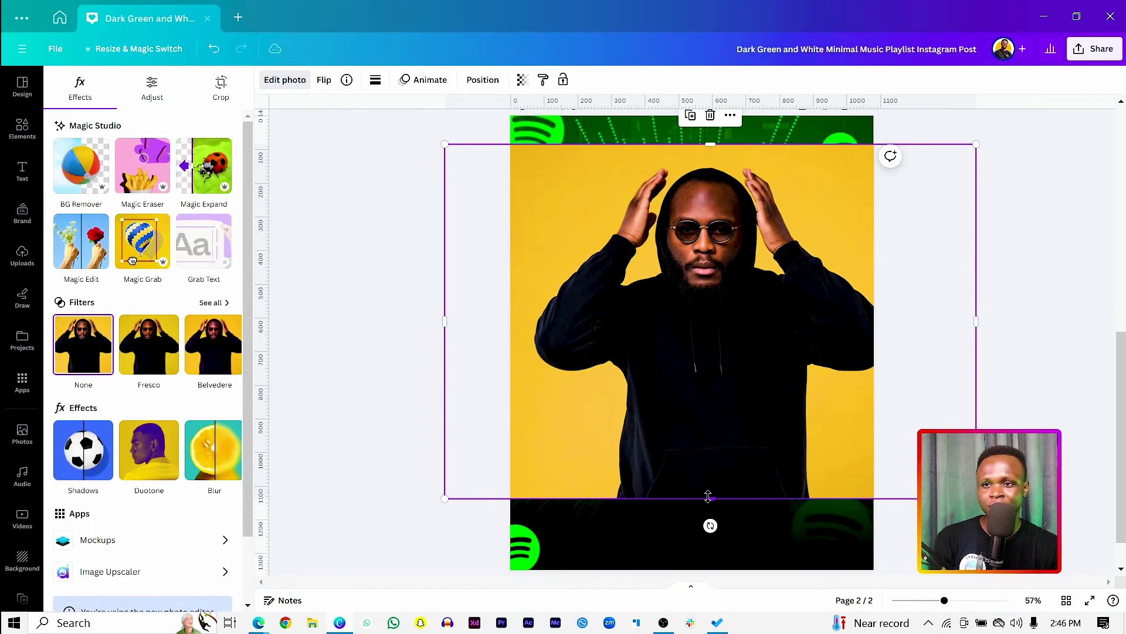
Crop the yellow-background photo to a horizontal strip around the face, then shrink and place it over the man's arm on the page's left side
drag(708, 498, 732, 263)
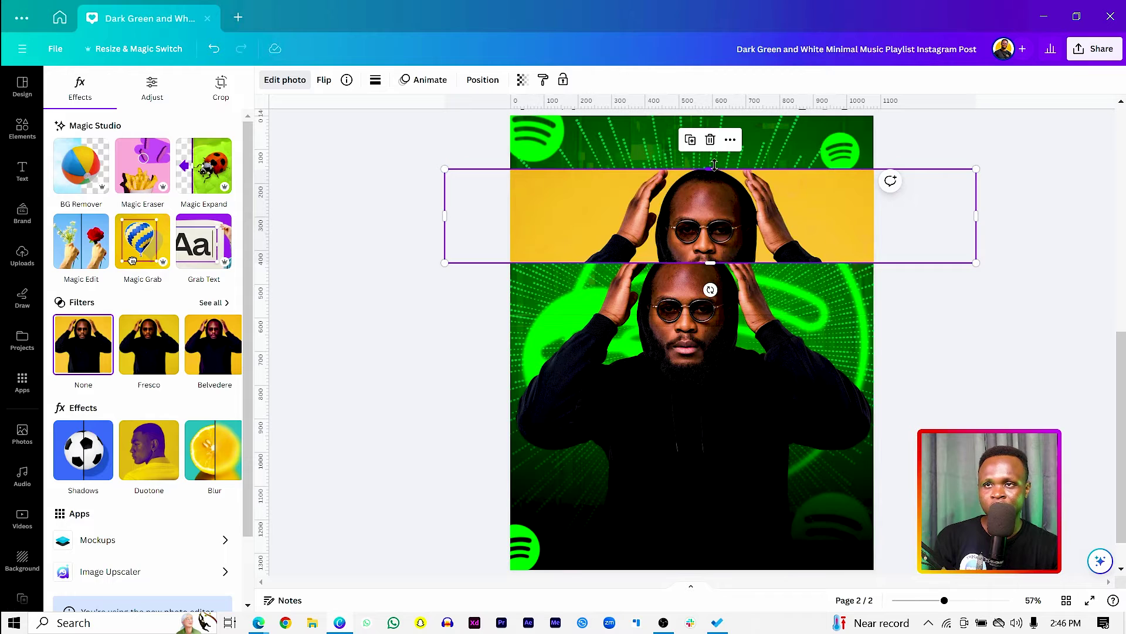
drag(714, 165, 714, 211)
drag(447, 237, 603, 239)
drag(679, 251, 610, 413)
drag(742, 427, 657, 405)
drag(624, 400, 633, 396)
Duplicate the face strip, recrop the copy into a tall narrow vertical strip and place it beside the man's raised hand on the page's right side
key(ctrl+d)
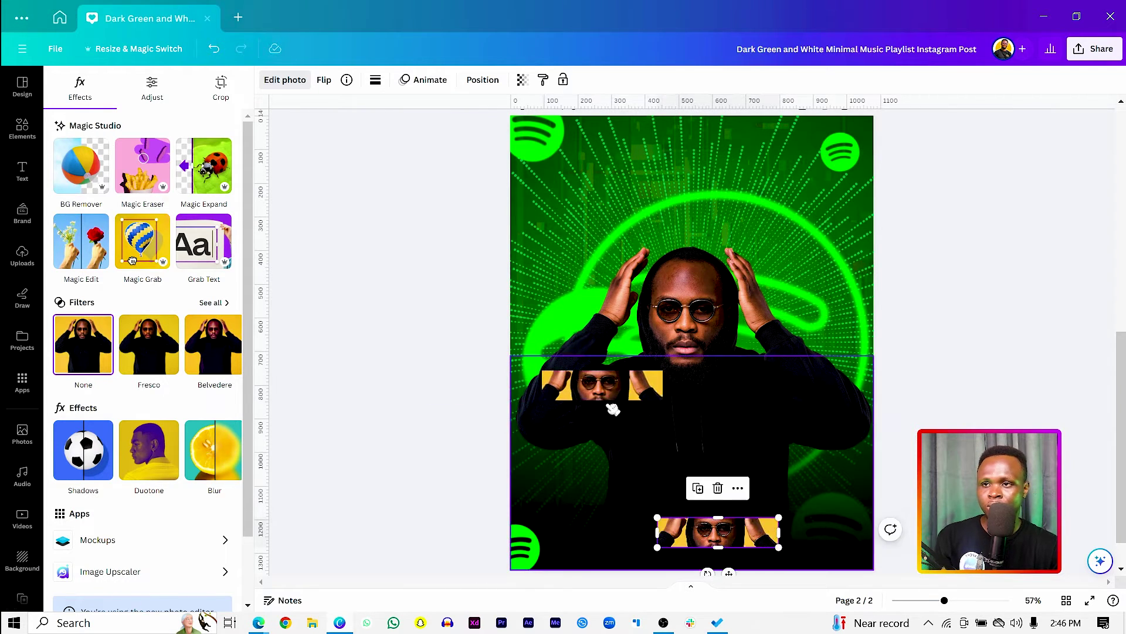
drag(702, 531, 789, 198)
drag(776, 288, 780, 436)
drag(729, 317, 768, 380)
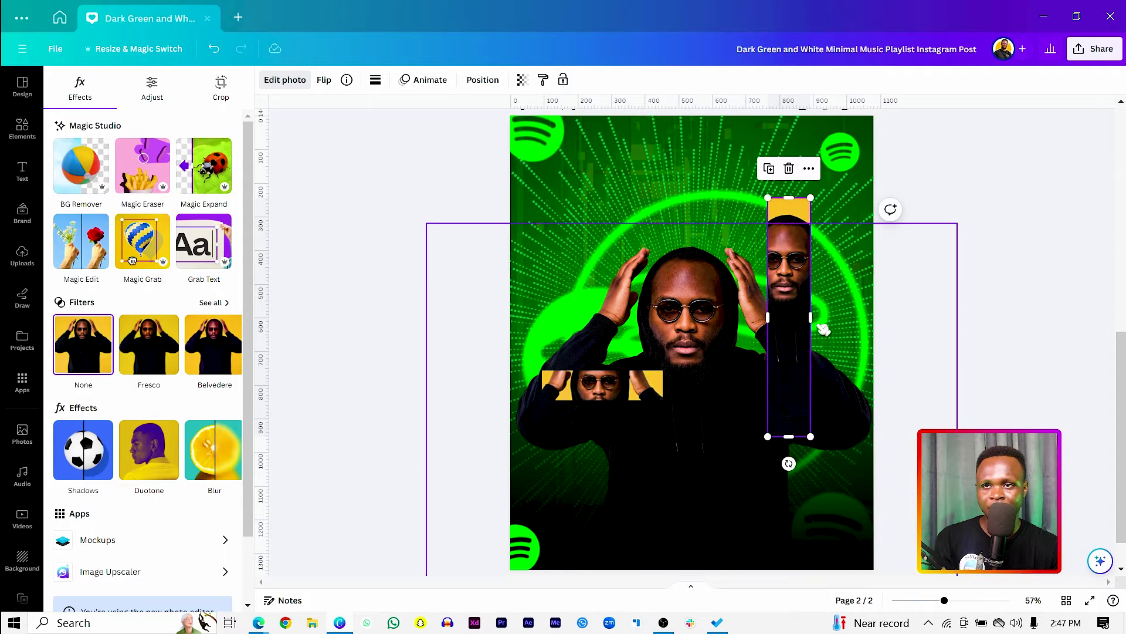
mouse_move(810, 320)
mouse_down()
mouse_move(805, 327)
mouse_move(815, 311)
mouse_up()
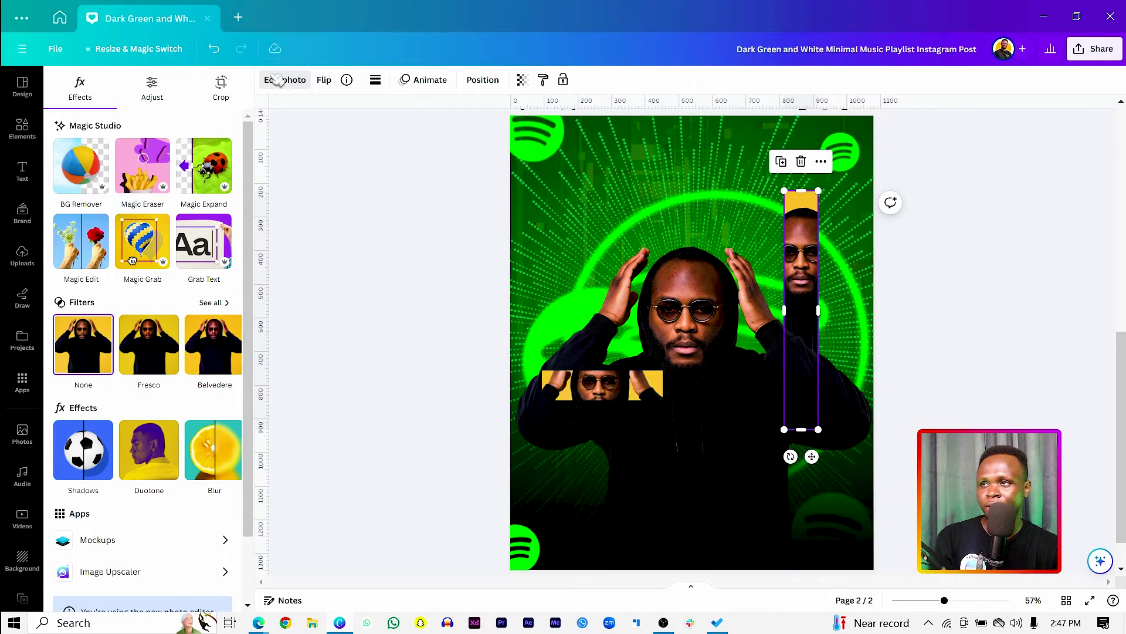
Lower the vertical photo strip's tint and temperature, and set the hue of its yellow colour to 31
click(154, 87)
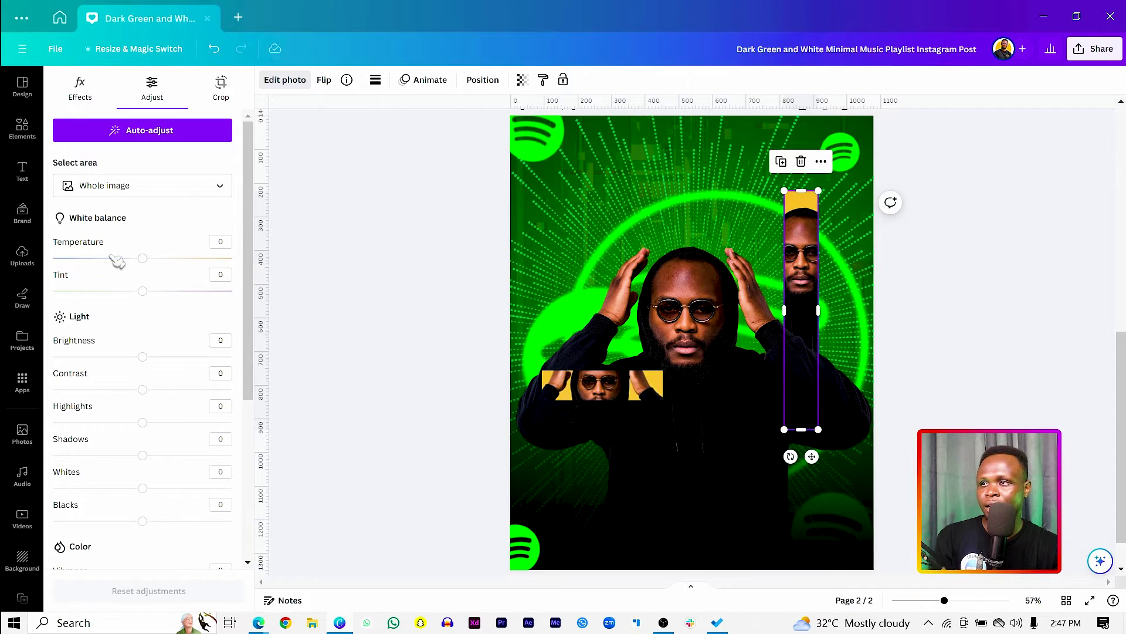
drag(145, 293, 30, 310)
drag(150, 262, 111, 258)
scroll(154, 365, down, 5)
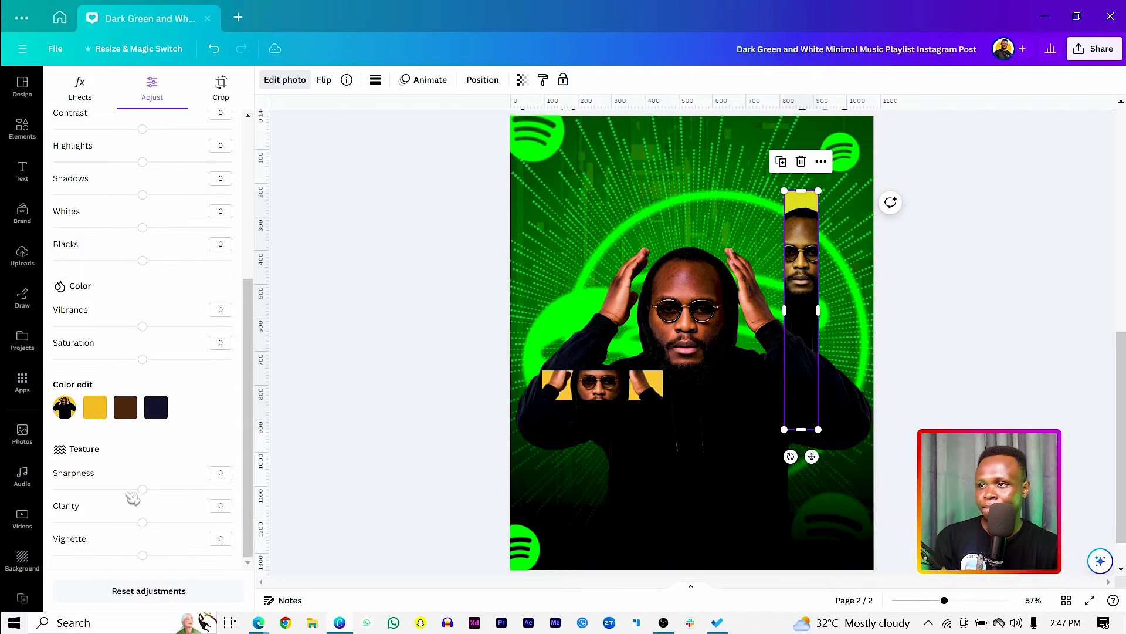
click(96, 412)
drag(143, 462, 170, 462)
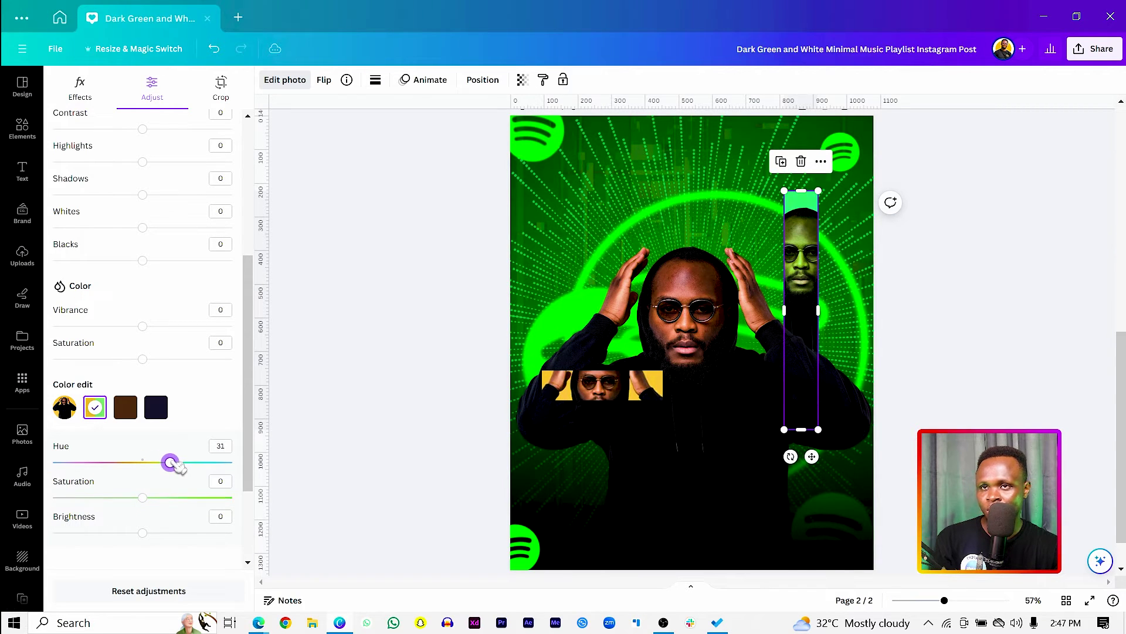
Copy the vertical strip's style onto the horizontal strip and set the saturation of its edited yellow colour to 71
right_click(793, 207)
click(829, 247)
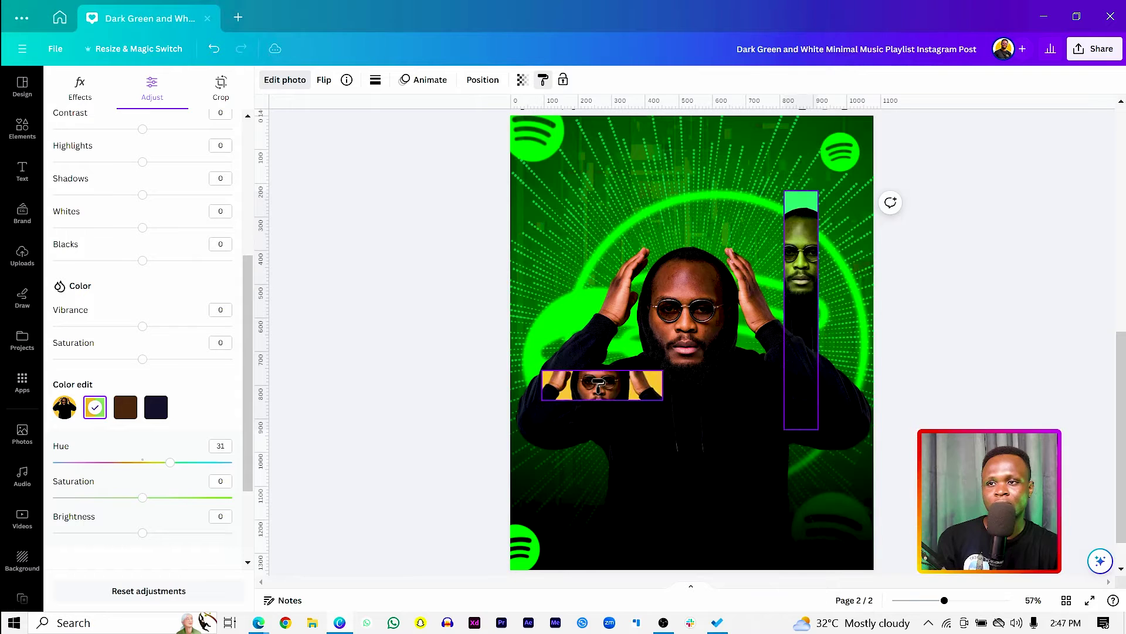
click(598, 384)
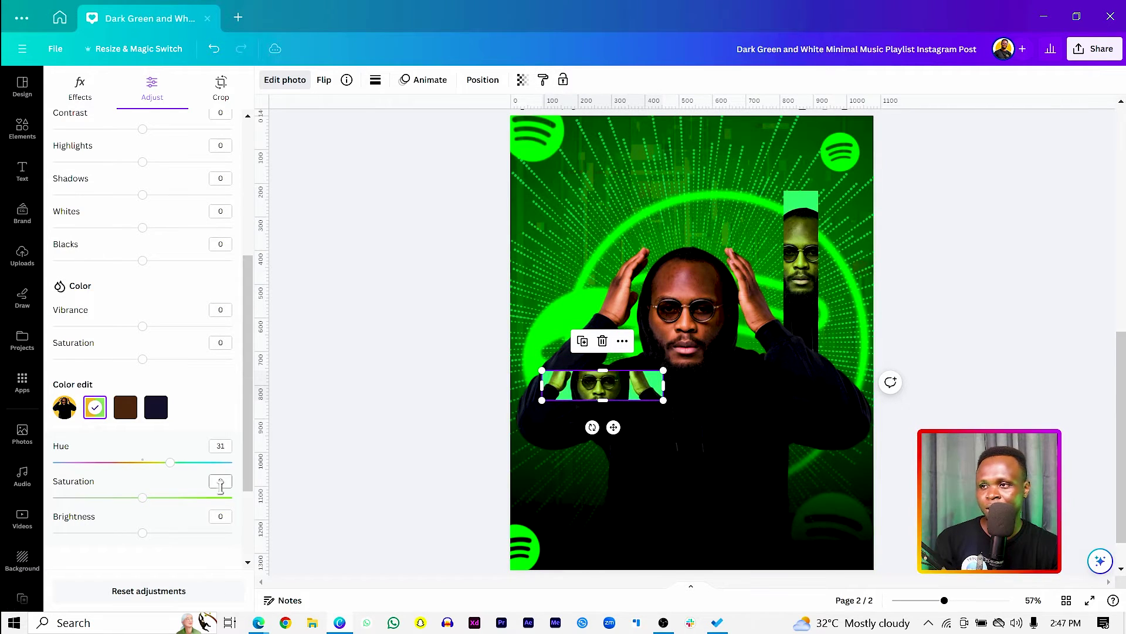
click(232, 498)
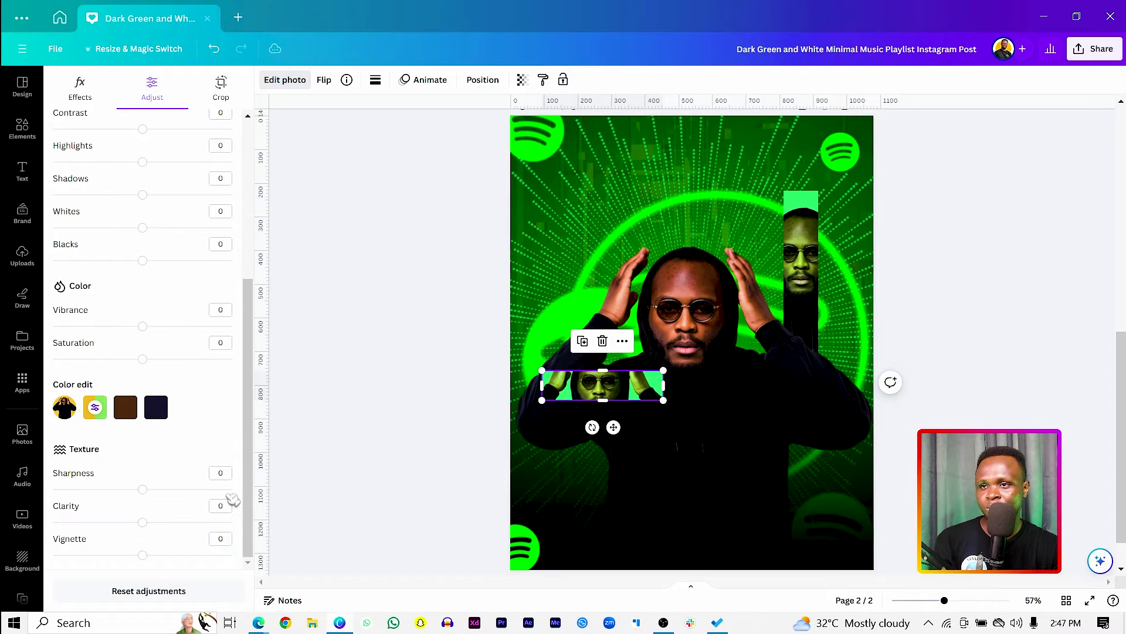
click(95, 407)
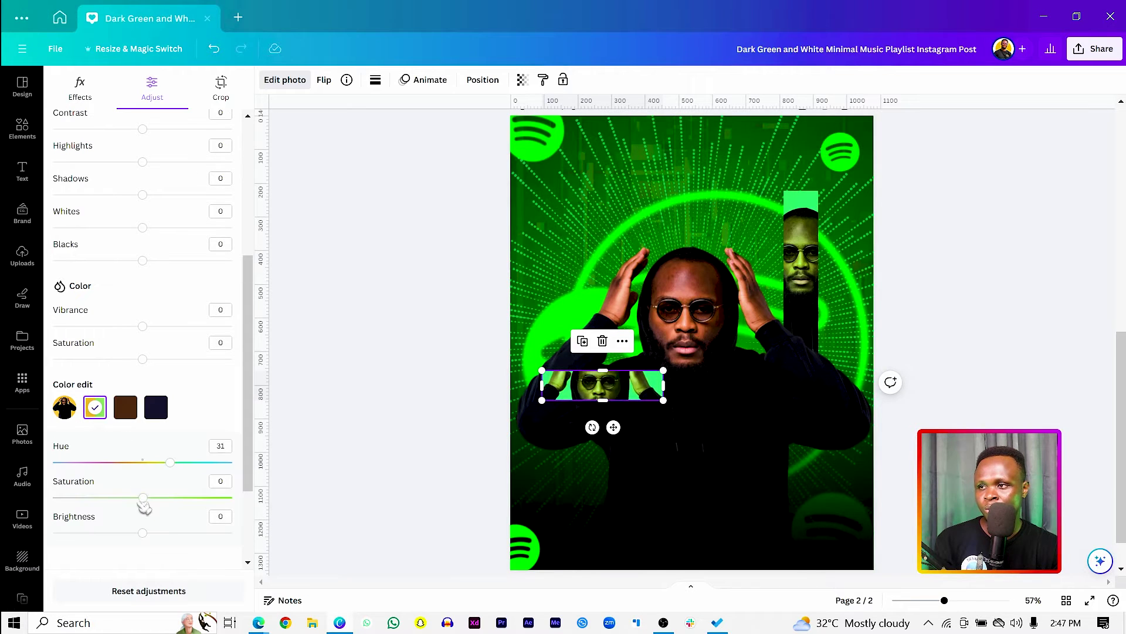
drag(143, 498, 207, 497)
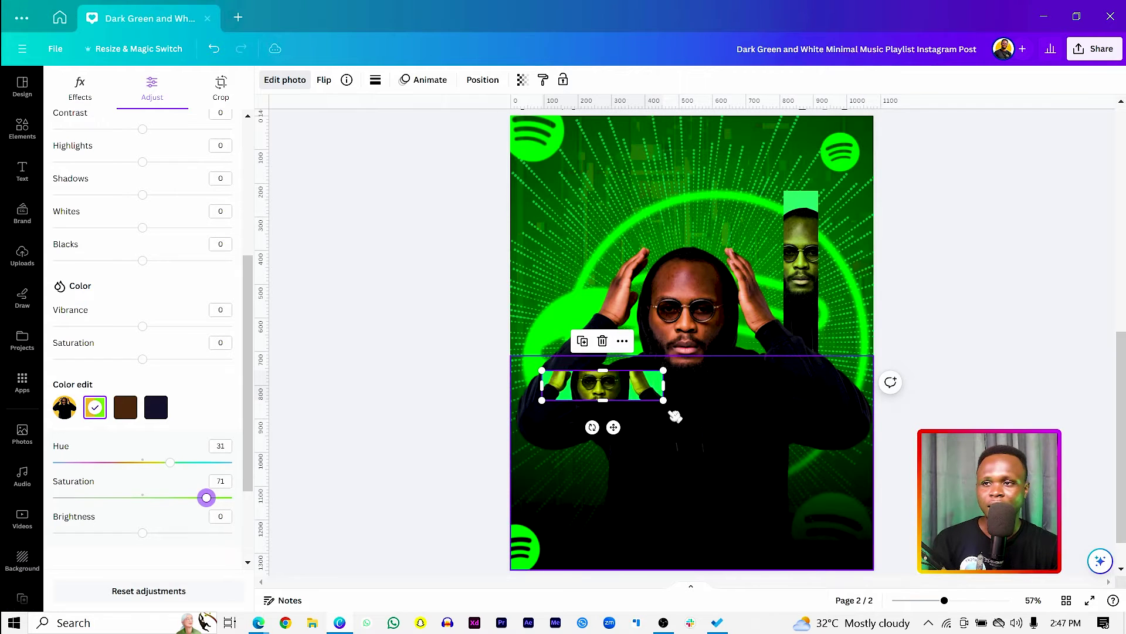
Copy the horizontal strip's style back onto the vertical strip and deselect it
right_click(623, 394)
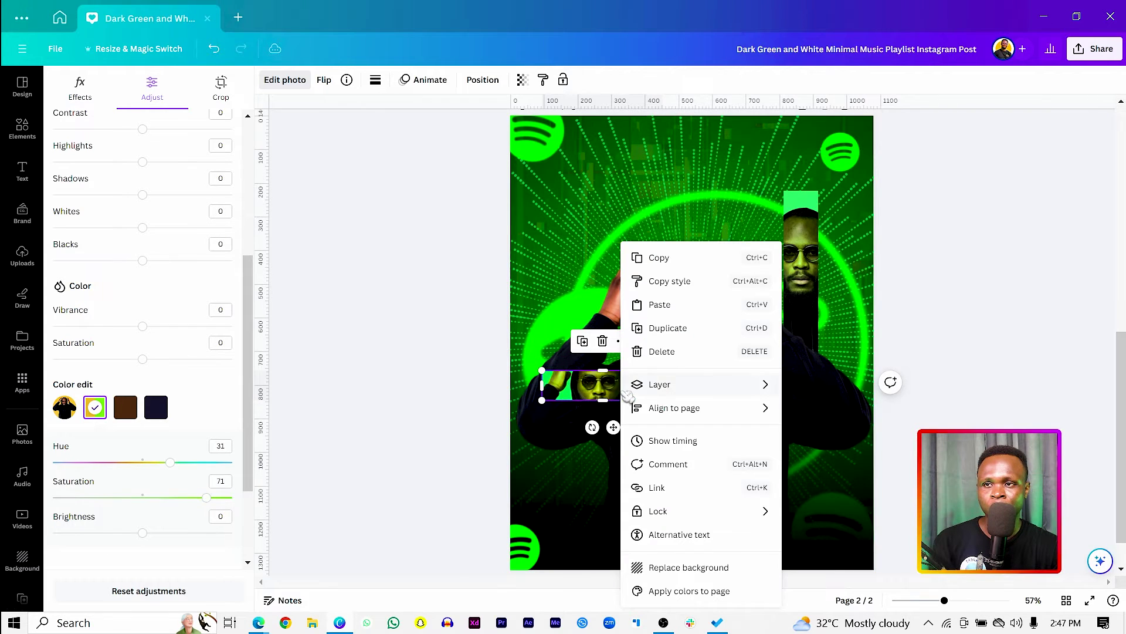
click(689, 281)
click(802, 282)
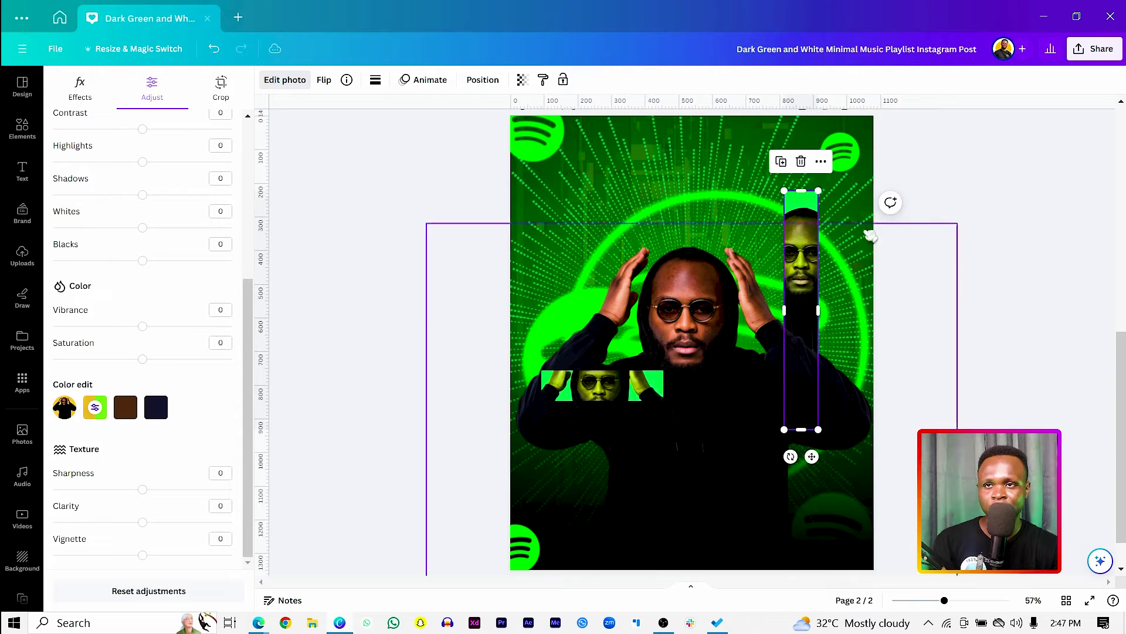
click(1050, 251)
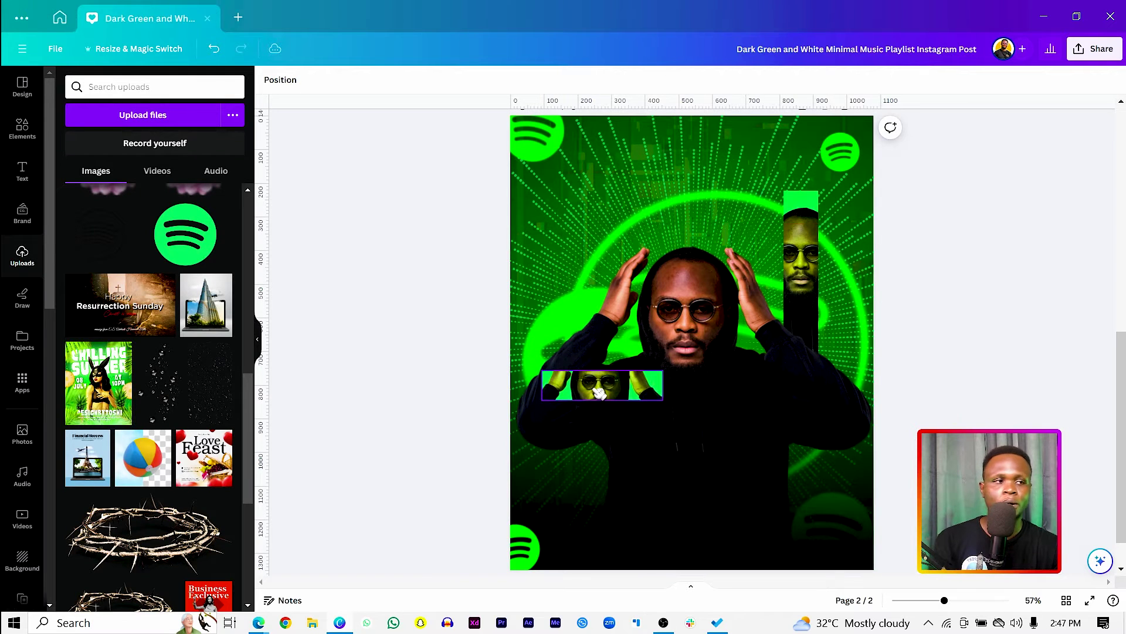
mouse_move(186, 404)
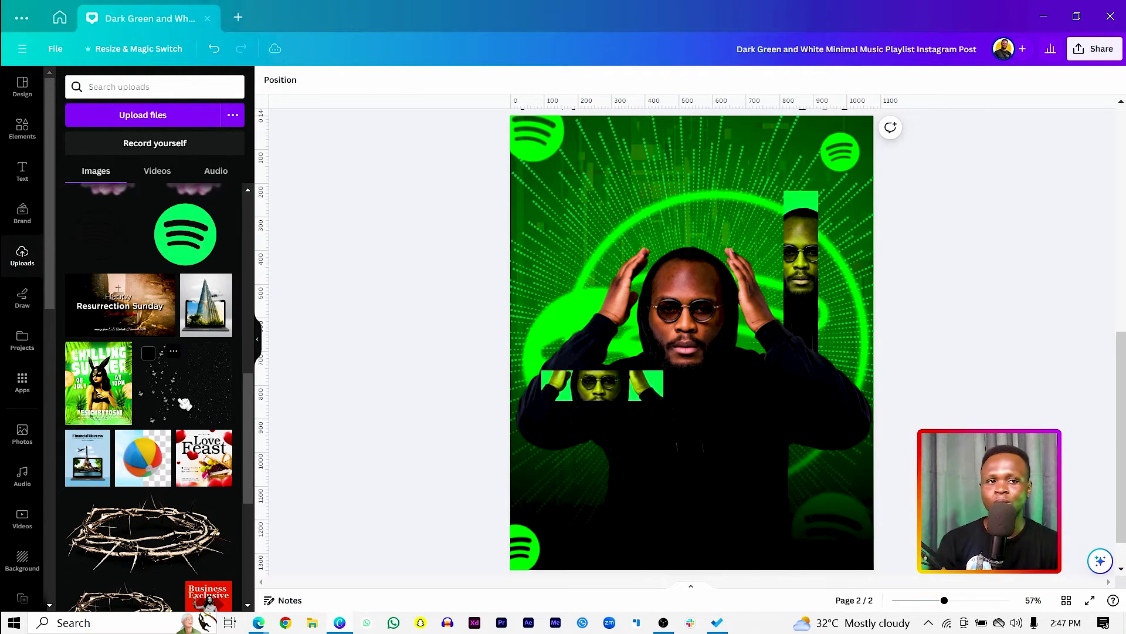
drag(185, 403, 468, 275)
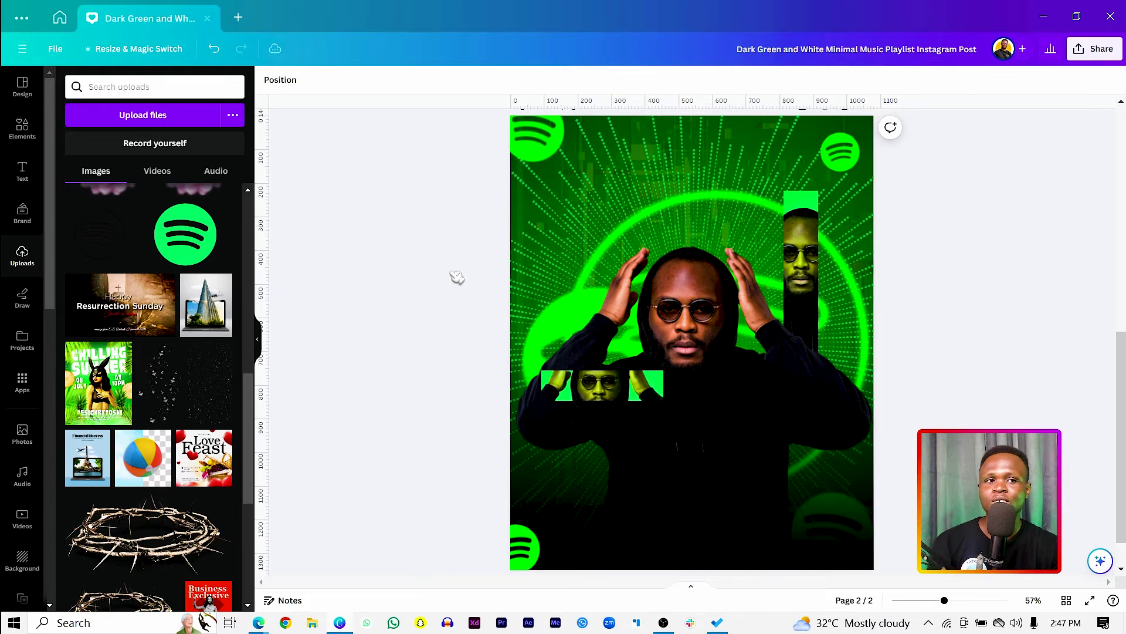
drag(389, 282, 408, 259)
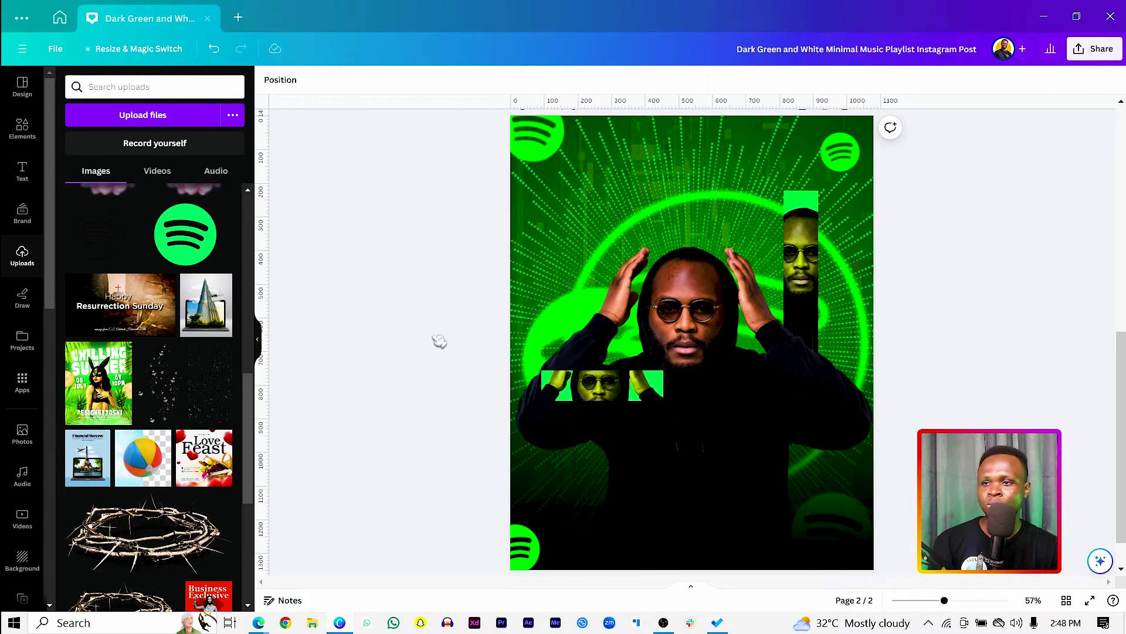
drag(440, 340, 657, 519)
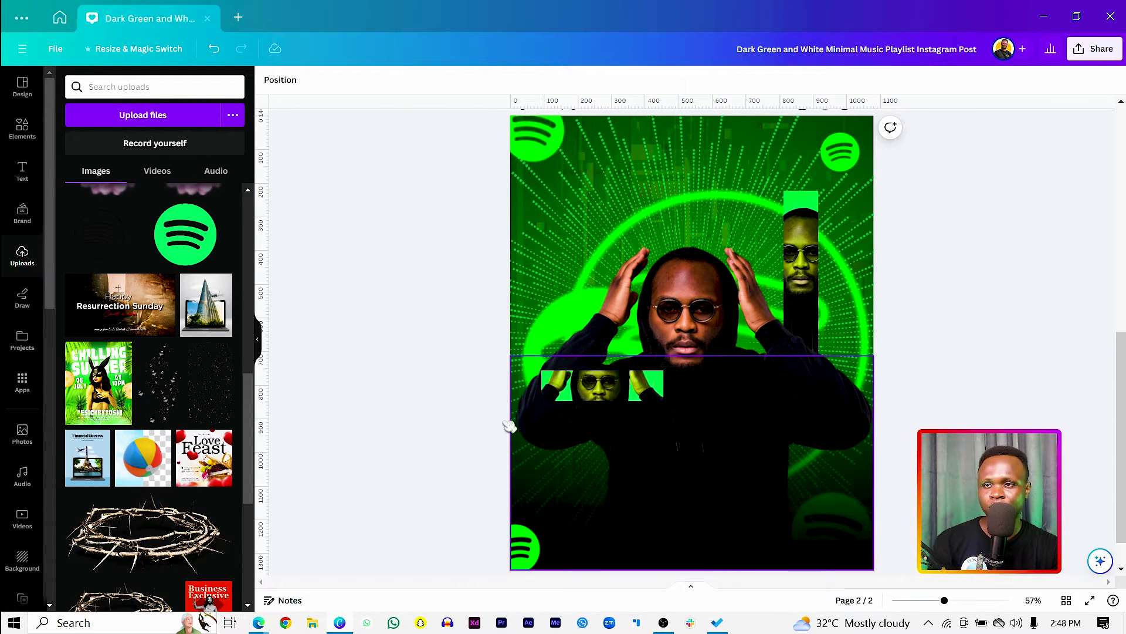
drag(510, 427, 263, 365)
Add a text box beneath the horizontal photo strip and replace its placeholder with "Amazing Strings"
key(t)
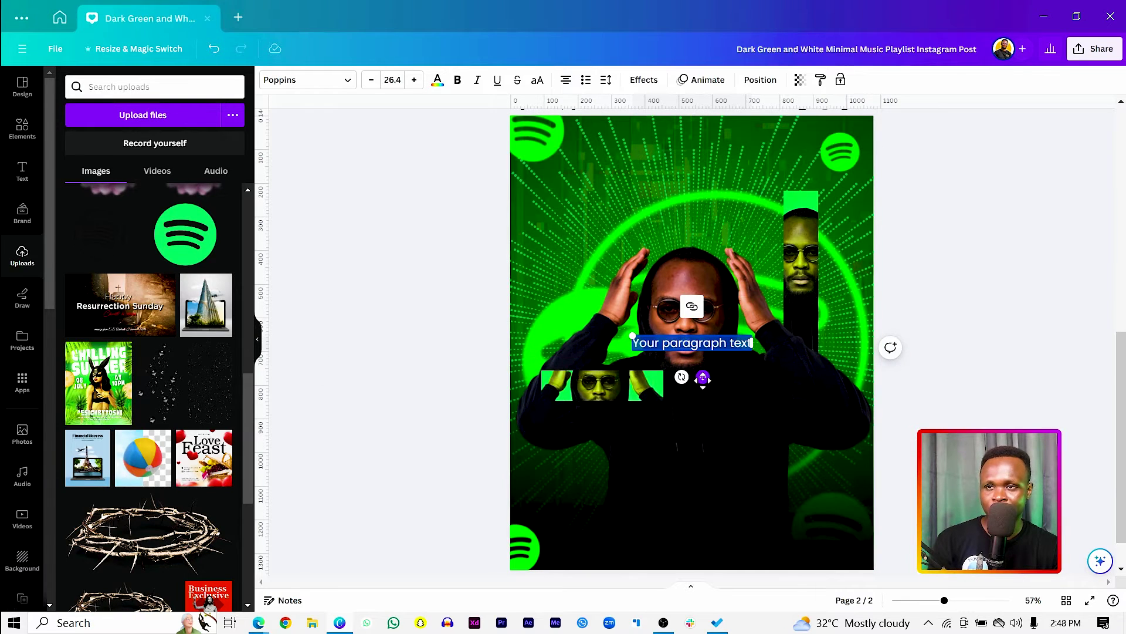
drag(703, 378, 617, 490)
drag(669, 447, 696, 446)
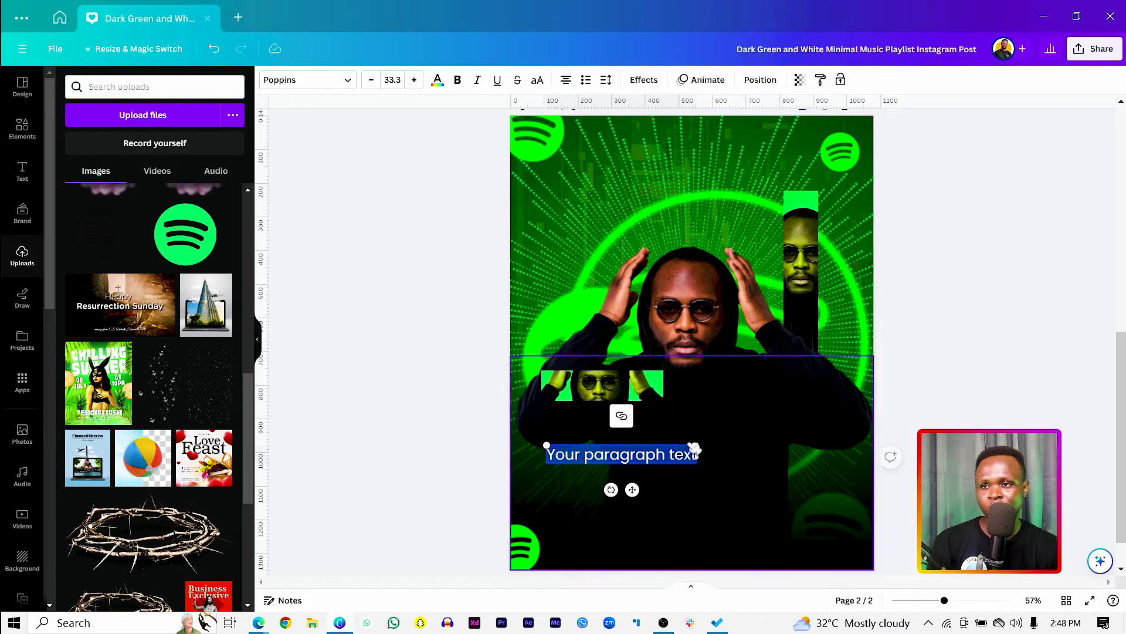
double_click(595, 453)
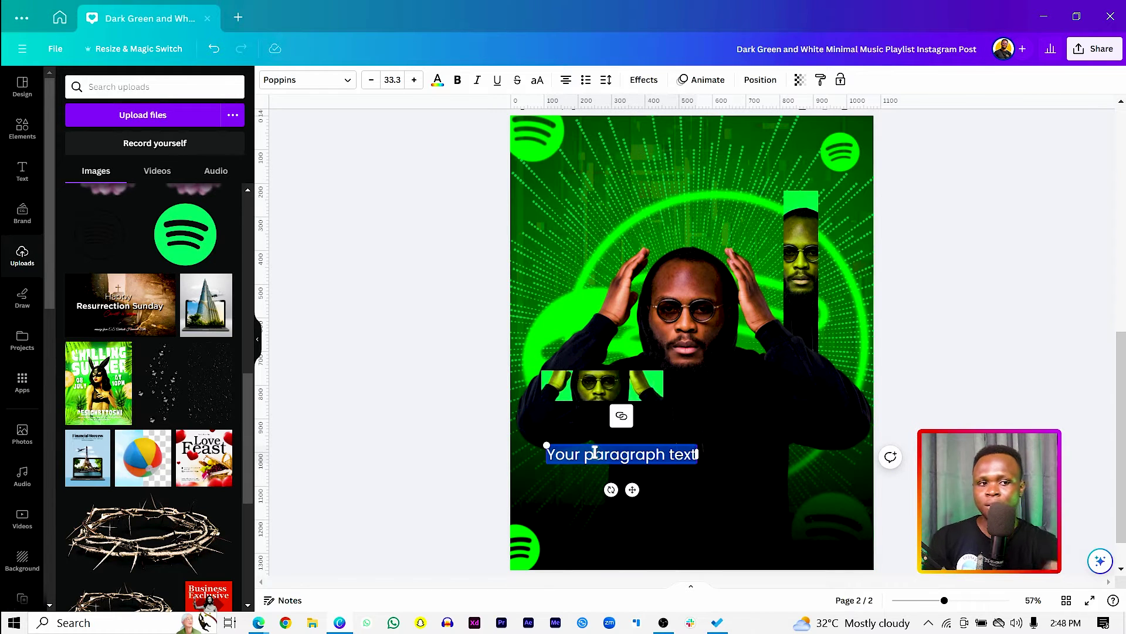
key(BackSpace)
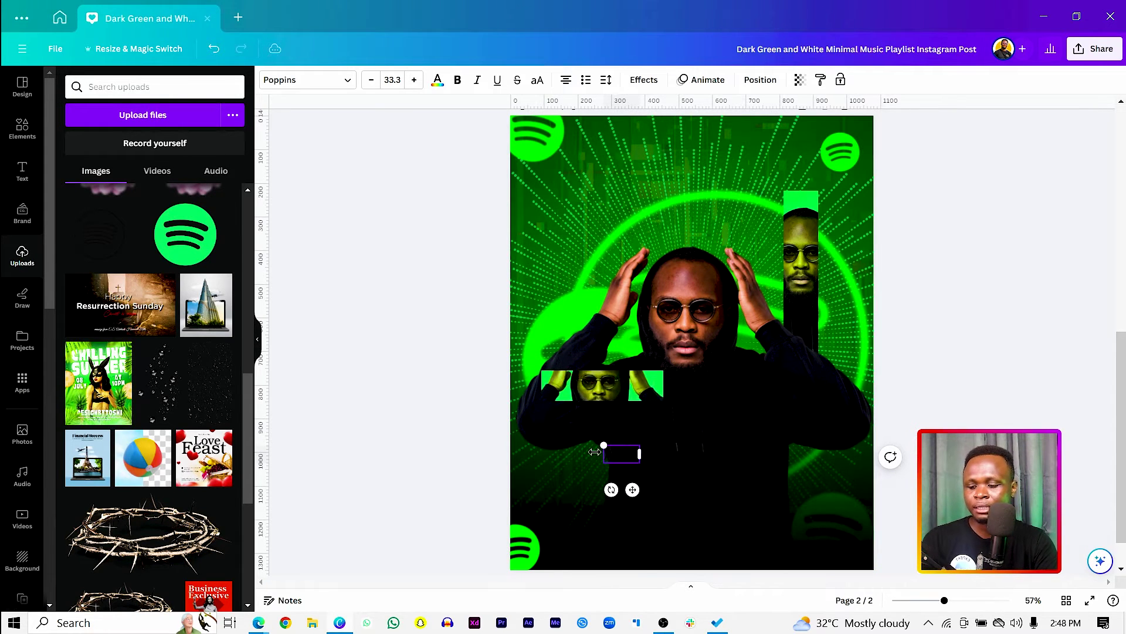
text(Amapiano)
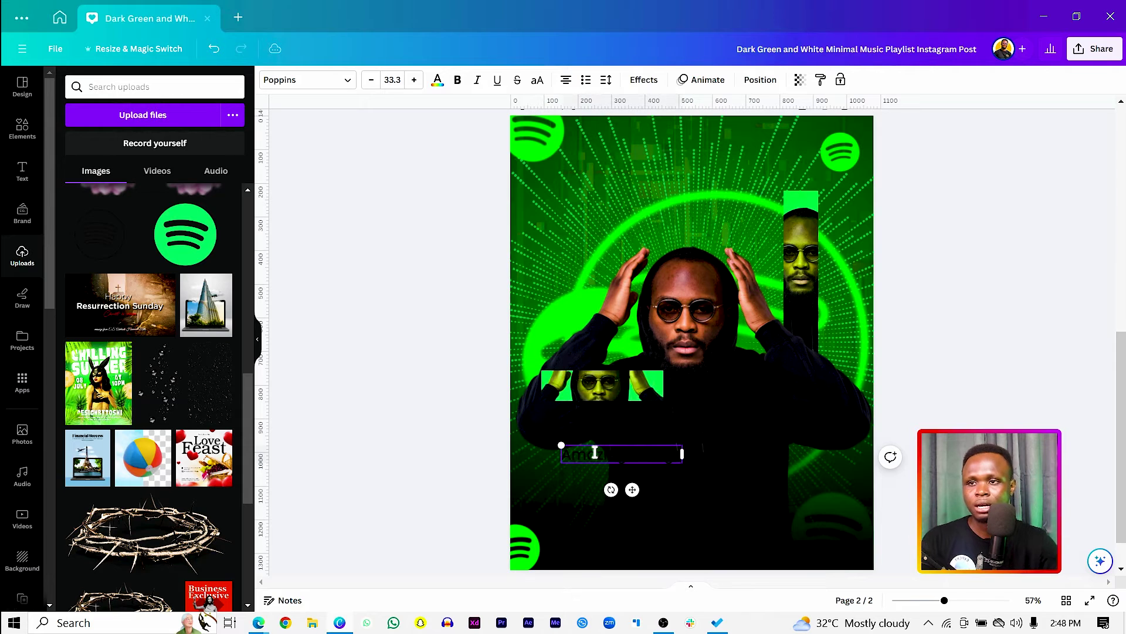
Left-align the "Amazing Strings" title, line it up with the horizontal photo strip's left edge and enlarge it to font size 41.7
key(ctrl+a)
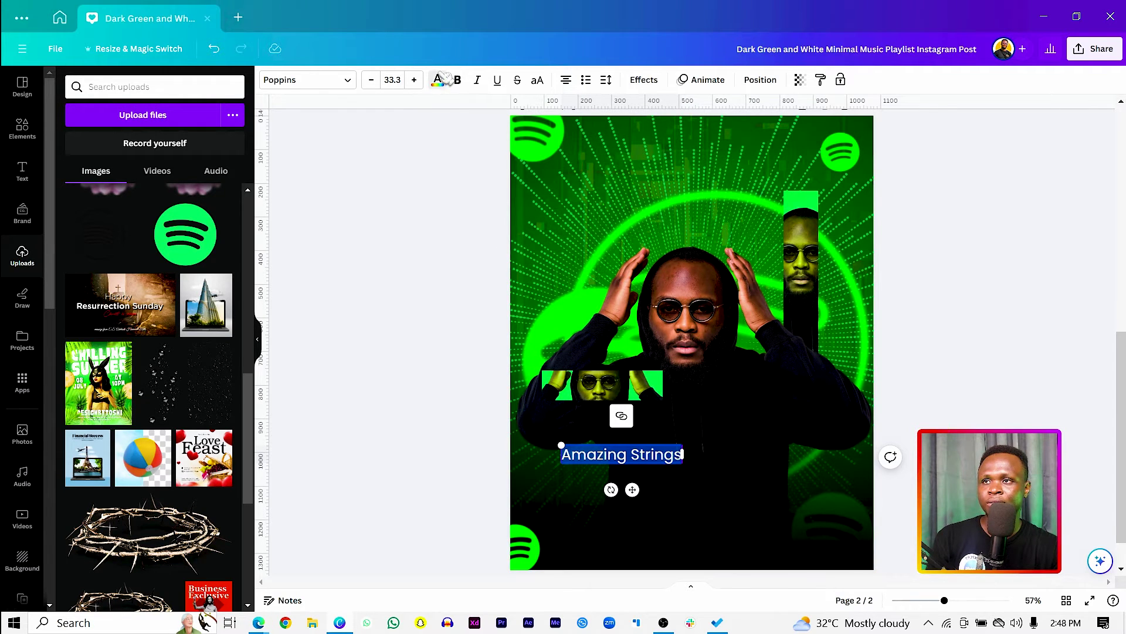
click(444, 79)
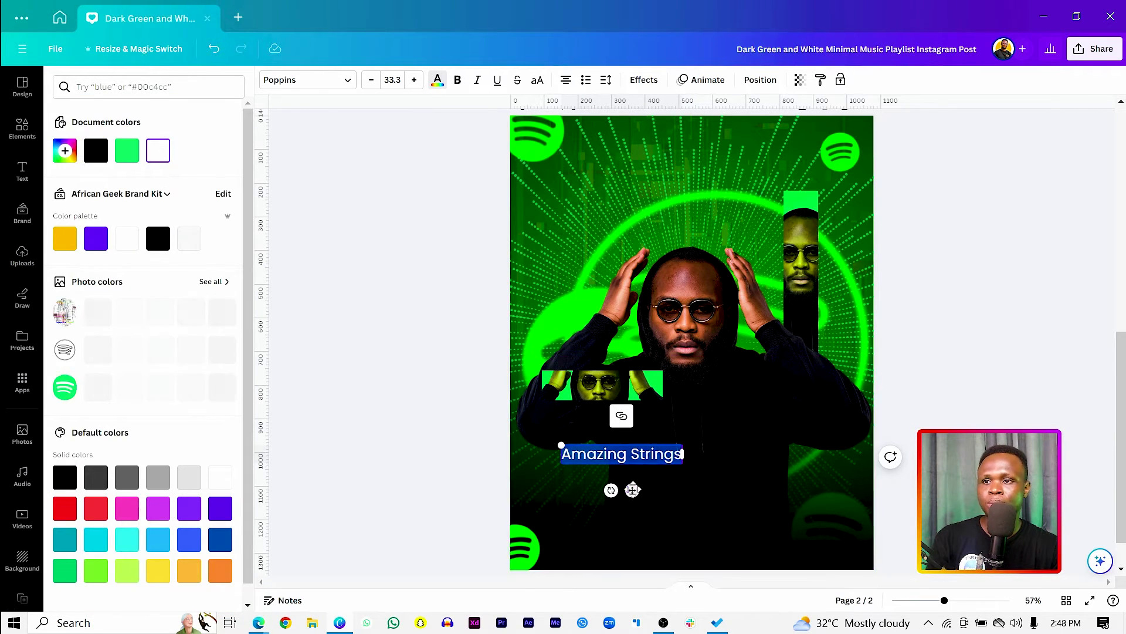
drag(632, 489, 617, 490)
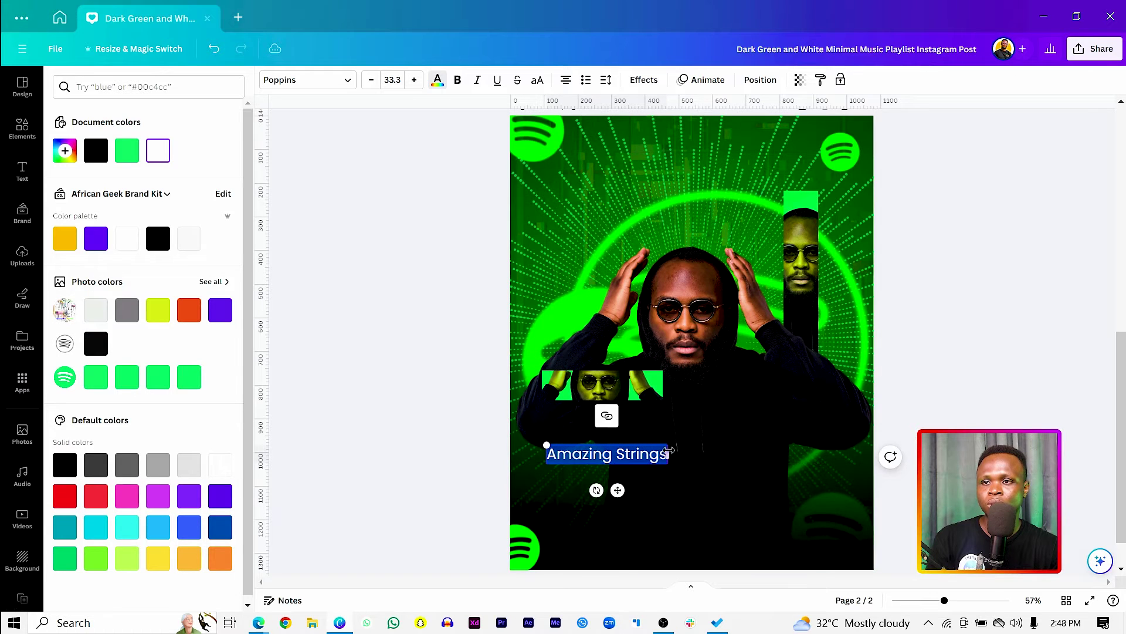
drag(673, 441, 698, 440)
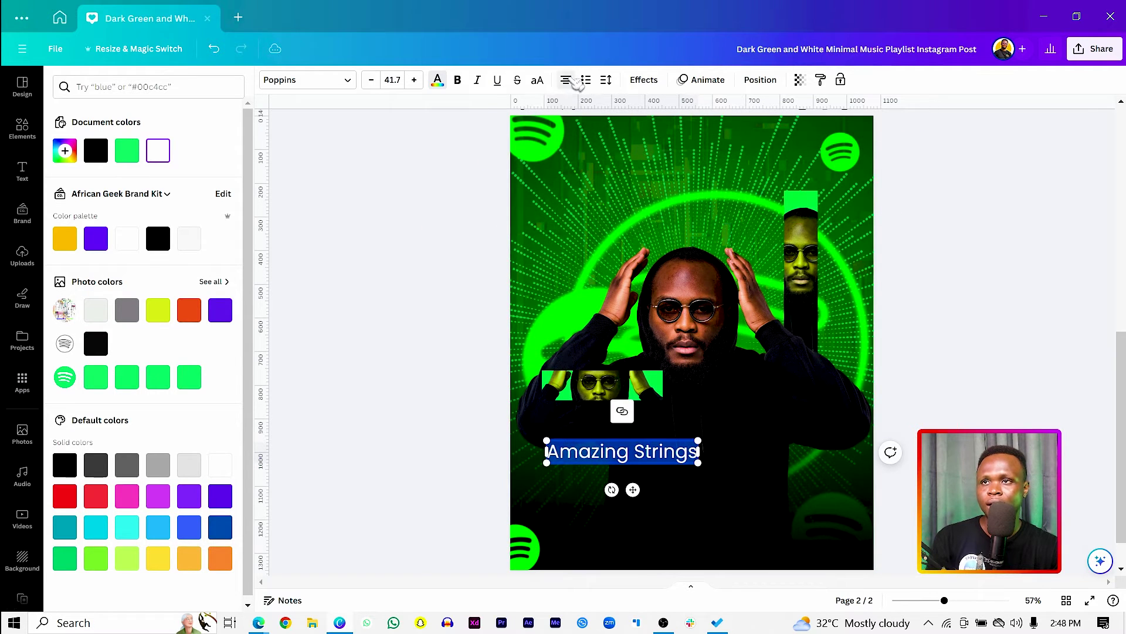
click(384, 384)
Duplicate the title directly below itself at font size 30.3, replace the copy's text with the artist's name and narrow its box
click(611, 455)
drag(611, 455, 605, 469)
key(ctrl+d)
drag(698, 484, 756, 471)
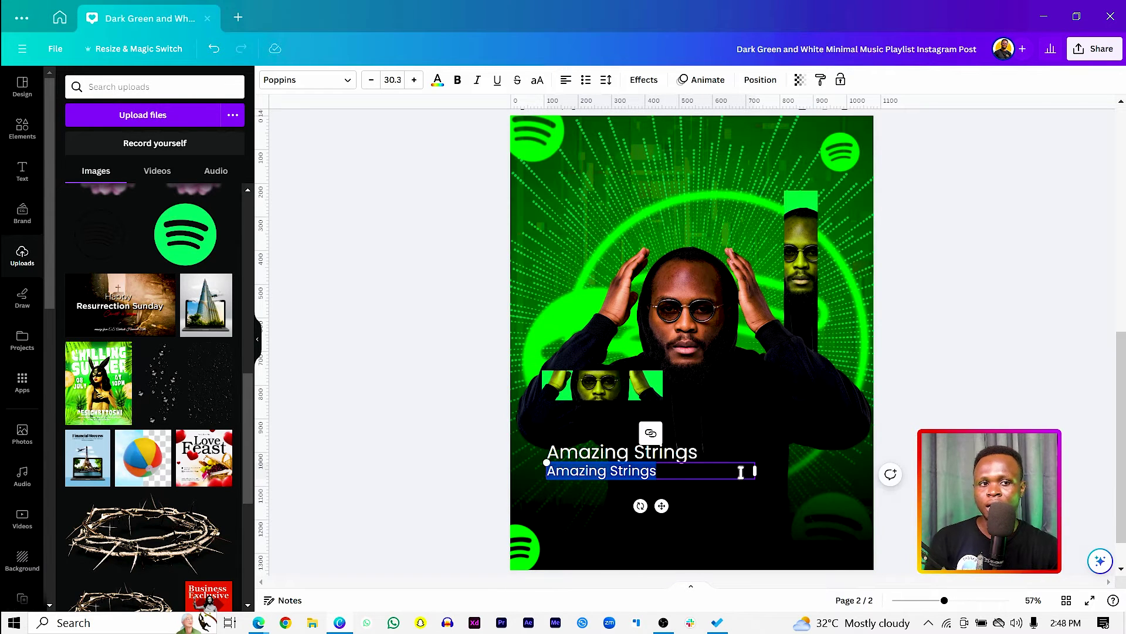
text(Kolo Gan)
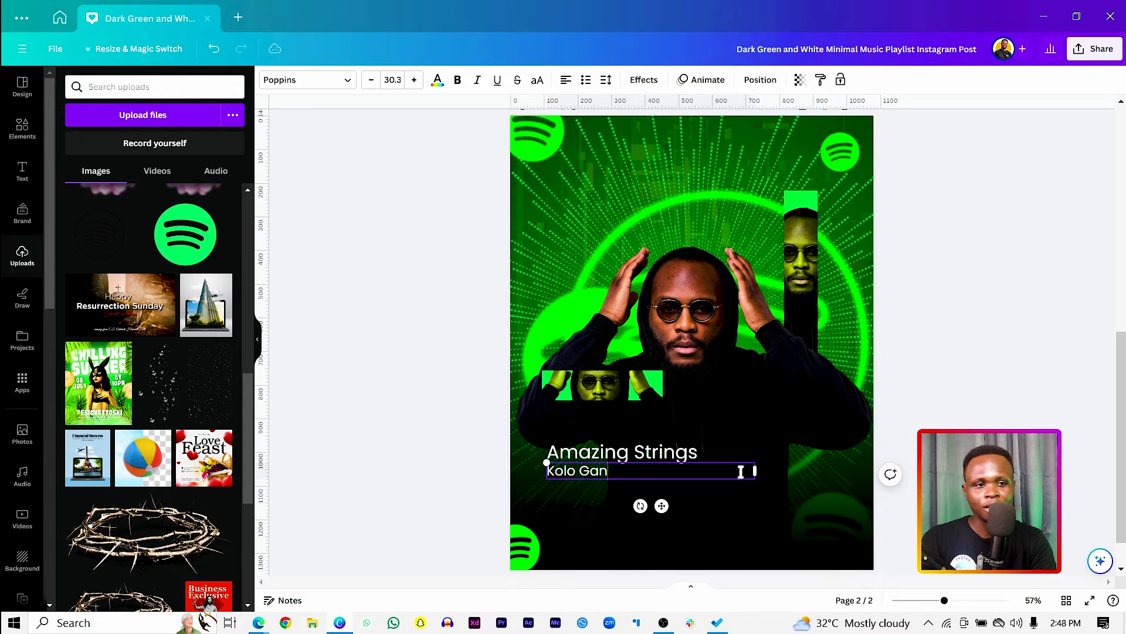
text(gzter)
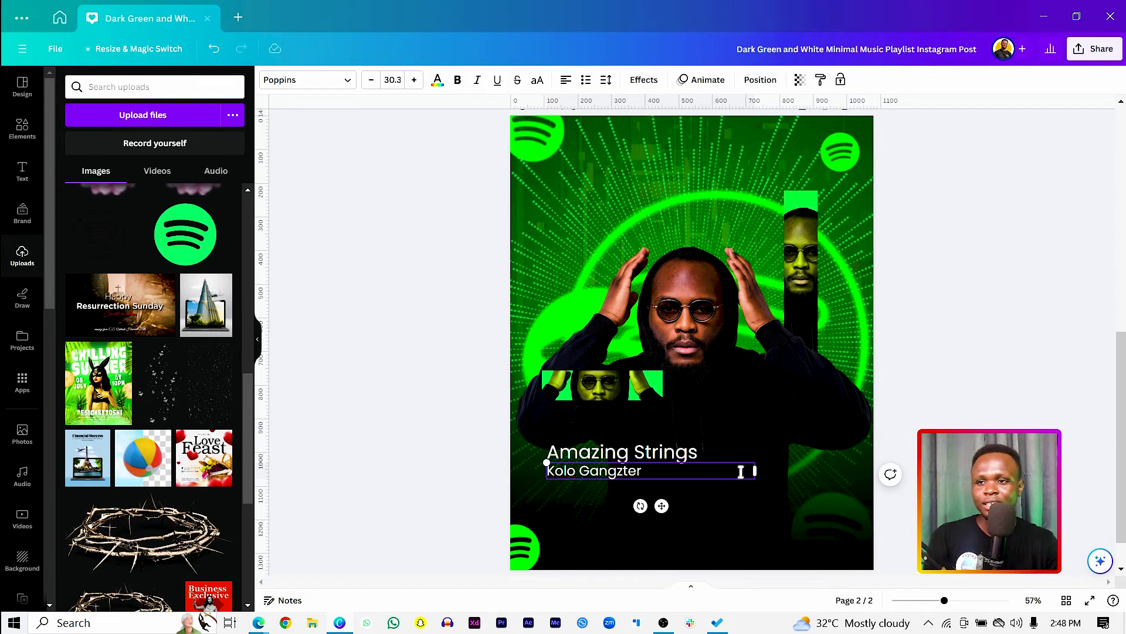
drag(754, 471, 669, 479)
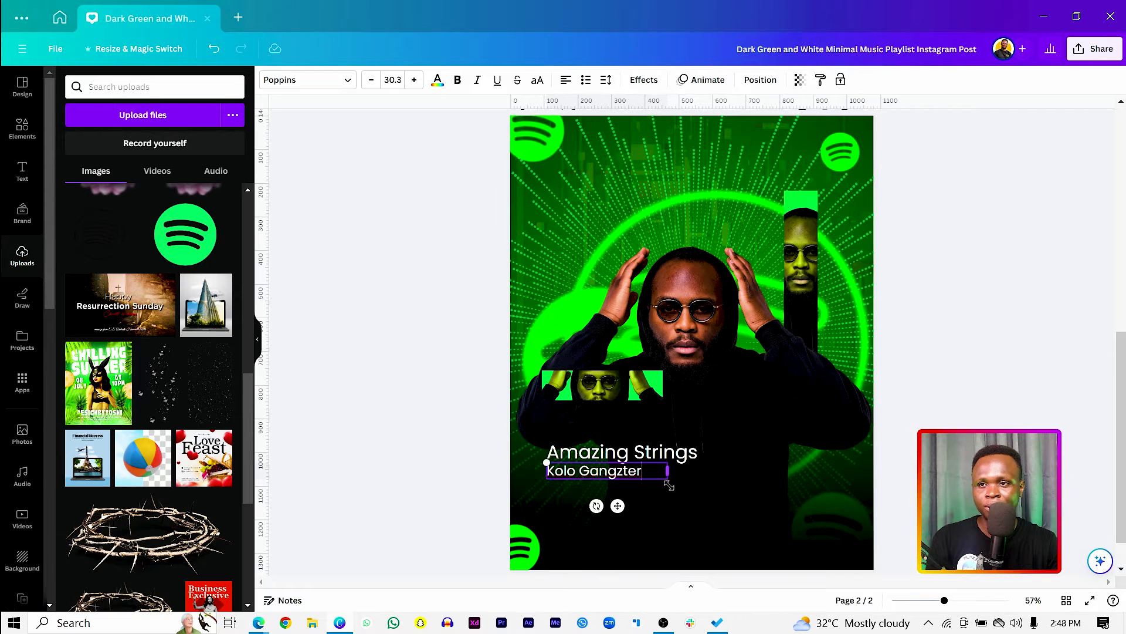
click(366, 368)
click(568, 478)
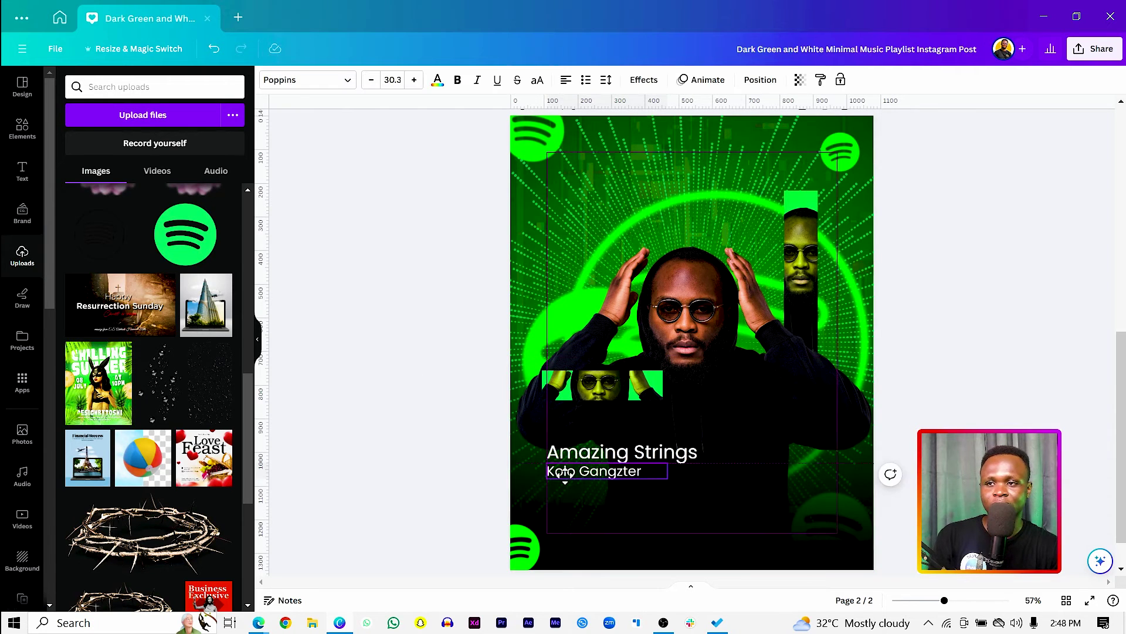
click(378, 398)
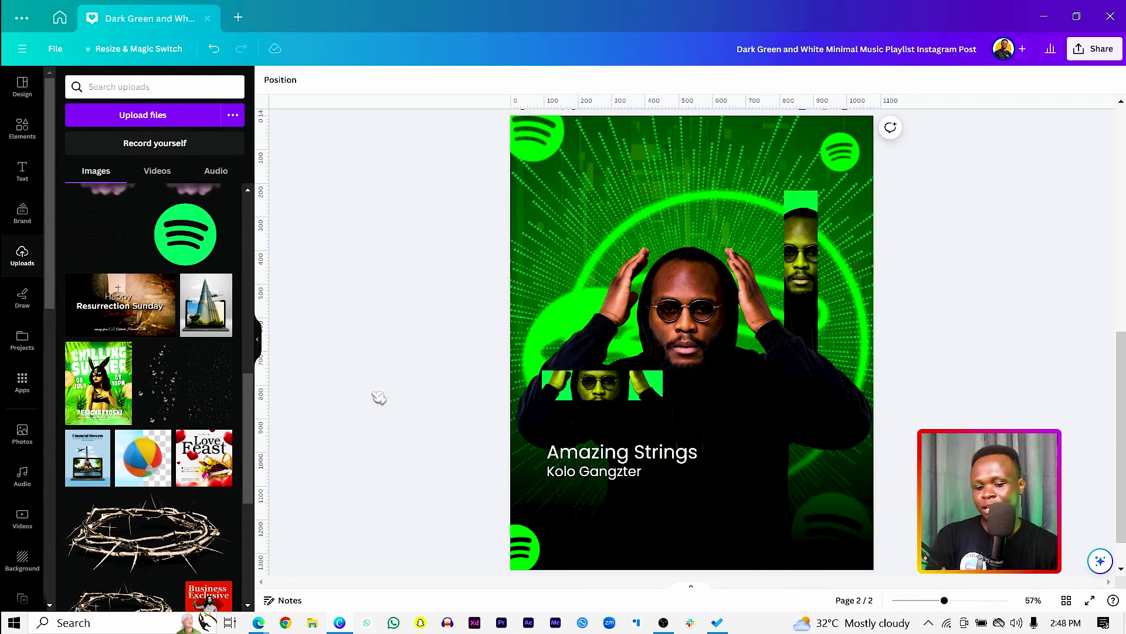
Add a horizontal line below the artist's name, starting at the text's left edge and extending to about X 914 px
click(674, 342)
drag(702, 376, 612, 521)
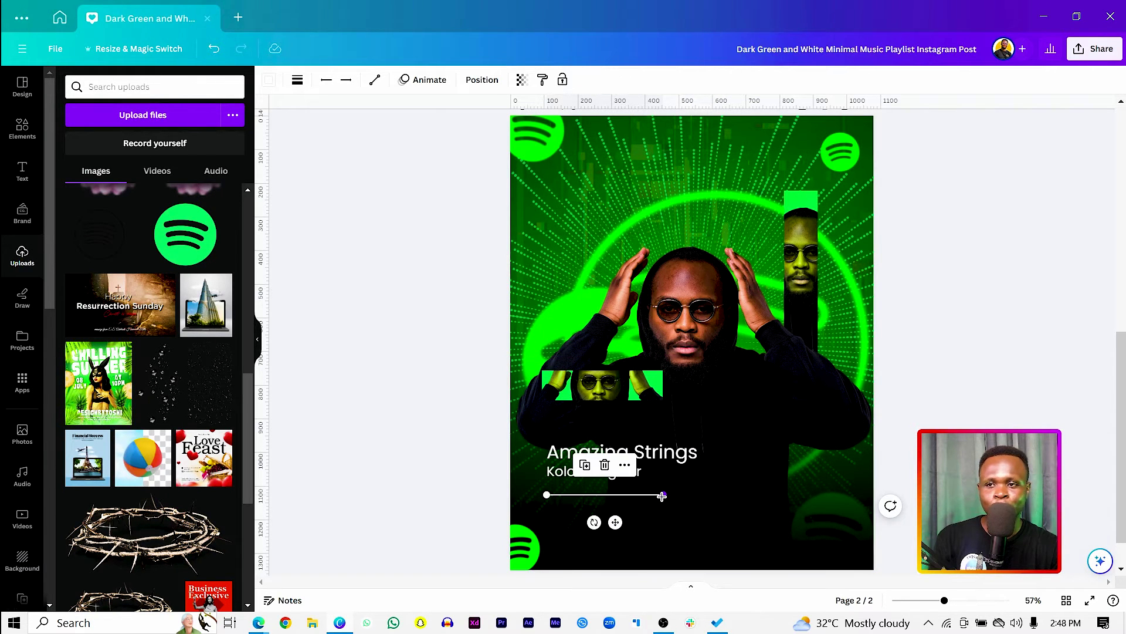
drag(664, 495, 817, 493)
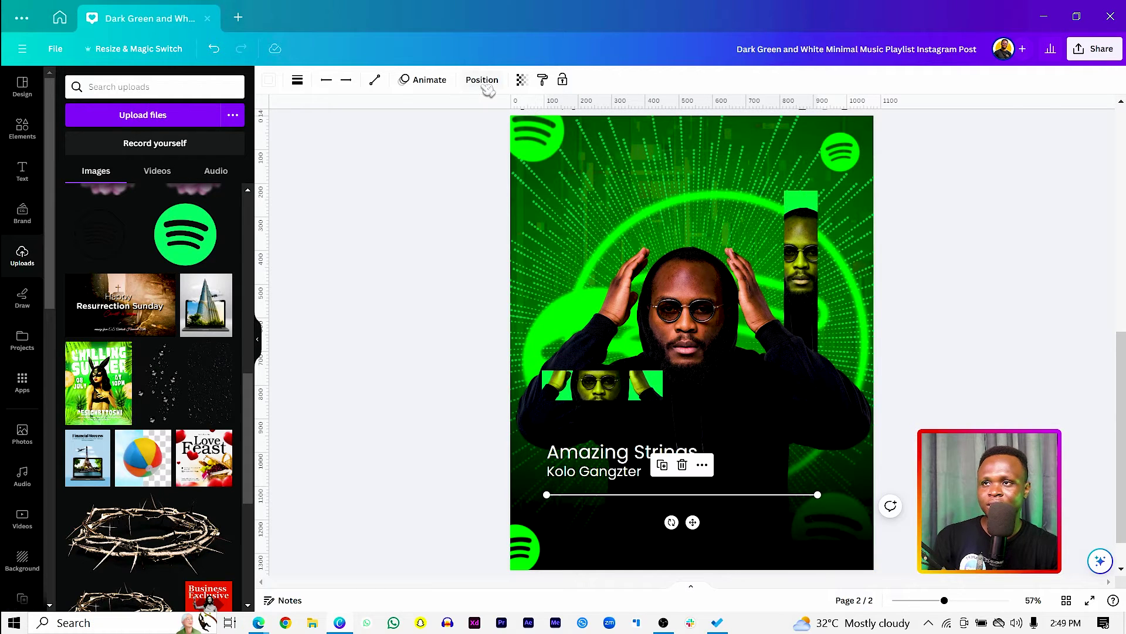
Centre the line horizontally on the page and extend its ends to X 108 px and 972 px
click(482, 80)
click(101, 83)
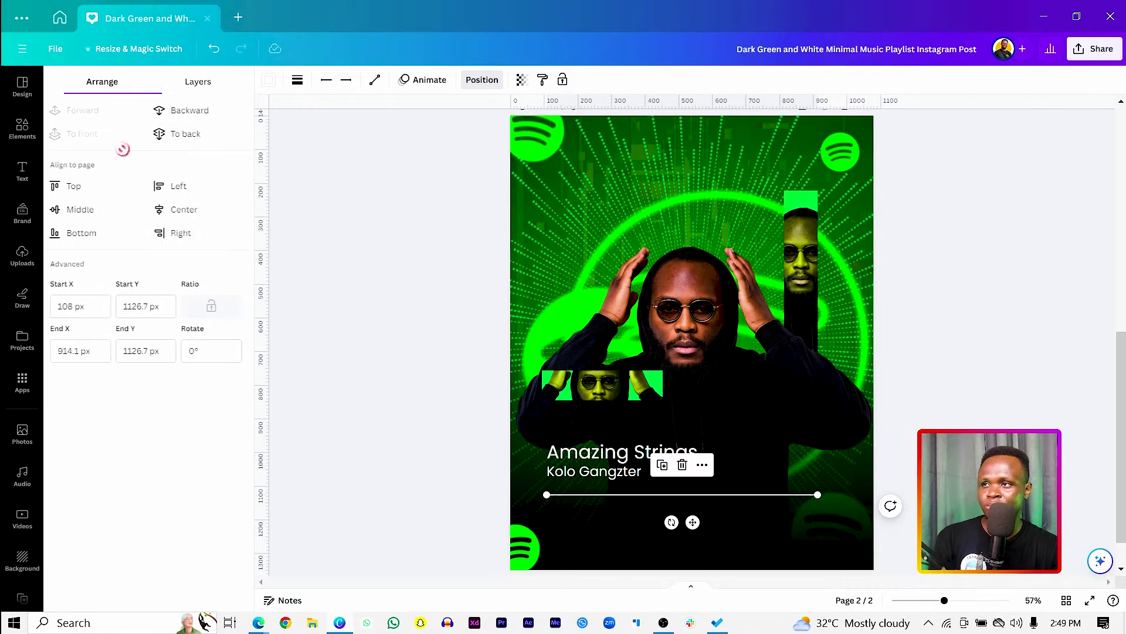
click(197, 212)
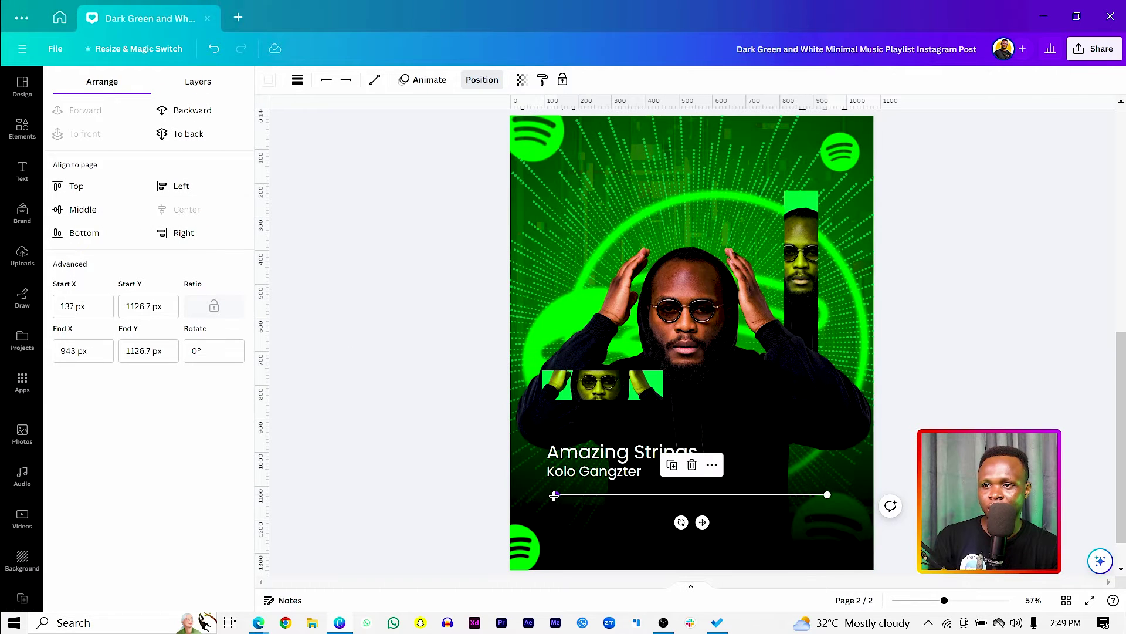
drag(554, 496, 546, 495)
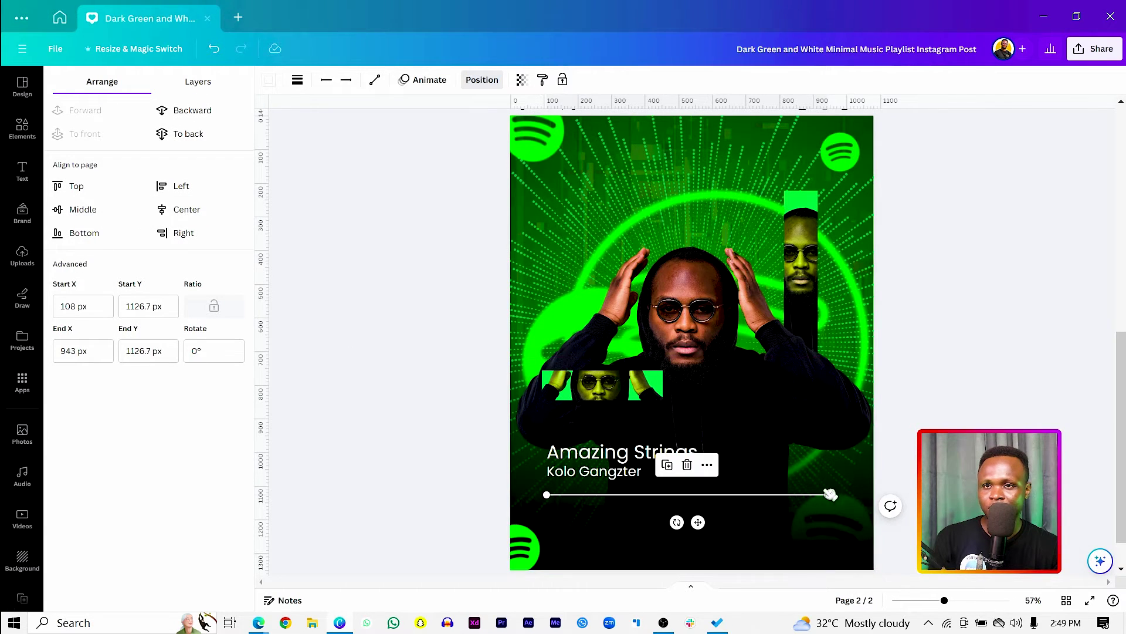
drag(830, 494, 838, 494)
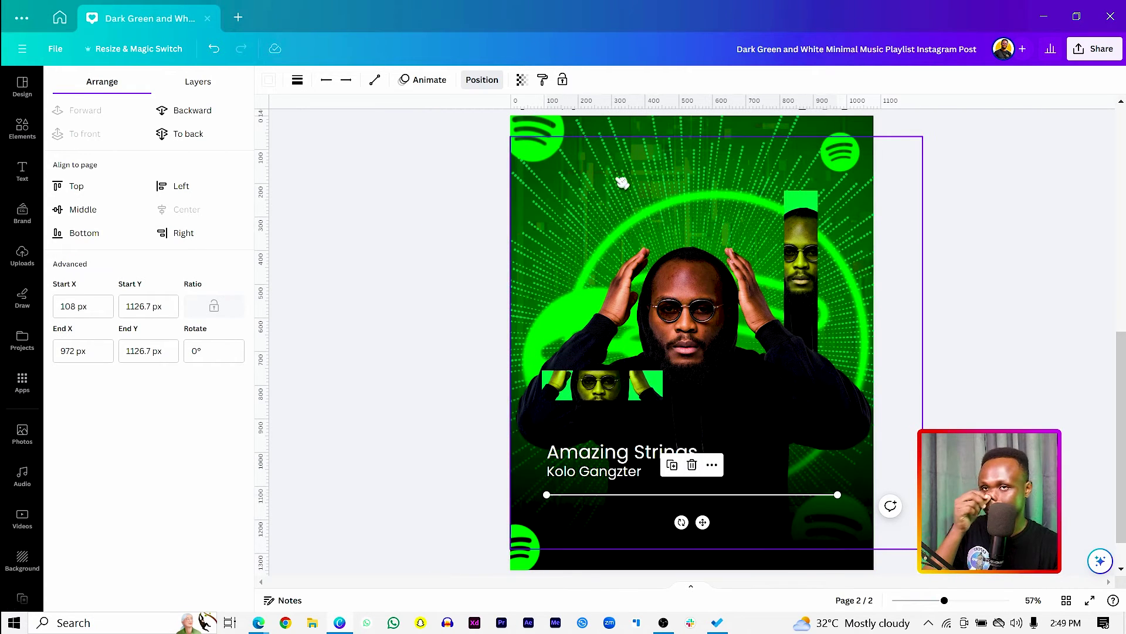
click(160, 206)
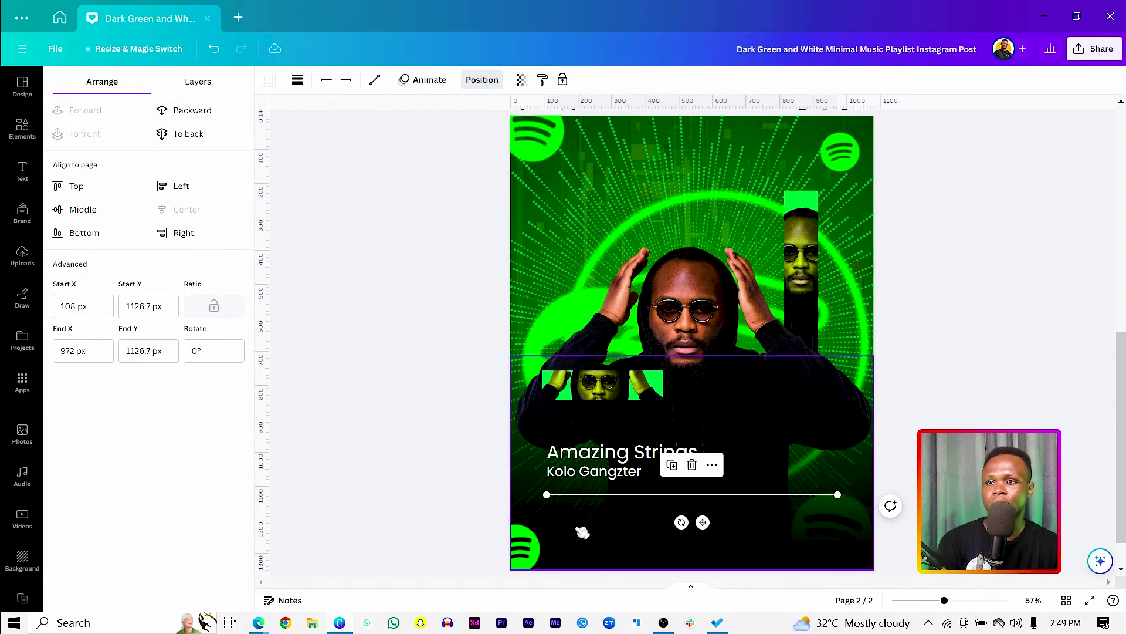
Show the page margins and deselect the line
click(48, 51)
click(165, 193)
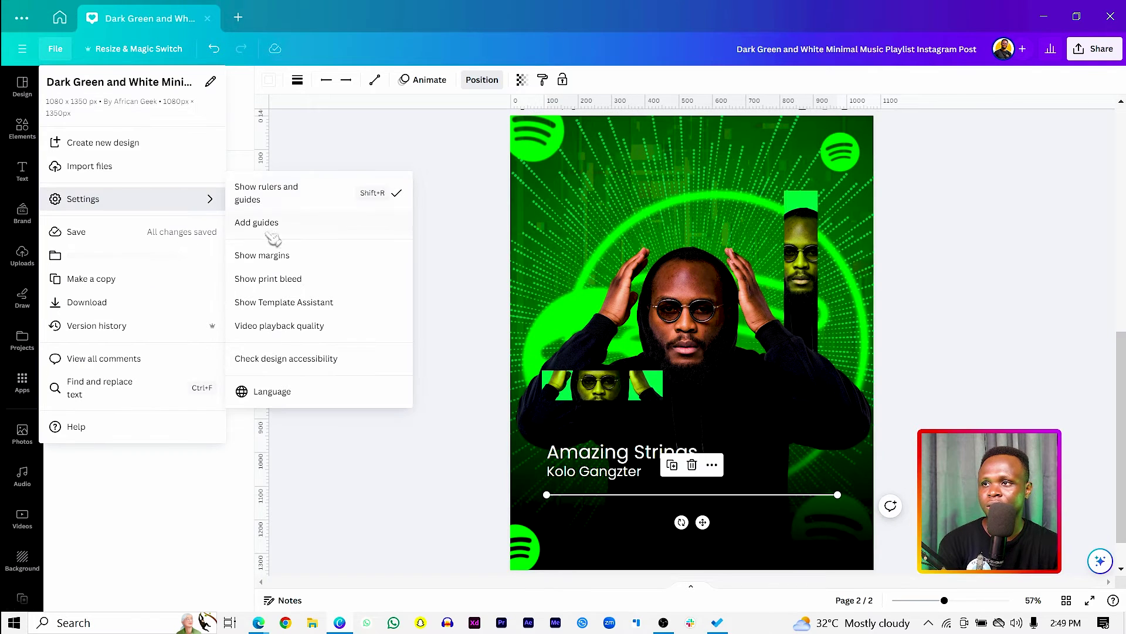
click(278, 269)
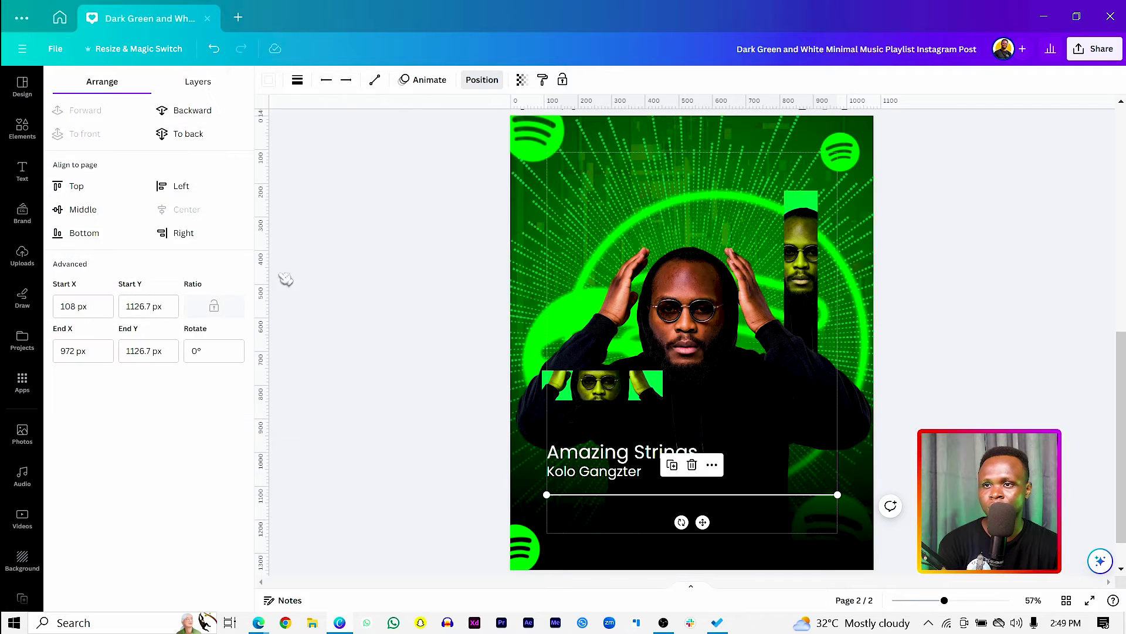
click(458, 413)
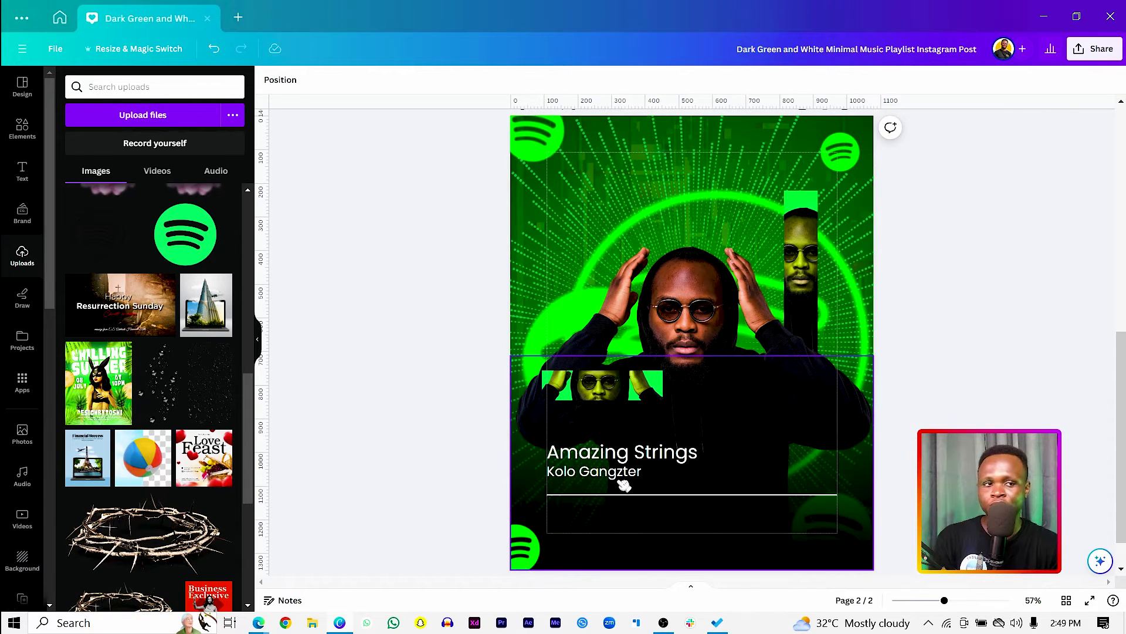
Duplicate the white line and move the copy down below the original
click(722, 496)
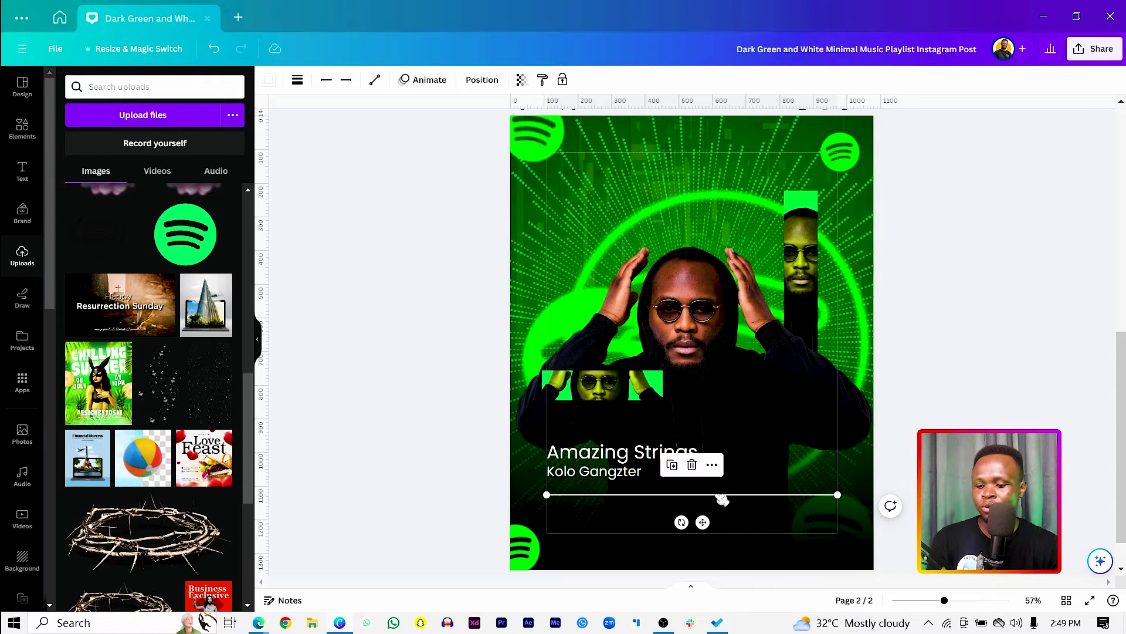
key(ctrl+d)
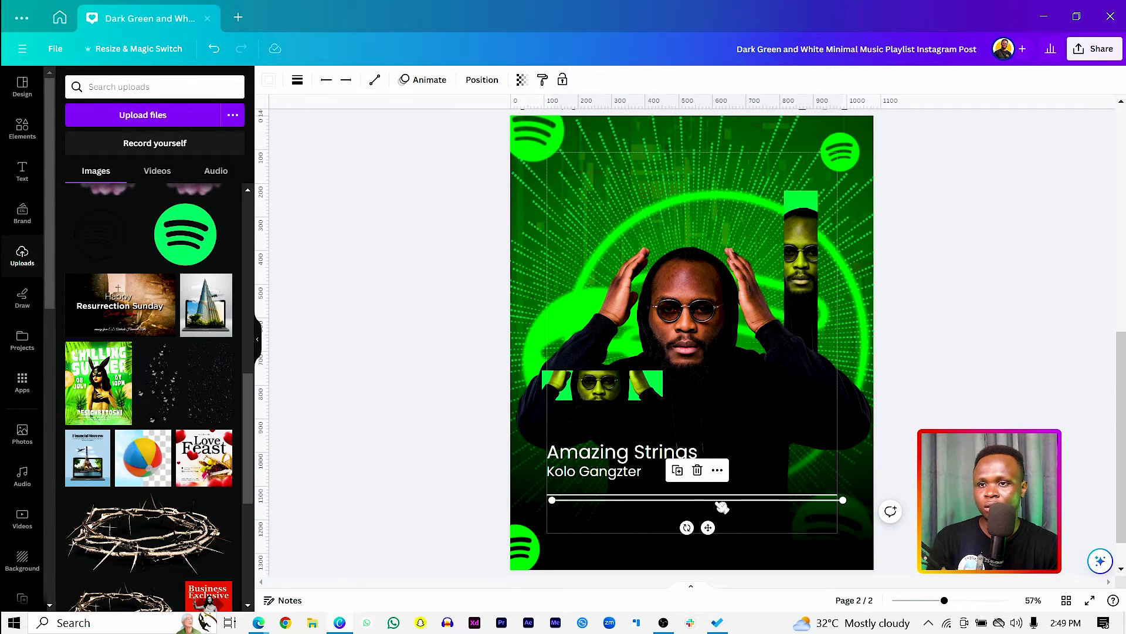
key(shift+Down)
key(shift+Down)
key(shift+Down)
key(shift+Down)
Set the original full-width line's transparency to 50
click(749, 496)
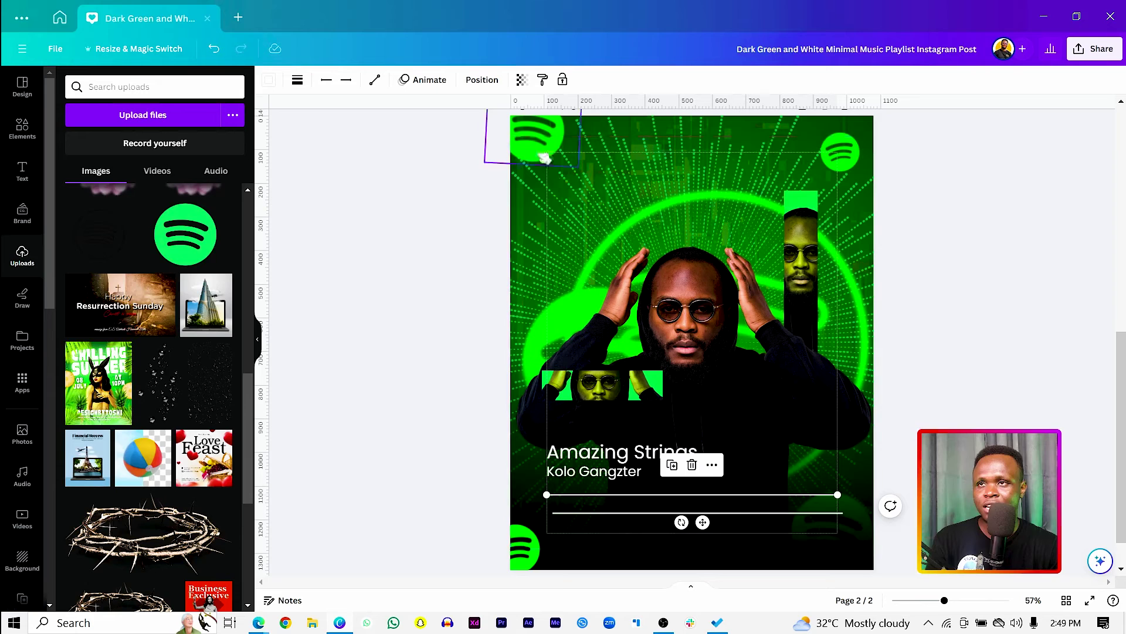
click(521, 79)
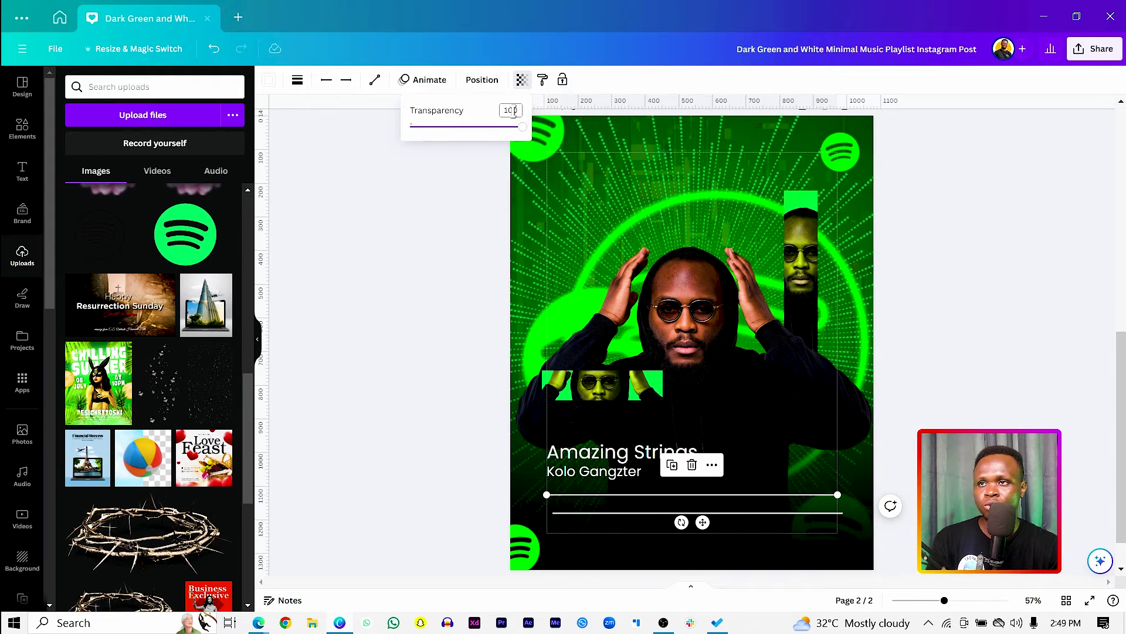
text(50)
key(Return)
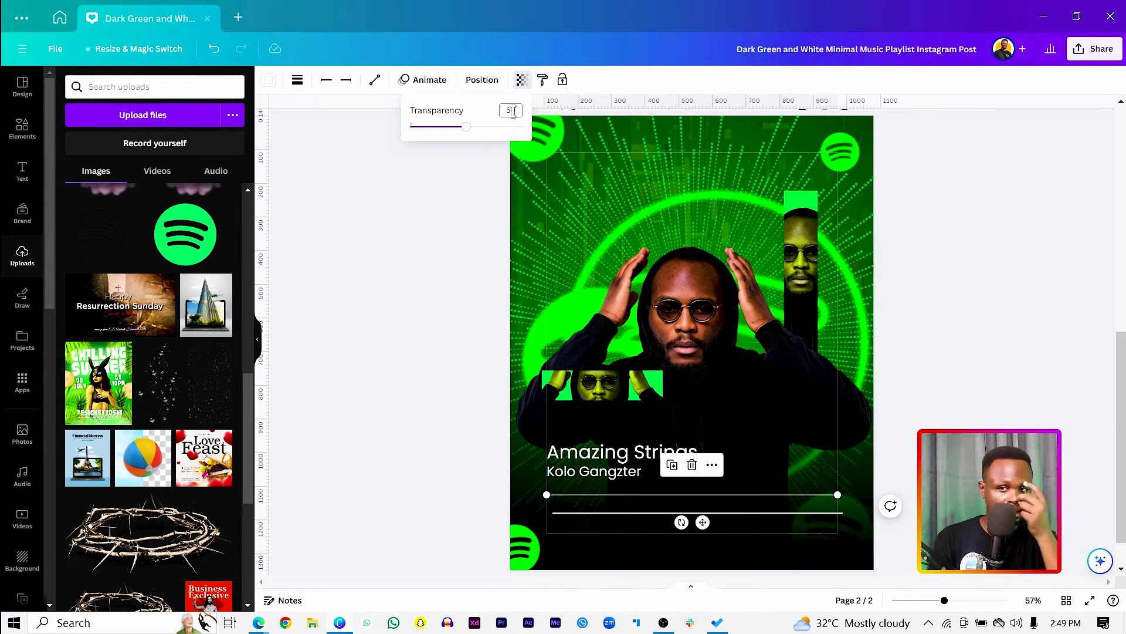
Shorten the opaque line copy to just under half the width and lay it over the faded line's left part as playback progress
click(759, 513)
drag(845, 514, 684, 493)
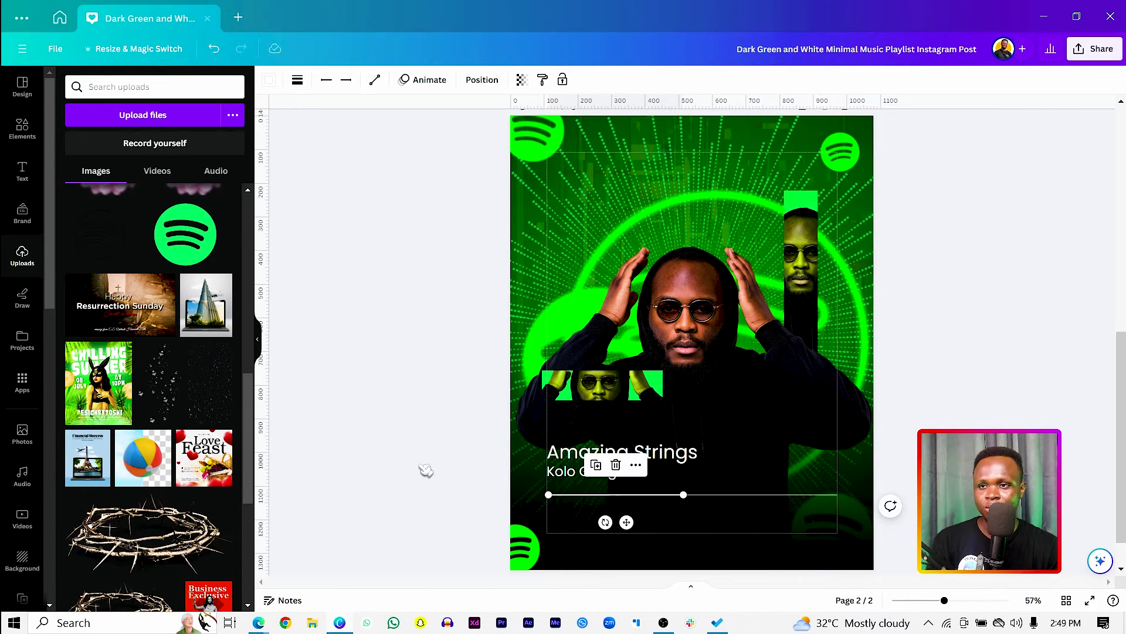
click(415, 467)
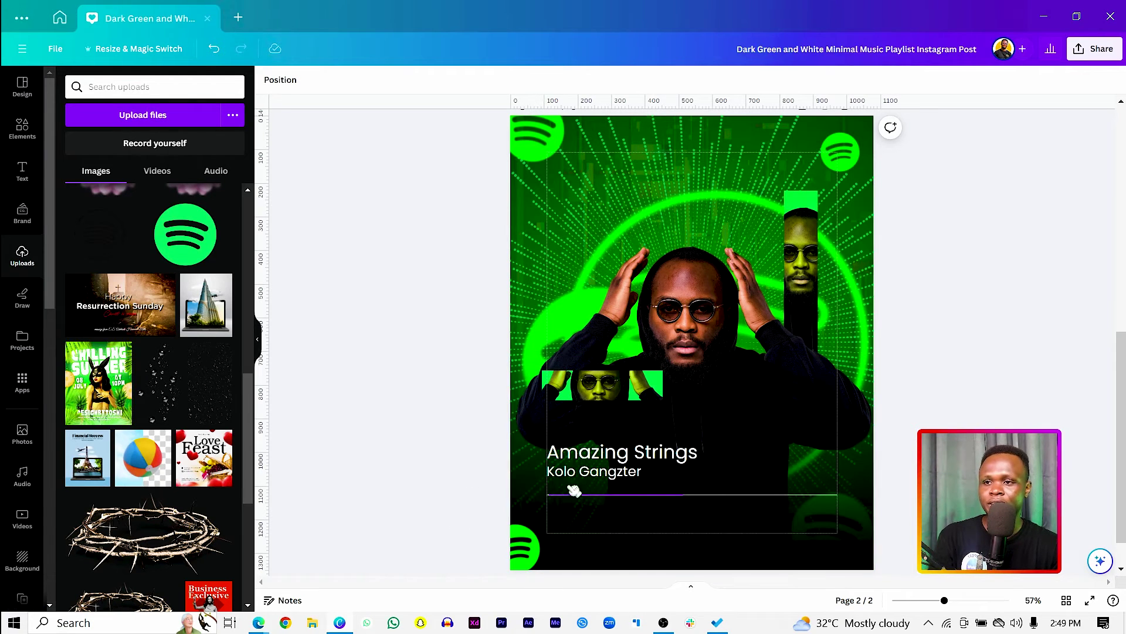
Select both progress-bar lines and move them slightly up, closer to the artist's name
click(711, 502)
shift+click(637, 497)
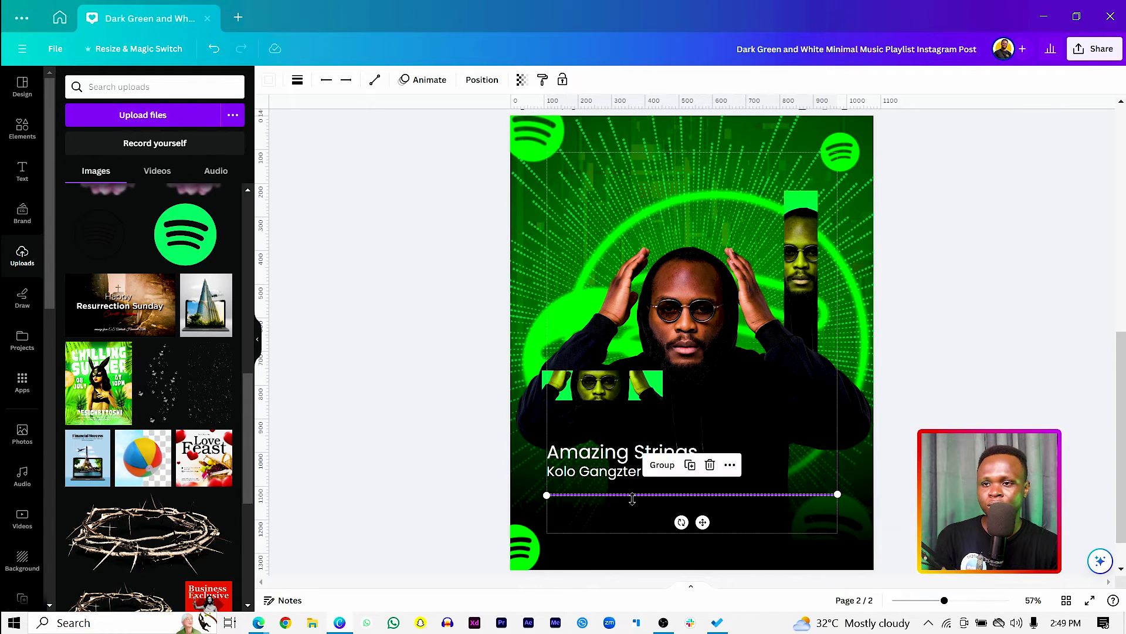
drag(702, 522, 703, 518)
click(414, 481)
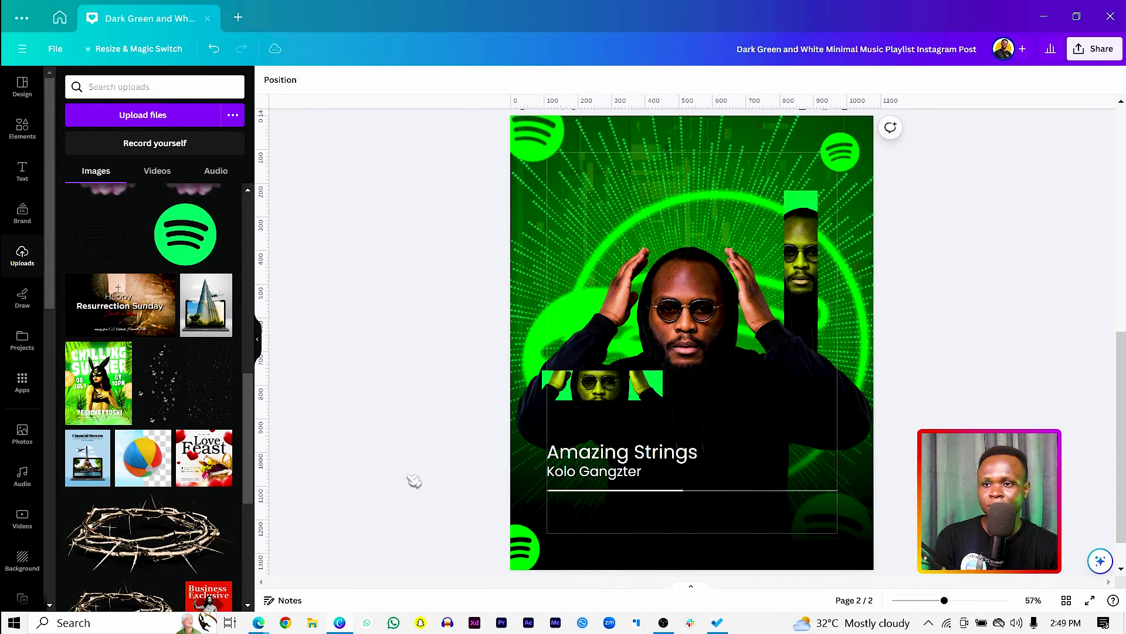
Search the elements for "pause play icon" and show all matching graphics
click(22, 127)
click(79, 82)
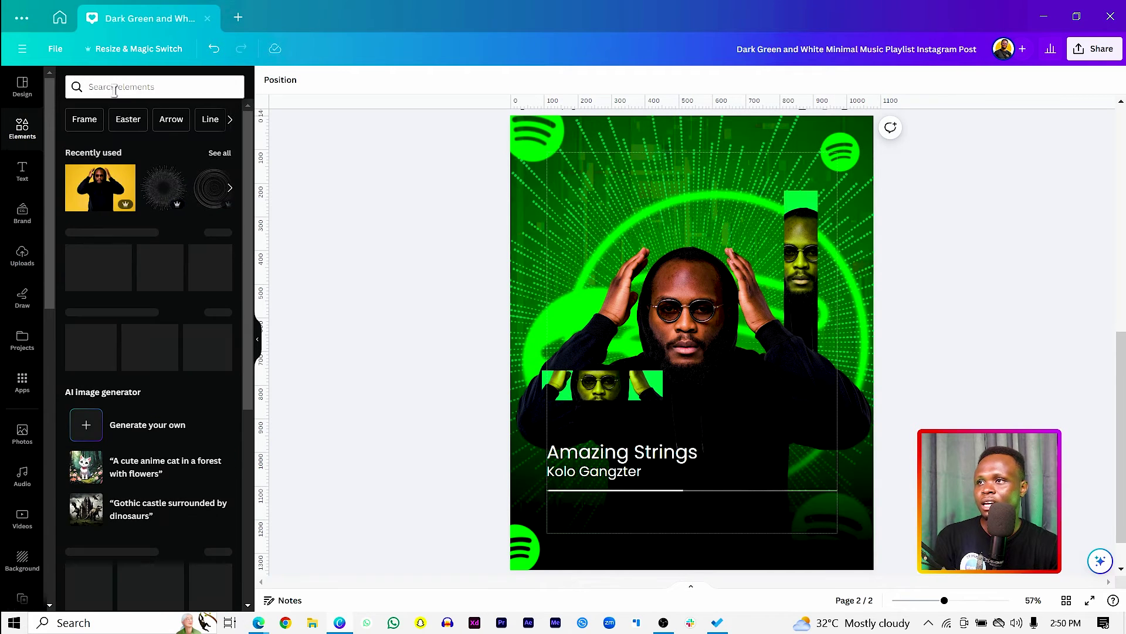
click(117, 88)
text(paus)
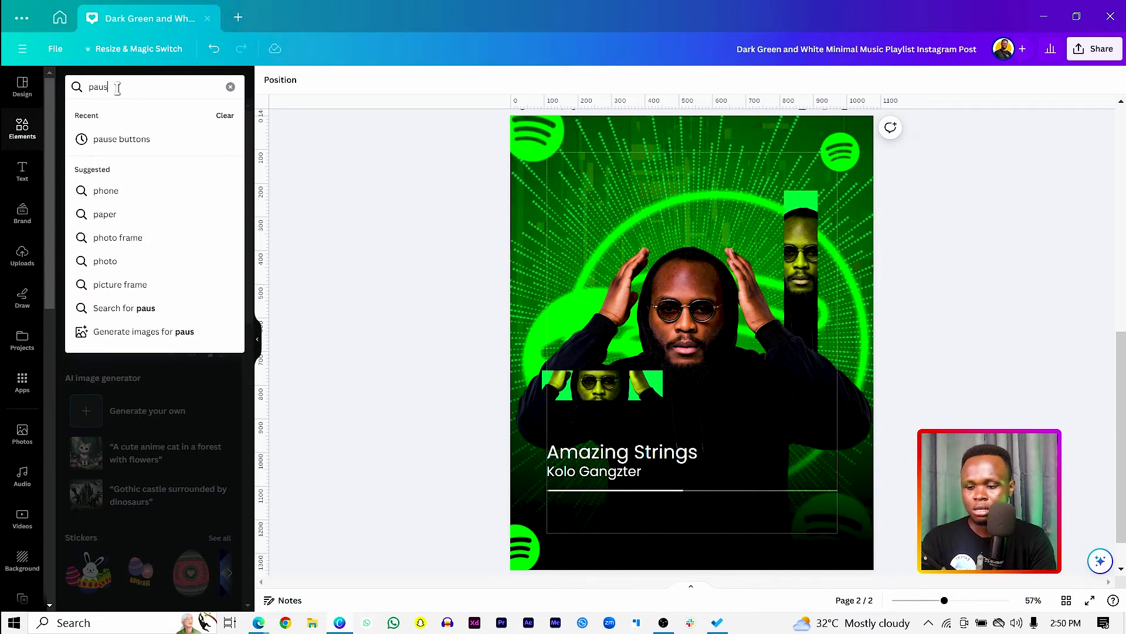
text(e play i)
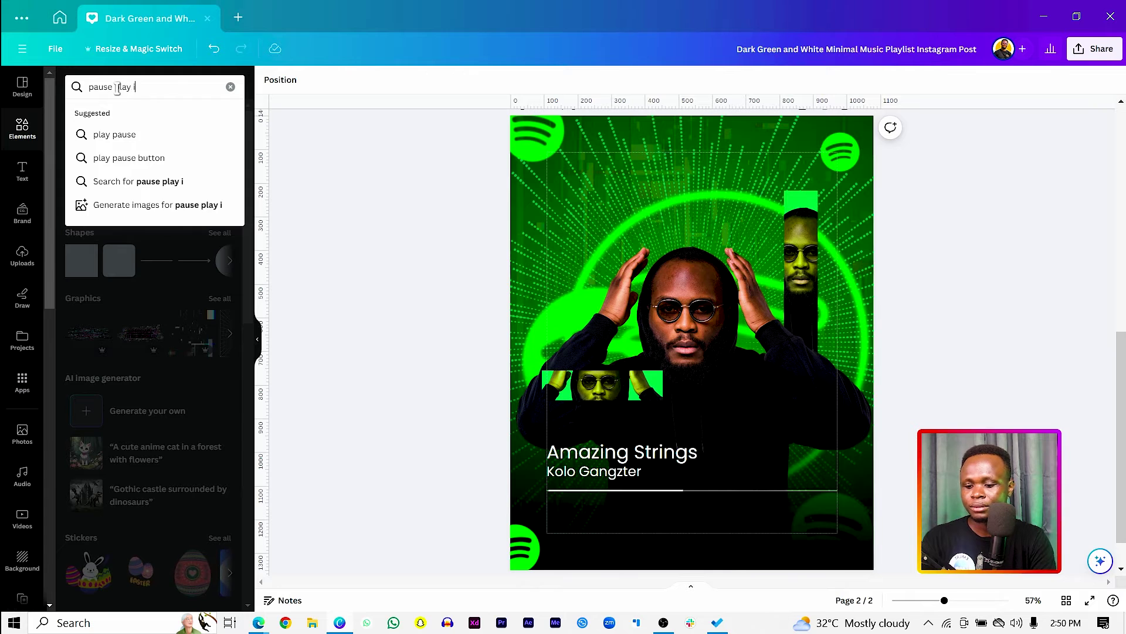
text(con)
key(Return)
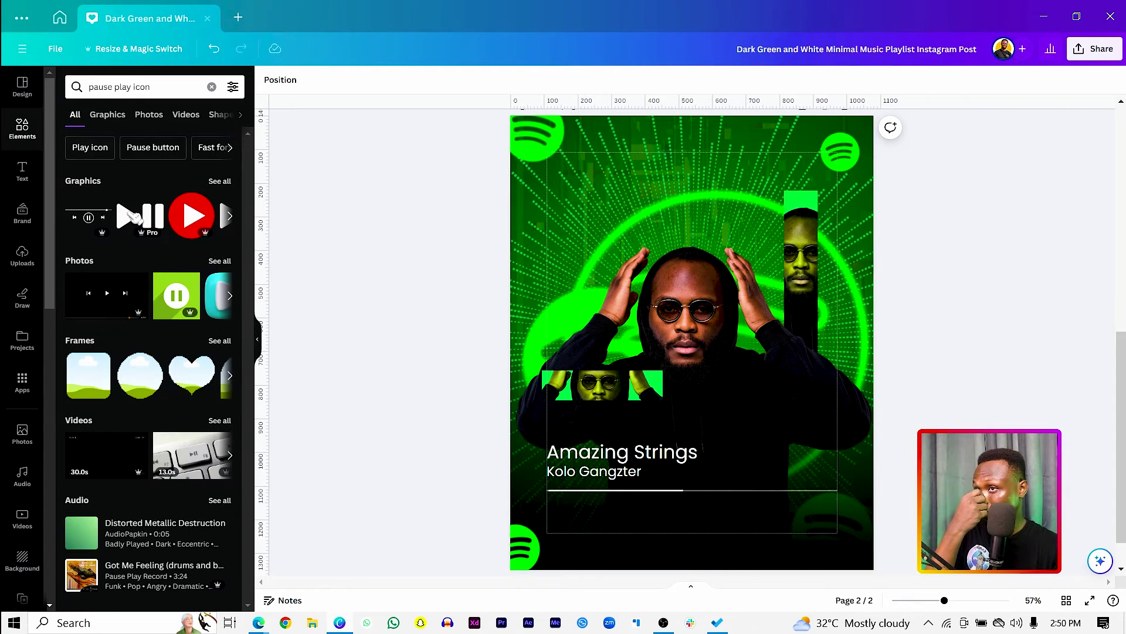
click(237, 182)
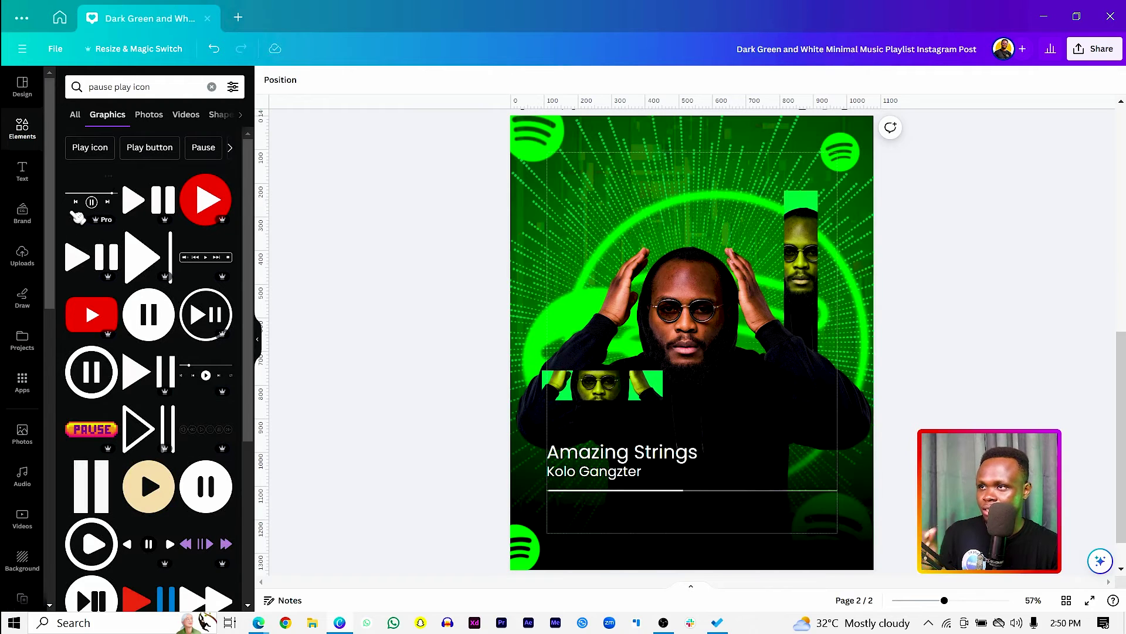
Add the solid round pause icon centred below the progress bar and colour it white (#ffffff)
click(94, 202)
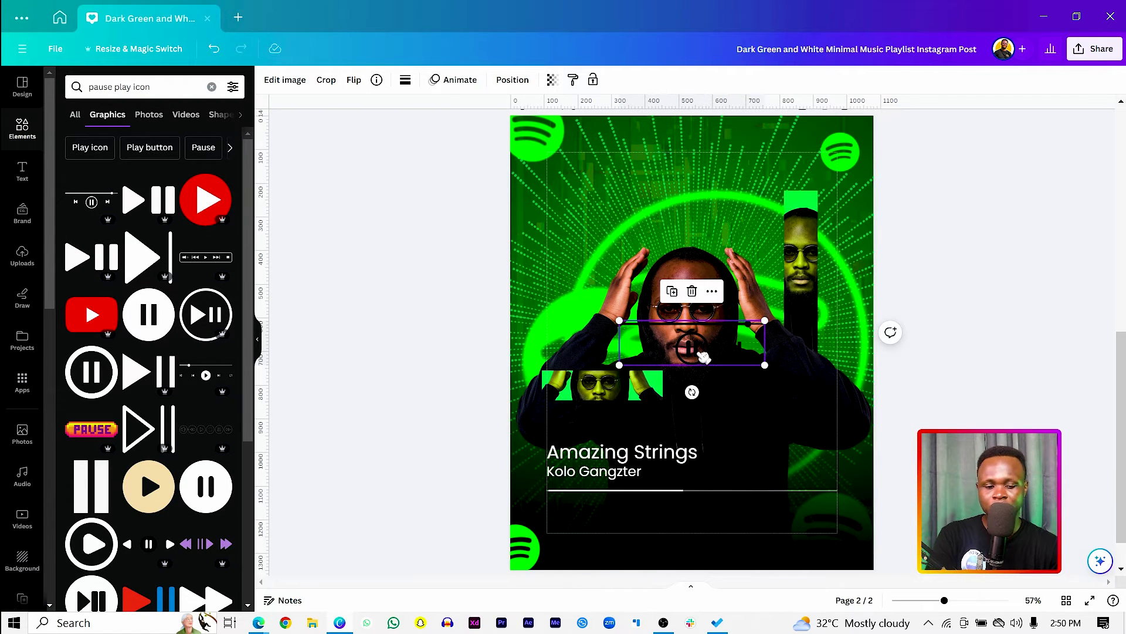
key(Delete)
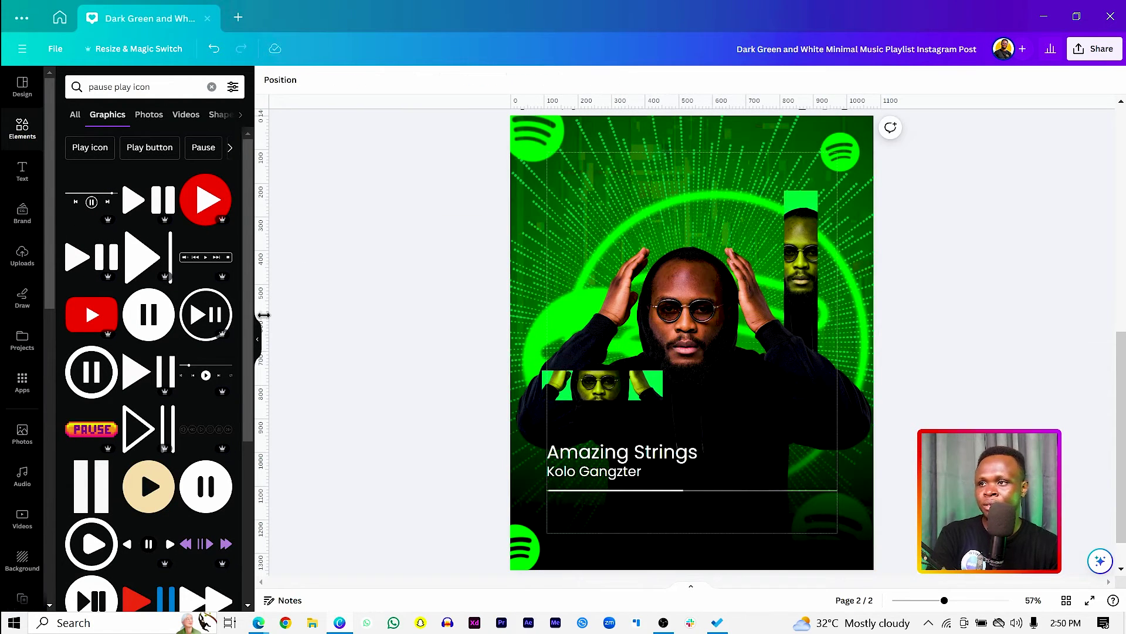
drag(206, 485, 691, 516)
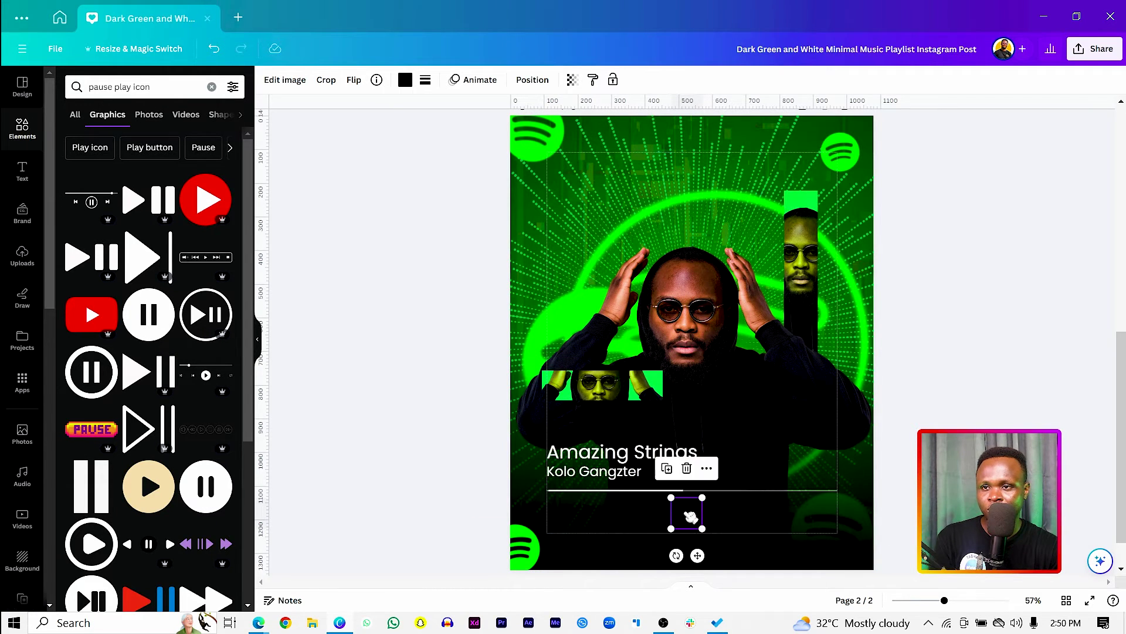
click(404, 80)
click(155, 150)
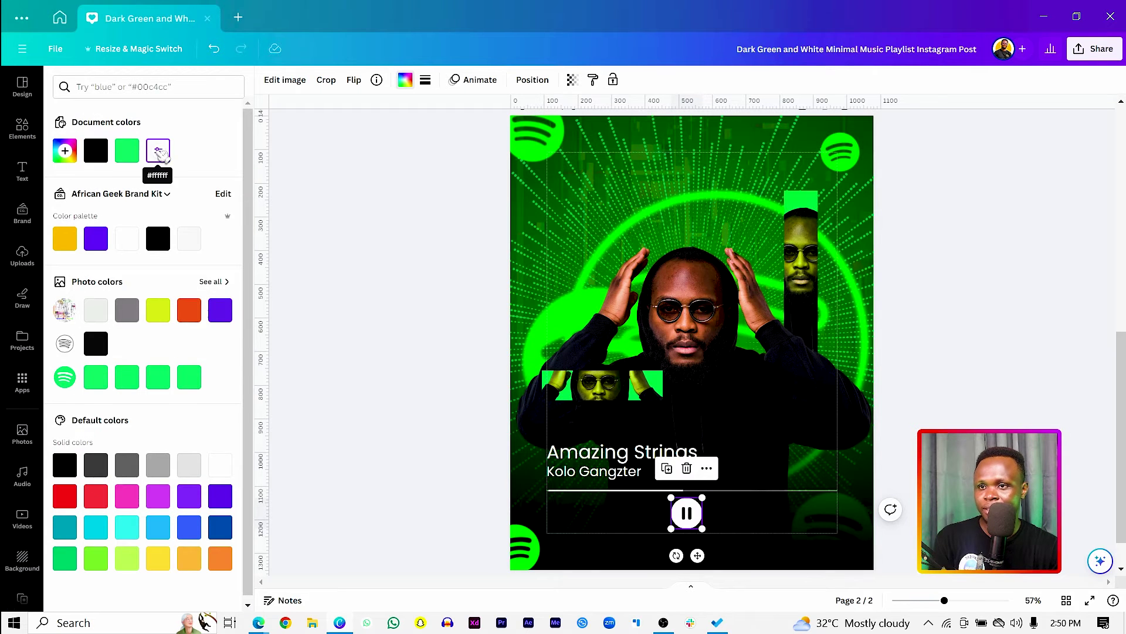
Search the elements for "forward play icon" and show all matching graphics
click(23, 128)
click(126, 87)
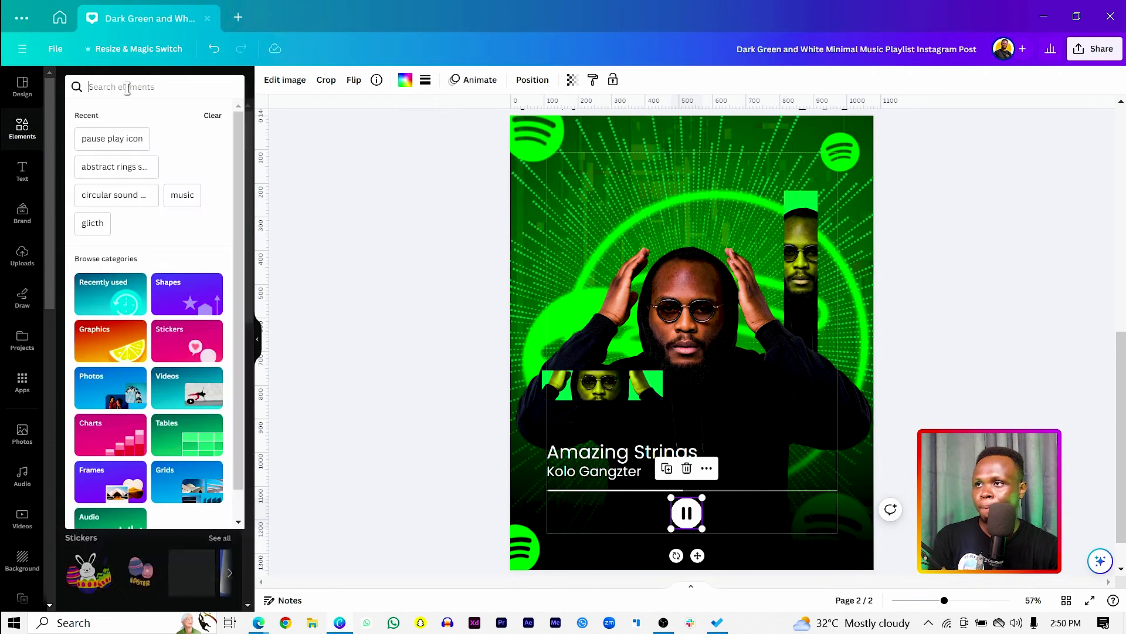
text(forward pla)
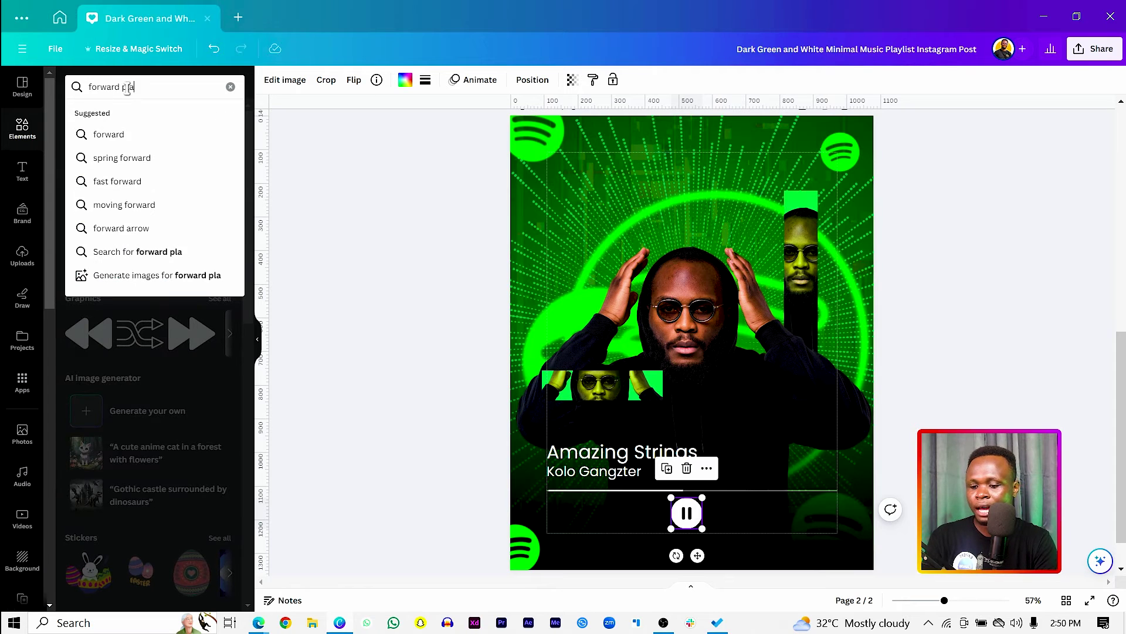
text(y icon)
key(Return)
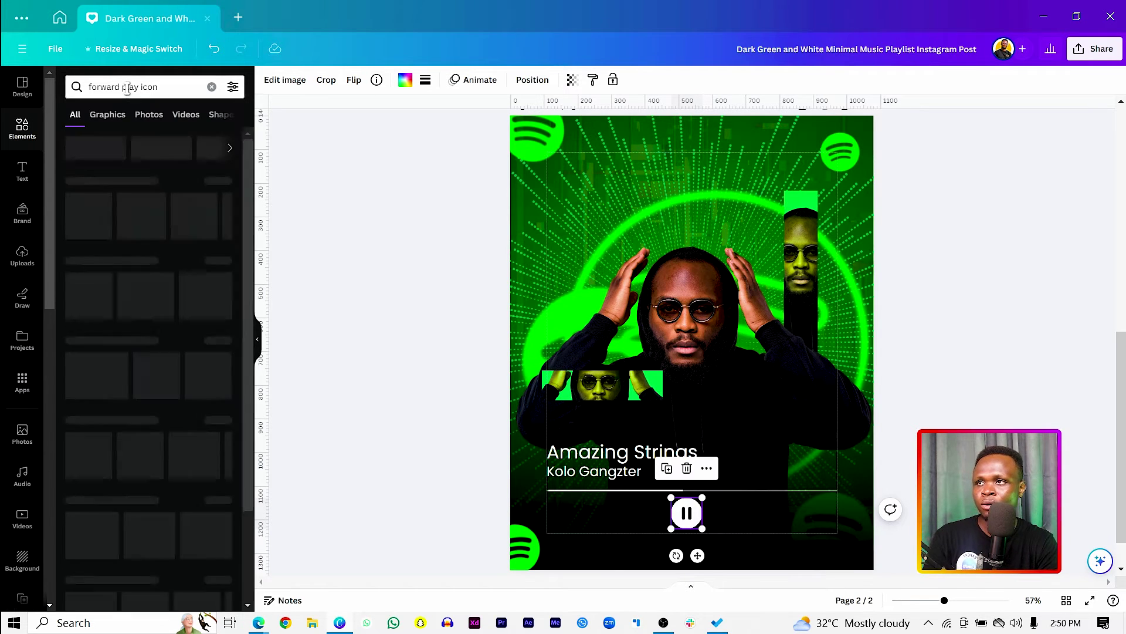
click(220, 181)
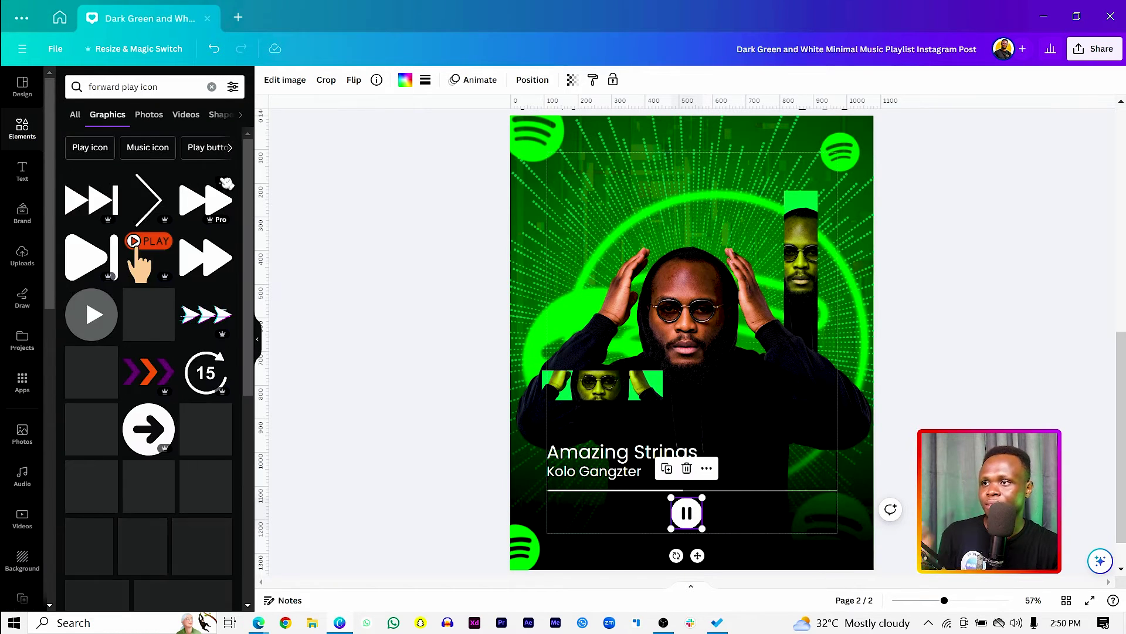
Add the solid round icon with a single forward arrowhead, duplicate it and move the copy beside the original
scroll(181, 369, down, 3)
scroll(179, 363, down, 3)
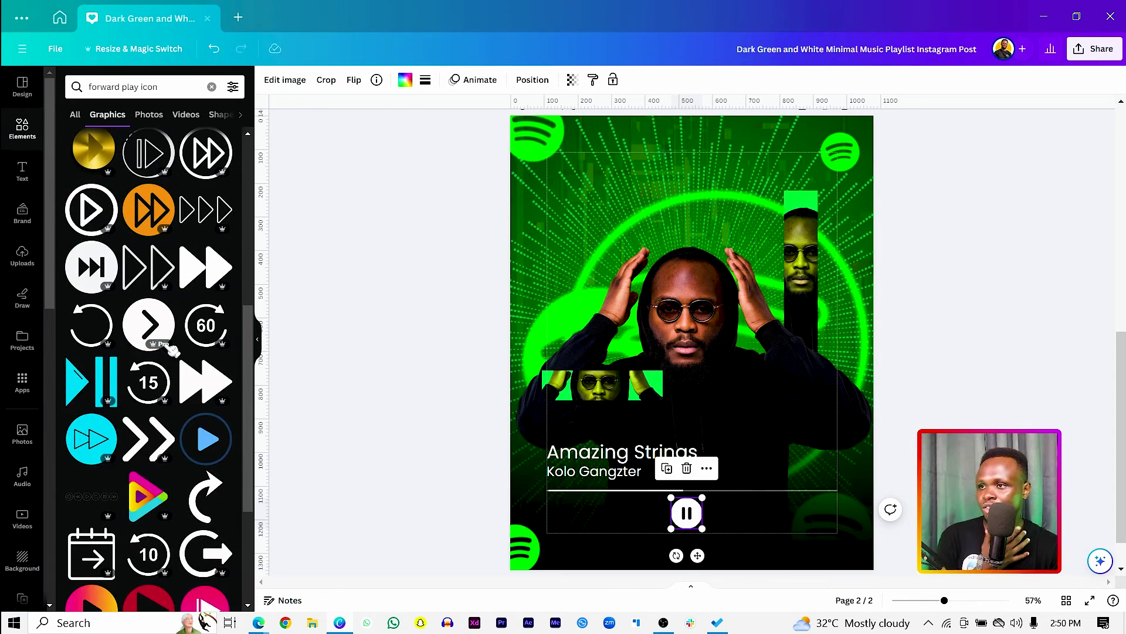
click(139, 325)
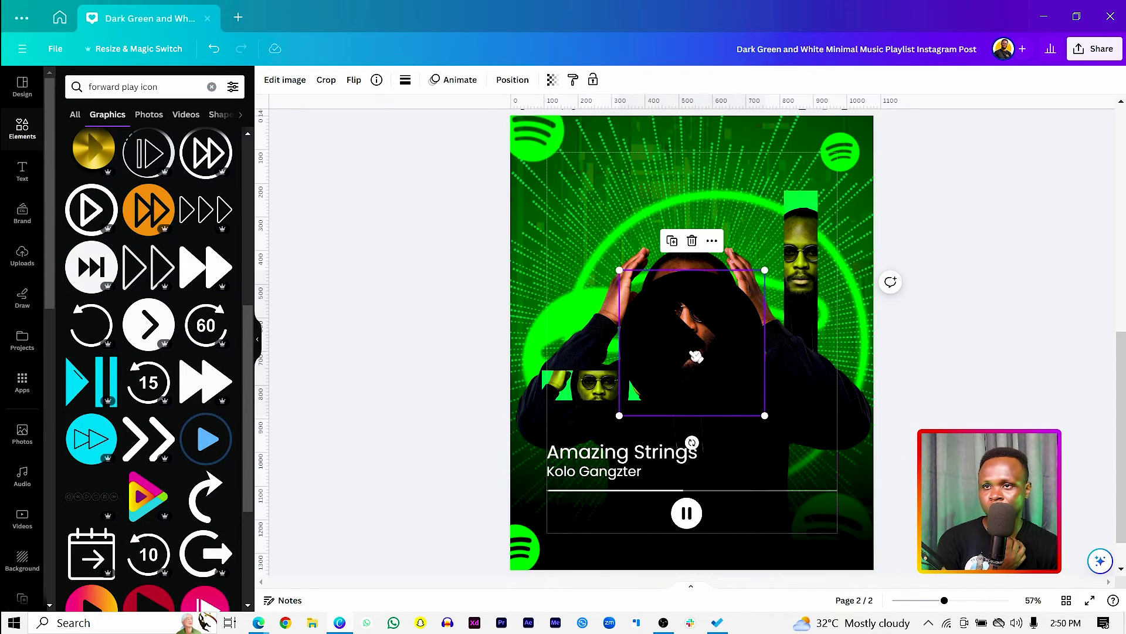
drag(696, 356, 658, 275)
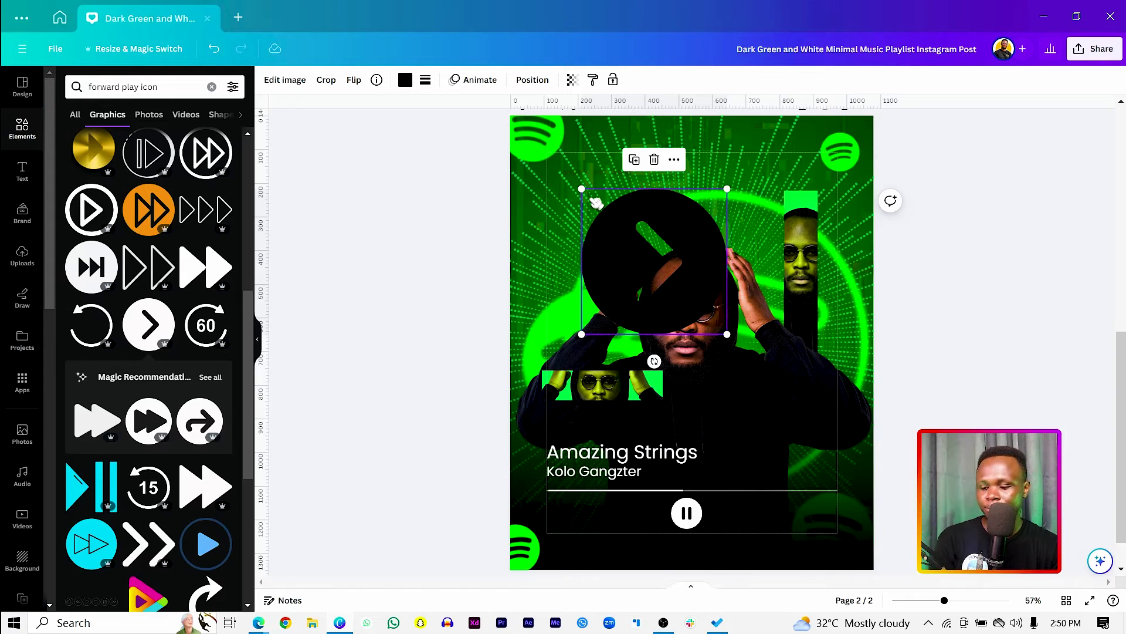
click(635, 160)
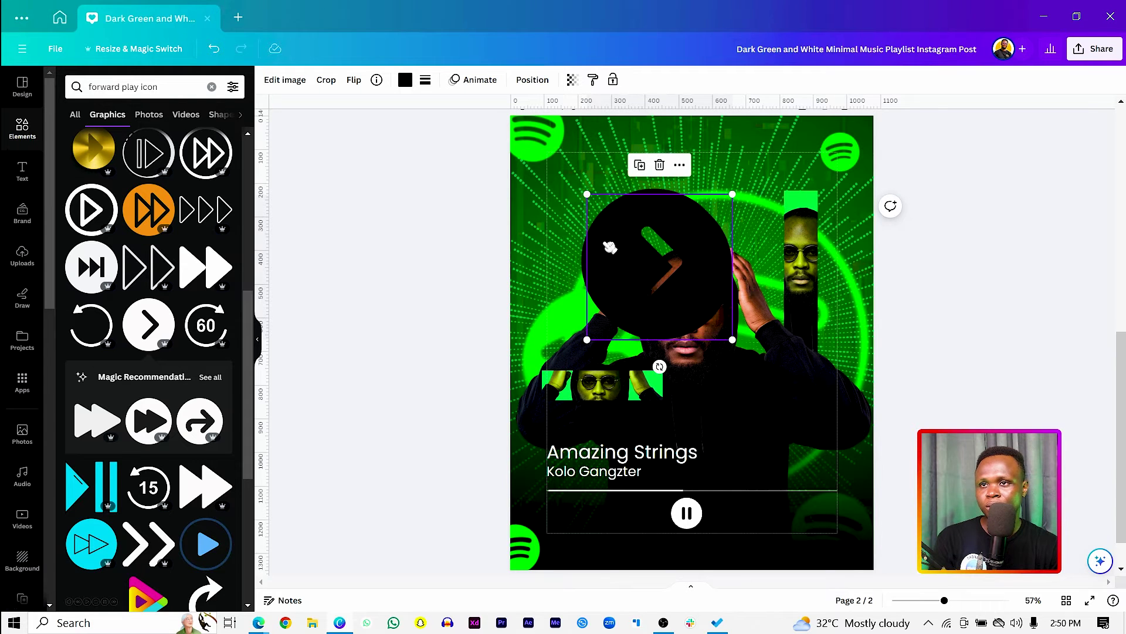
drag(600, 243, 716, 221)
Rotate the copied arrow icon by 180 degrees and lay it over the original icon
click(530, 81)
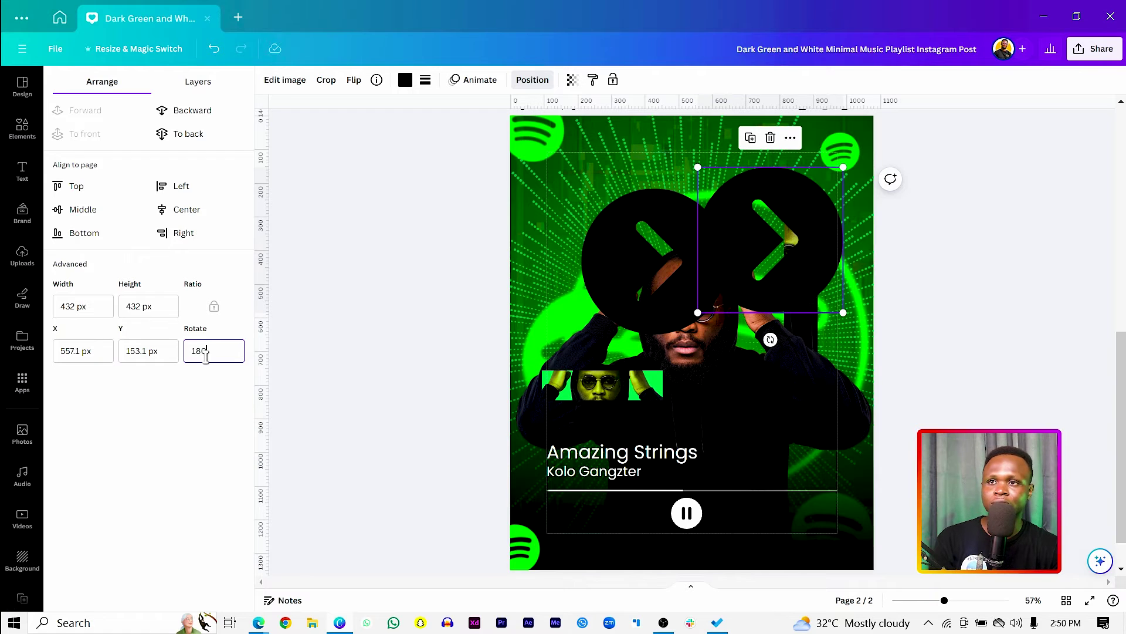
key(Return)
drag(719, 267, 645, 282)
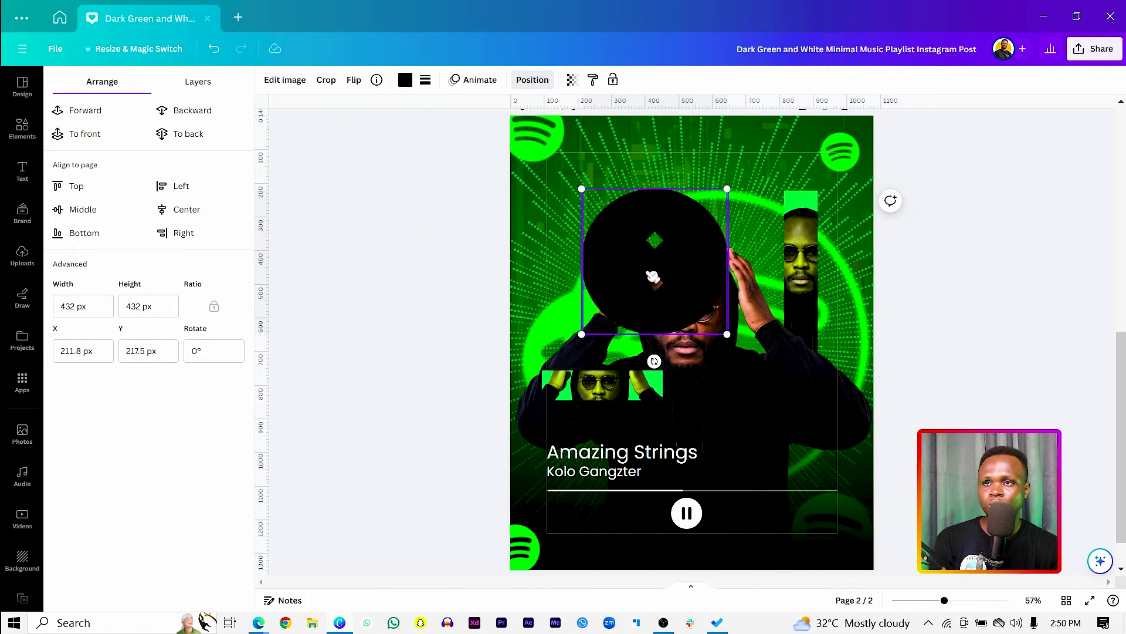
Shrink both arrow icons to slightly smaller than the pause button, move them down beside it and colour them white
shift+click(600, 203)
drag(581, 188, 723, 514)
click(404, 80)
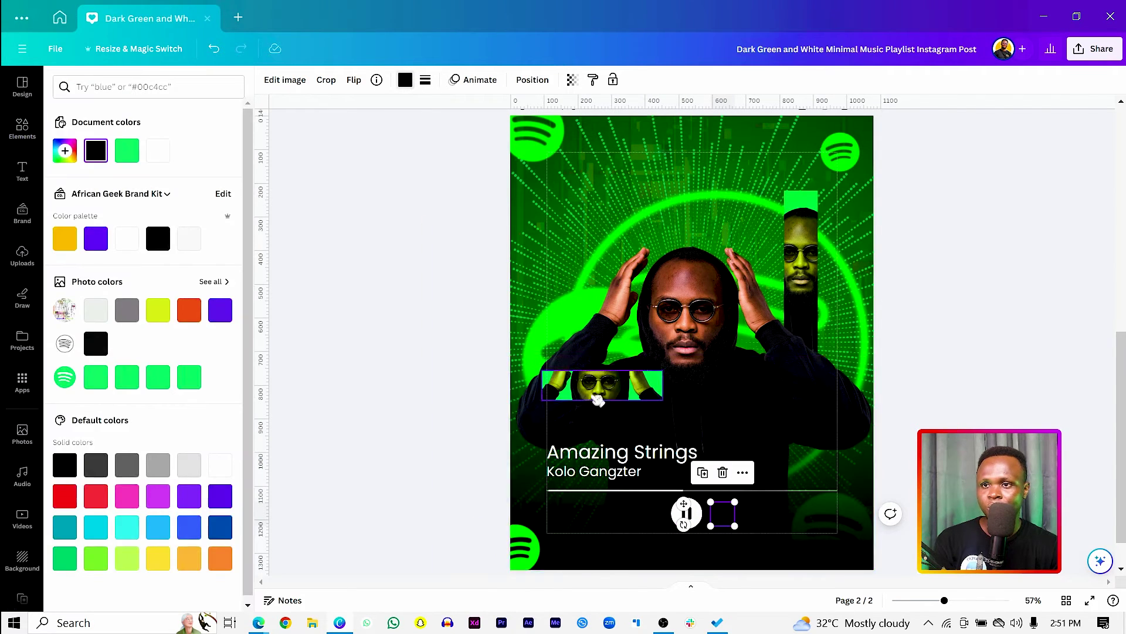
click(157, 151)
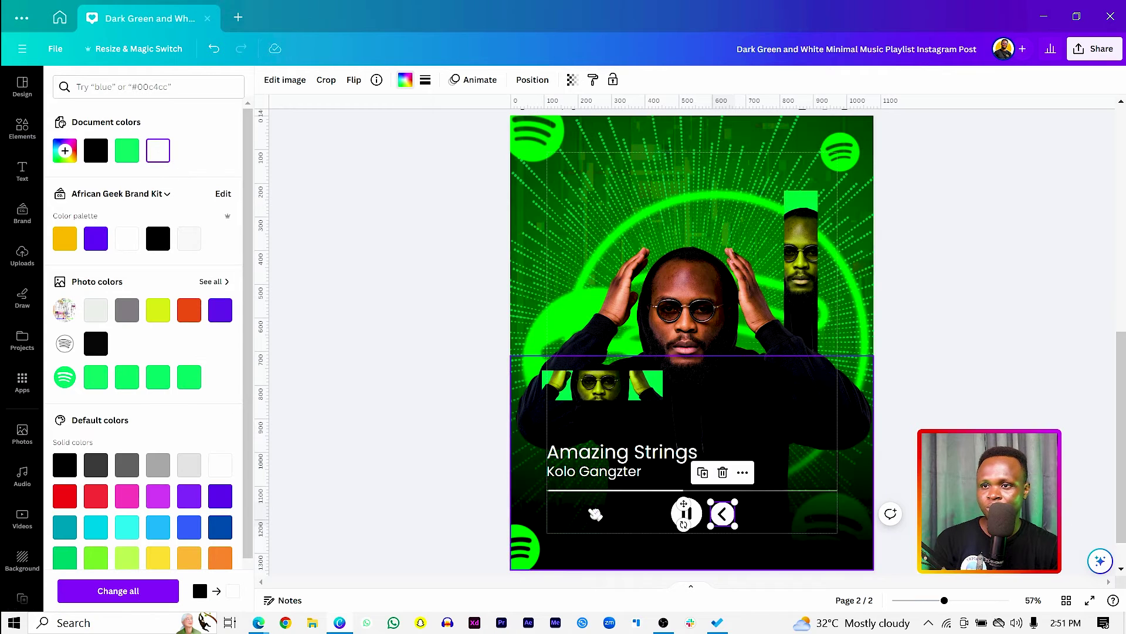
click(651, 514)
click(157, 150)
Position the back arrow just left and the forward arrow just right of the pause button, evenly spaced and level with it
mouse_move(637, 496)
mouse_down()
mouse_move(745, 532)
mouse_move(662, 514)
mouse_move(744, 514)
mouse_move(647, 514)
mouse_up()
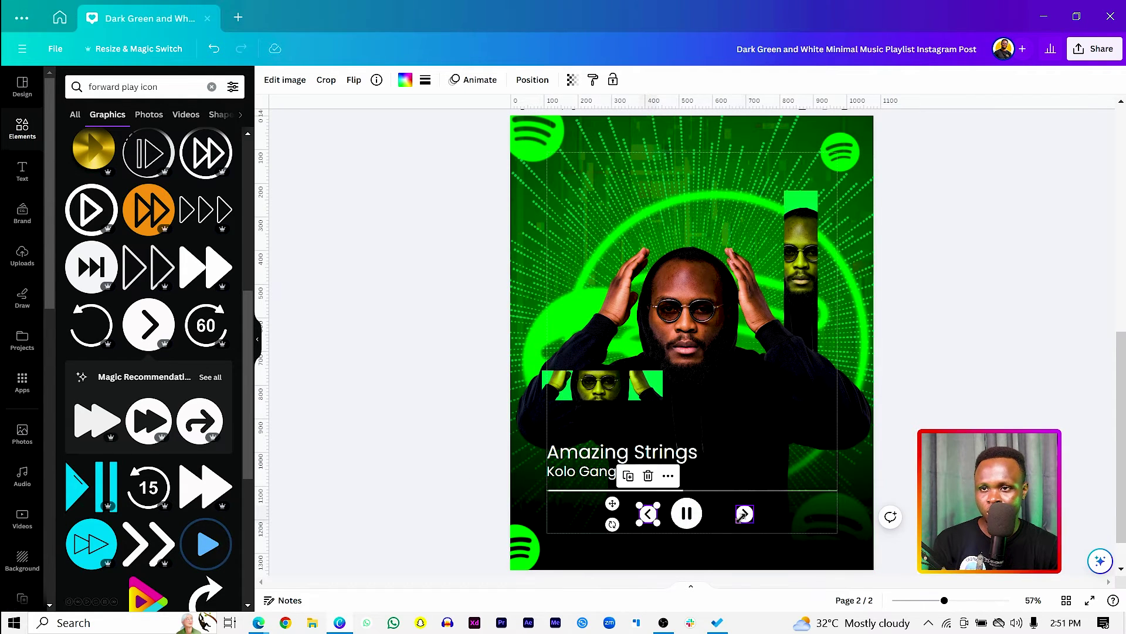
drag(740, 521, 721, 521)
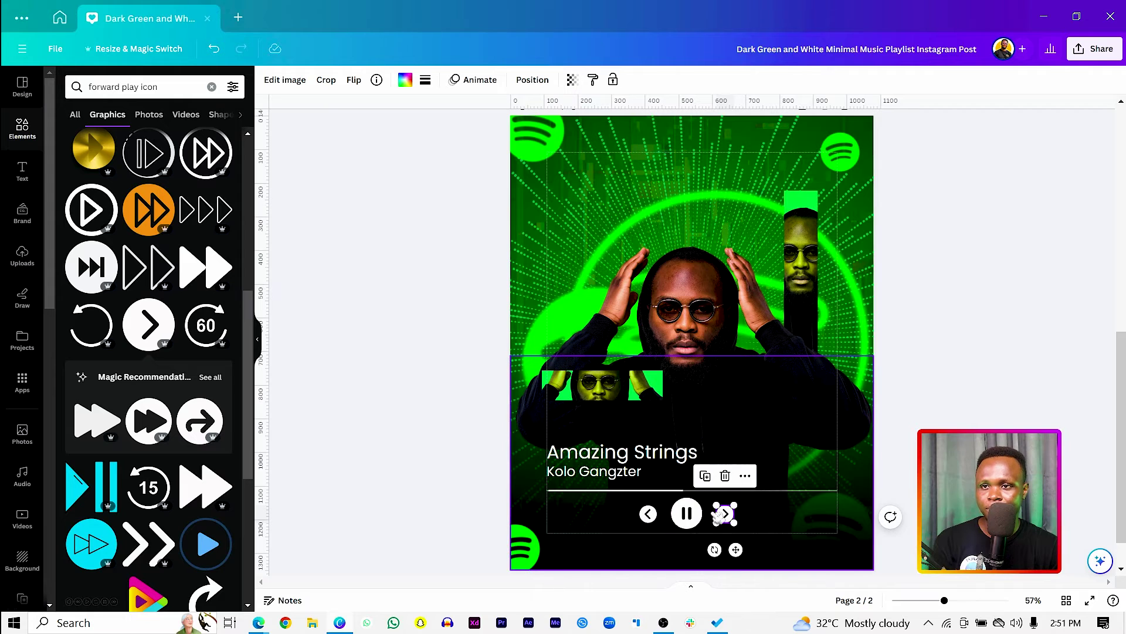
click(385, 455)
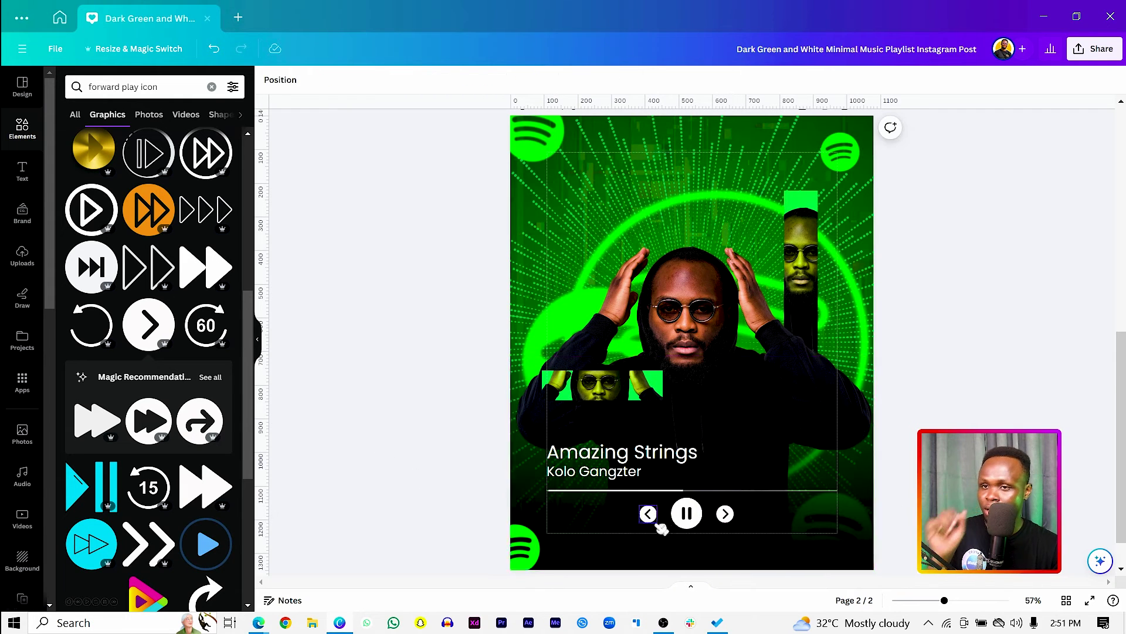
drag(649, 516, 655, 515)
drag(726, 514, 718, 514)
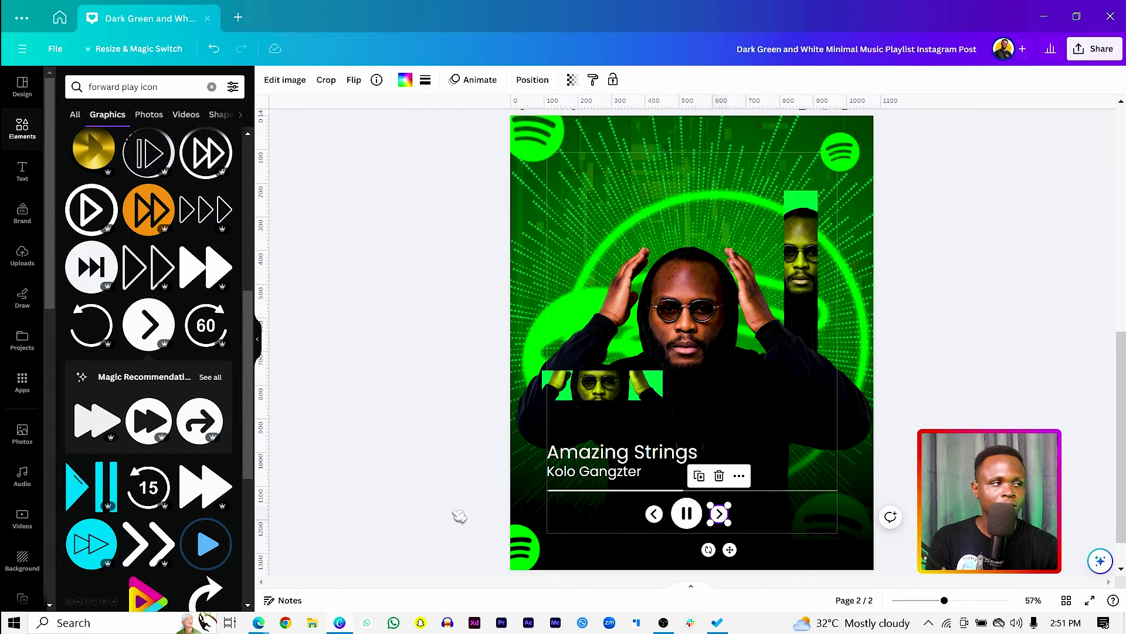
Change the graphics search to "shuffle play icon"
click(418, 469)
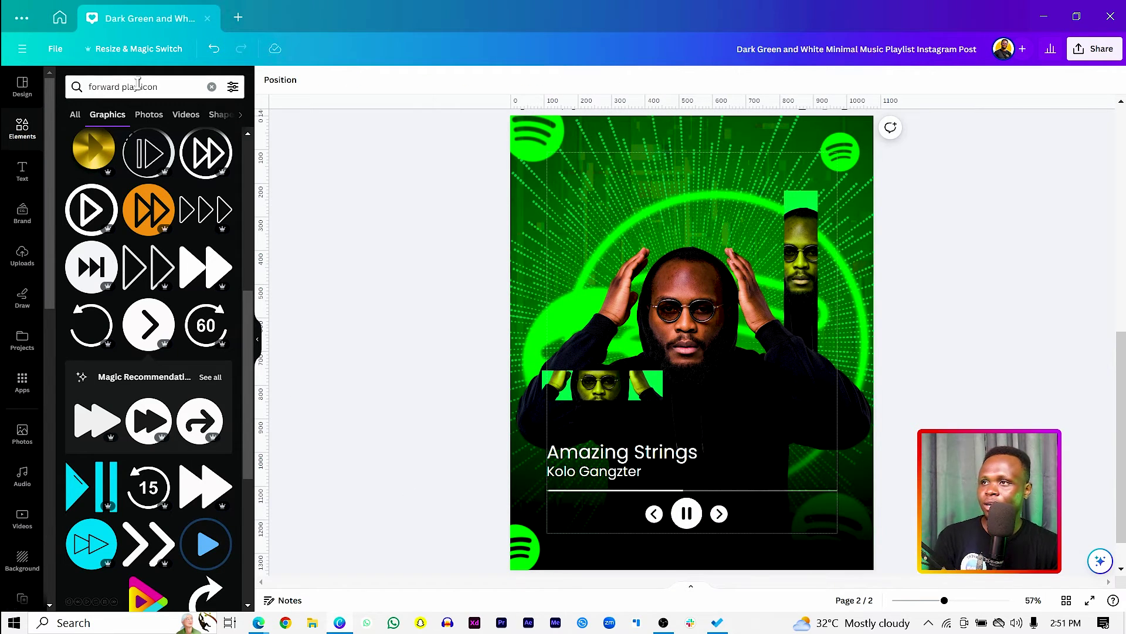
drag(120, 88, 69, 91)
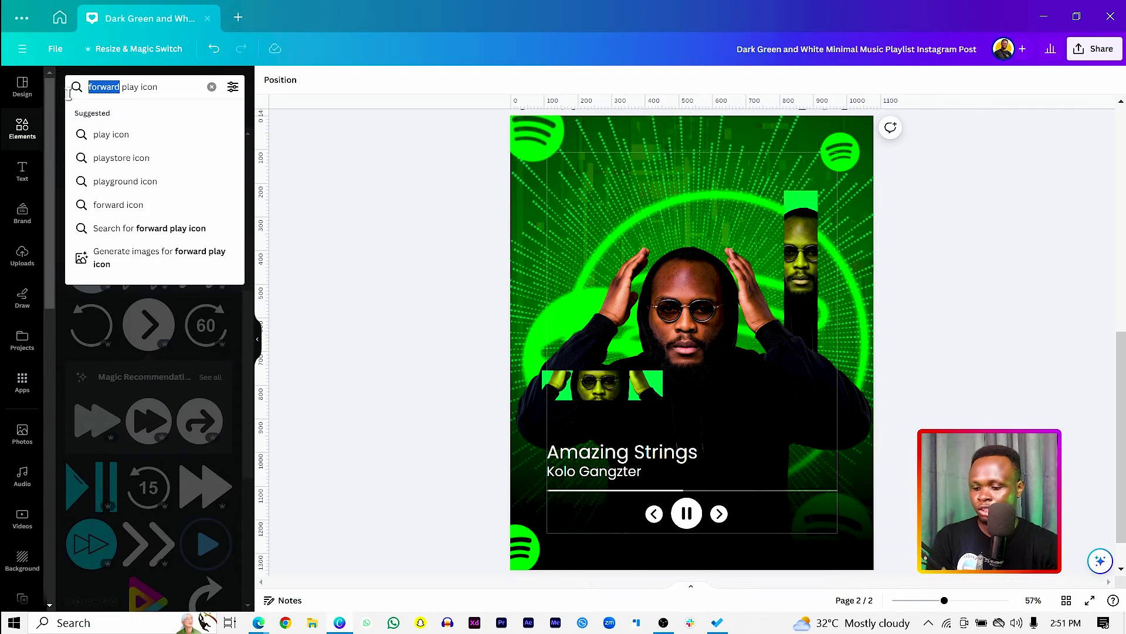
text(shuffle)
key(Return)
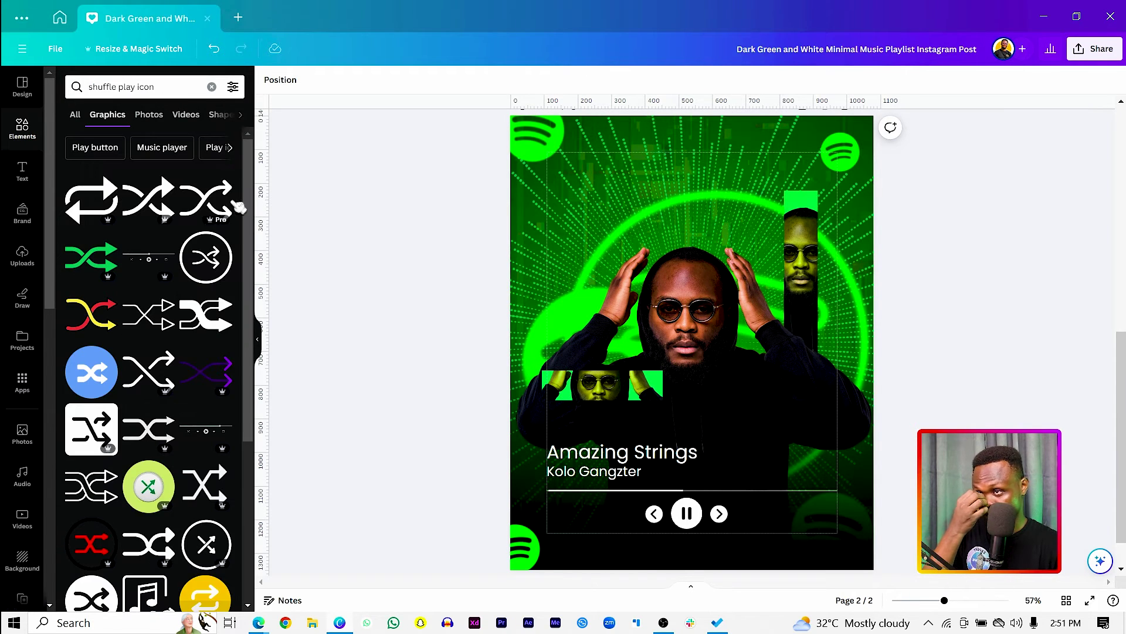
Add the rounded crossing-arrows shuffle icon, colour it white and shrink it into place under the progress bar's left end
click(206, 188)
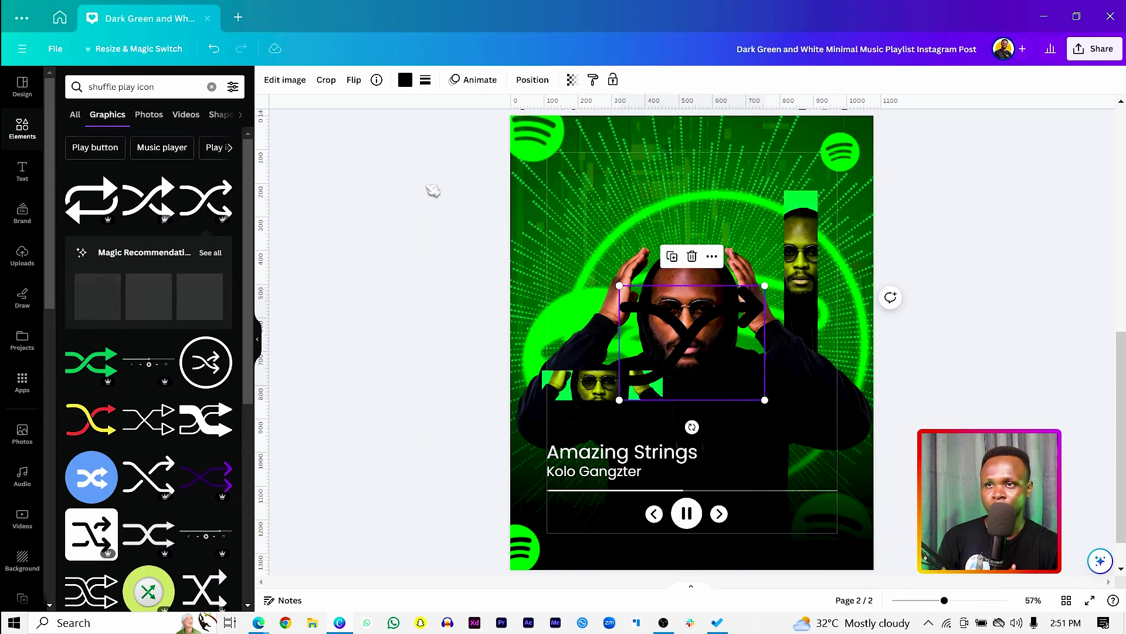
click(405, 80)
click(157, 150)
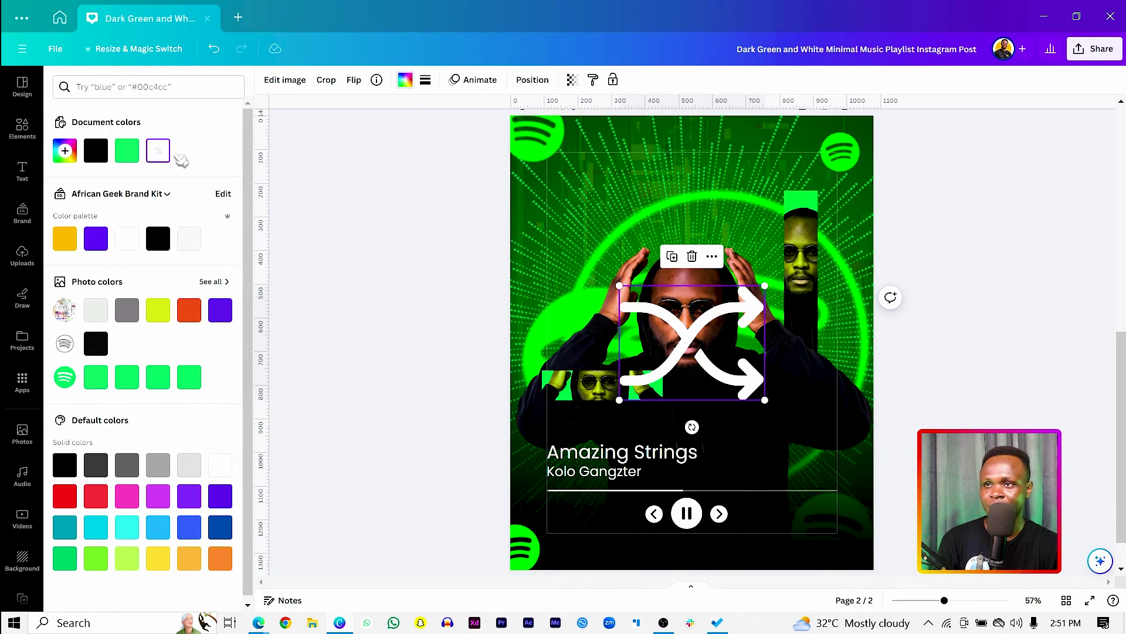
drag(765, 285, 569, 507)
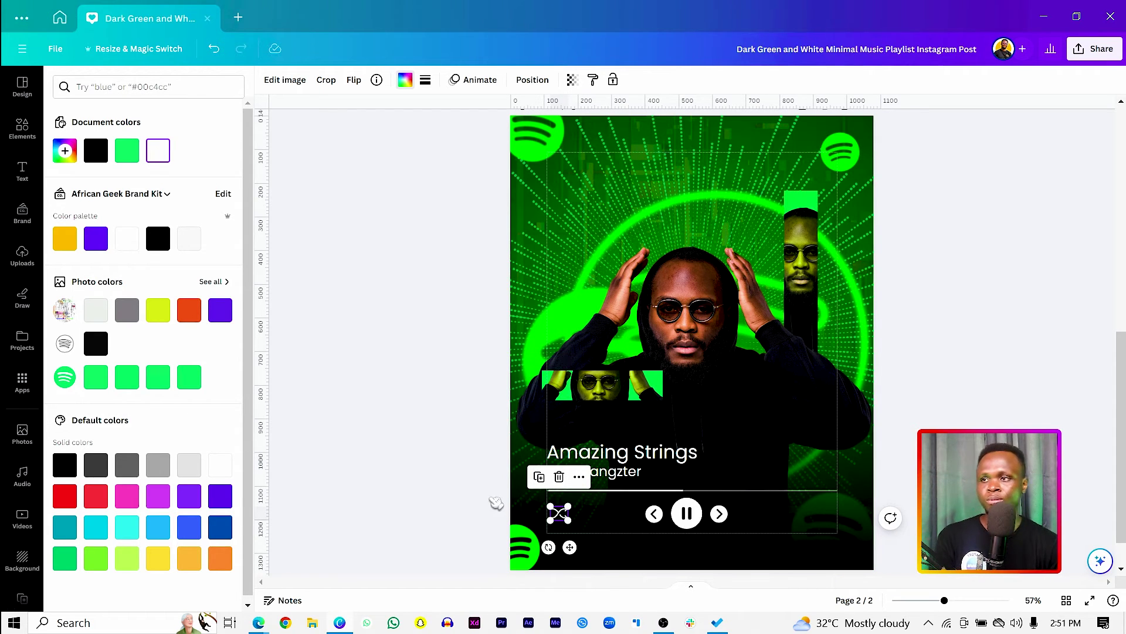
Search the elements for "repeat play icon" and add the circular two-arrow repeat graphic to the poster
click(22, 131)
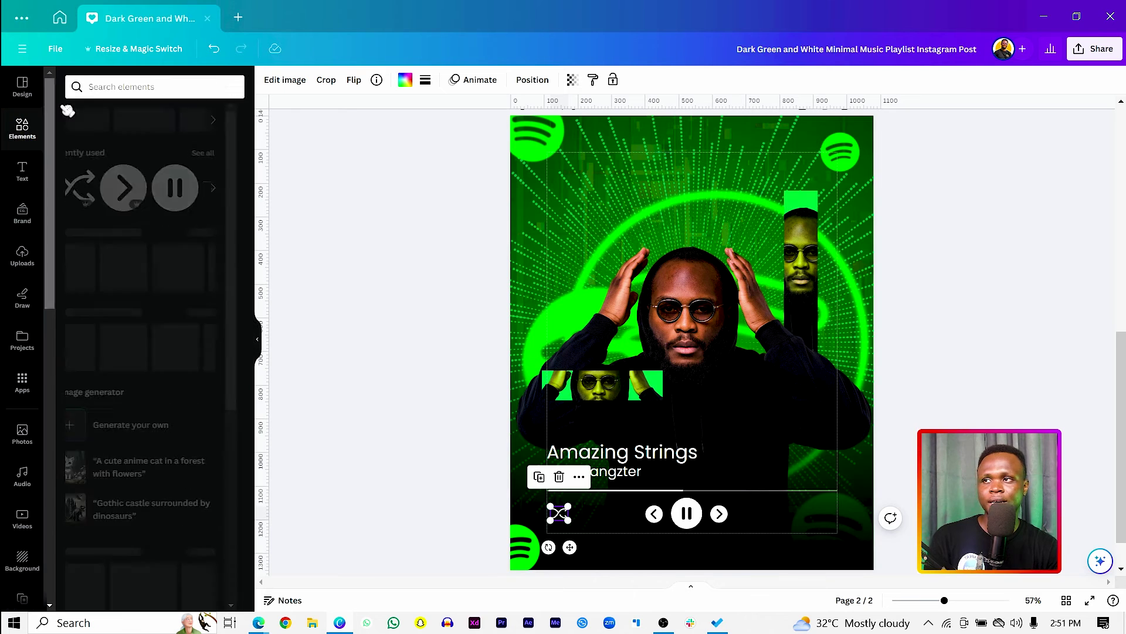
click(122, 86)
text(repea)
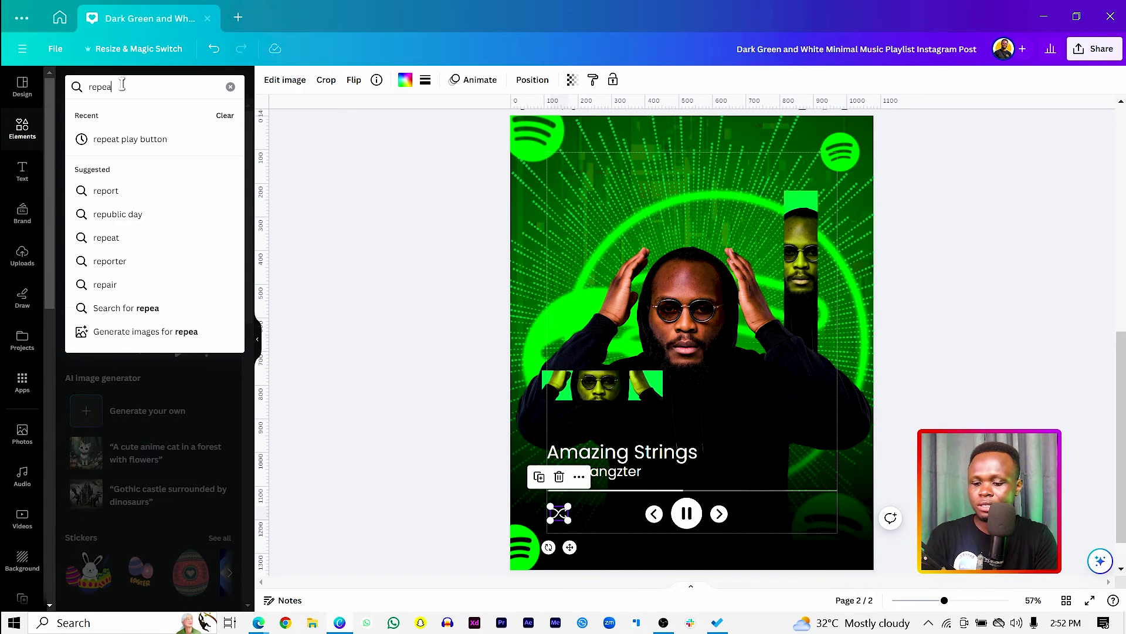
text(t play icon)
key(Return)
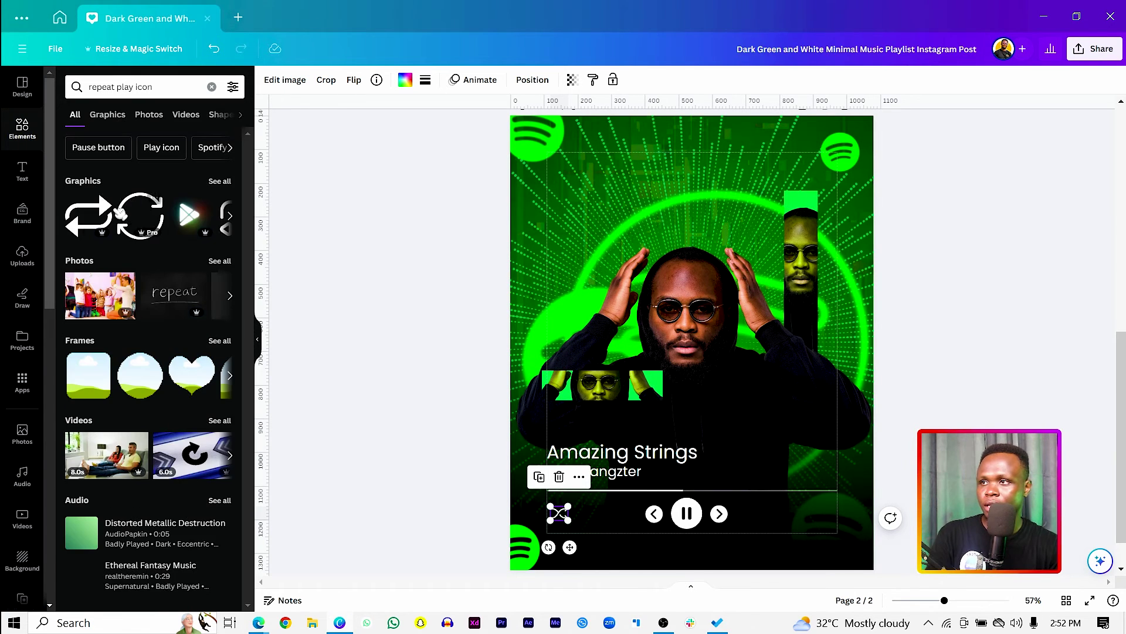
click(692, 343)
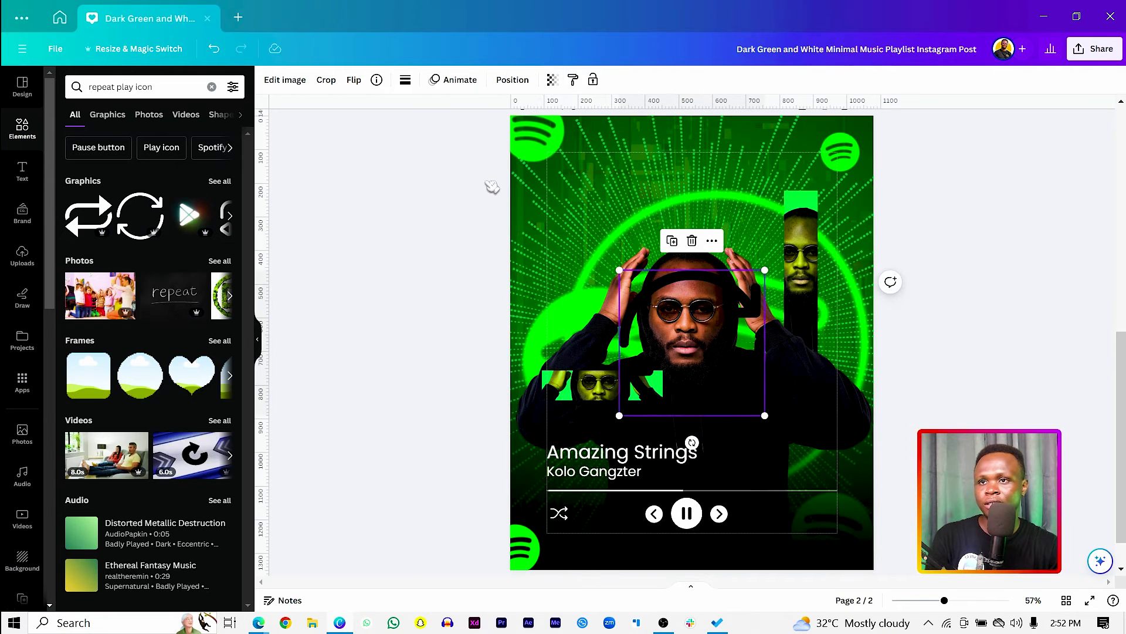
Colour the circular repeat icon white and shrink it into place under the progress bar's right end, level with the other playback icons
click(405, 80)
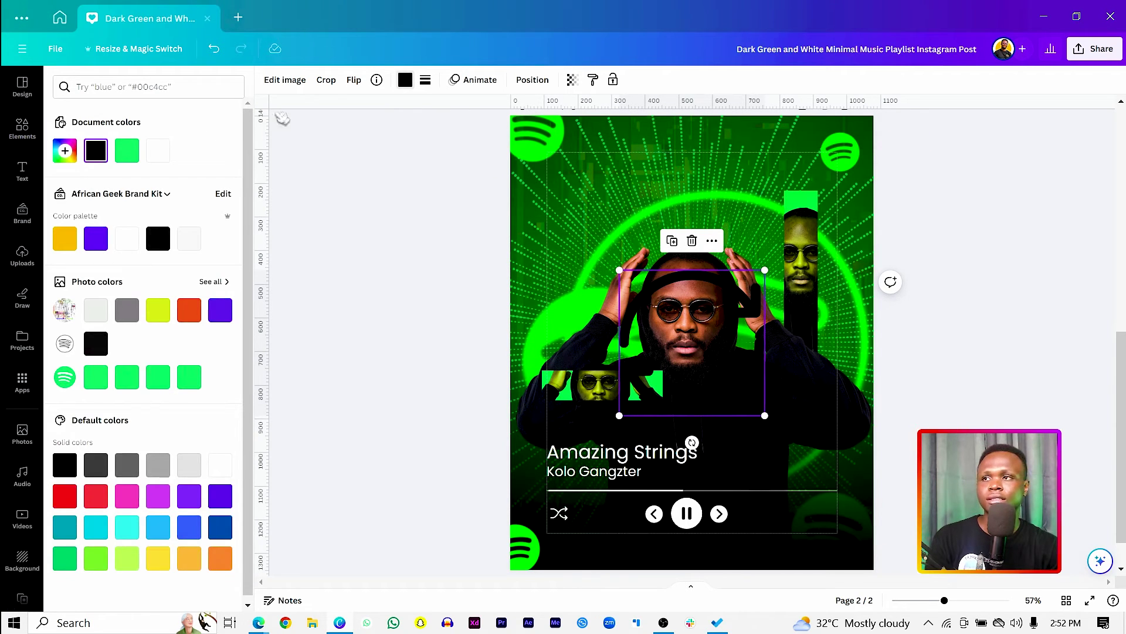
click(159, 153)
drag(616, 269, 745, 396)
drag(766, 442, 817, 520)
click(303, 504)
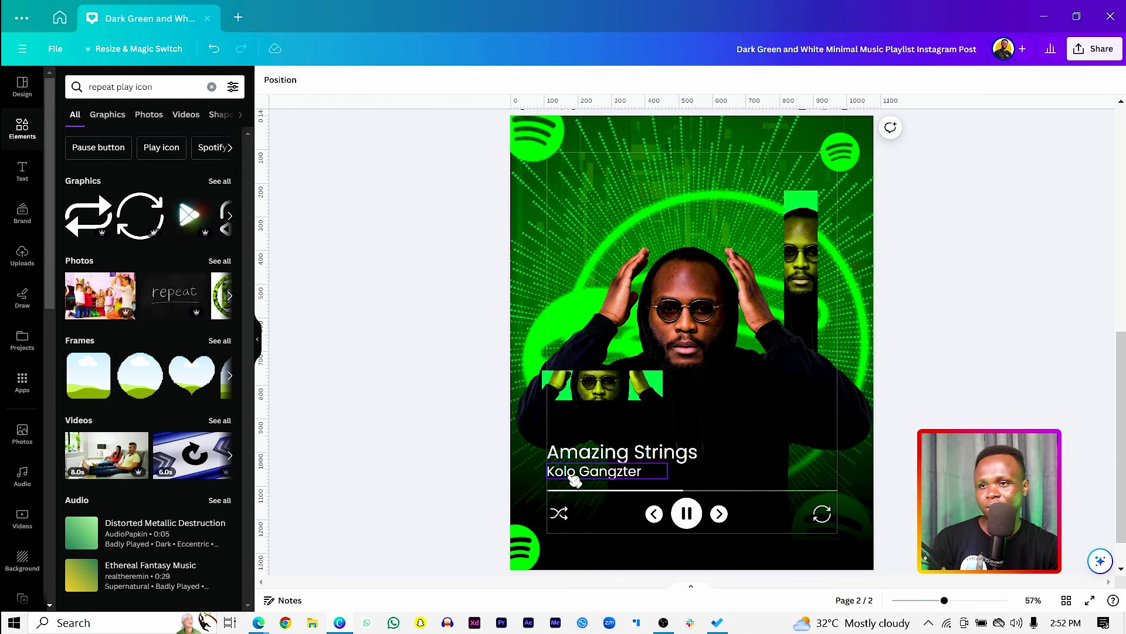
Select the playback icons, progress bar, song title and artist name together and shift them up slightly, keeping their left alignment
click(560, 514)
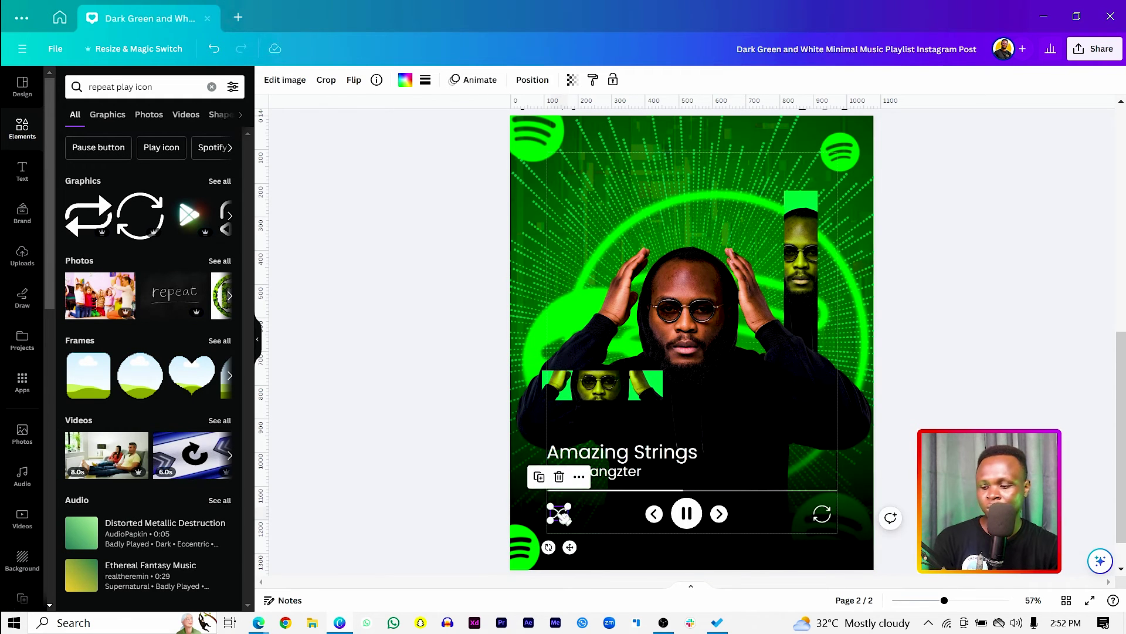
shift+click(654, 514)
shift+click(686, 514)
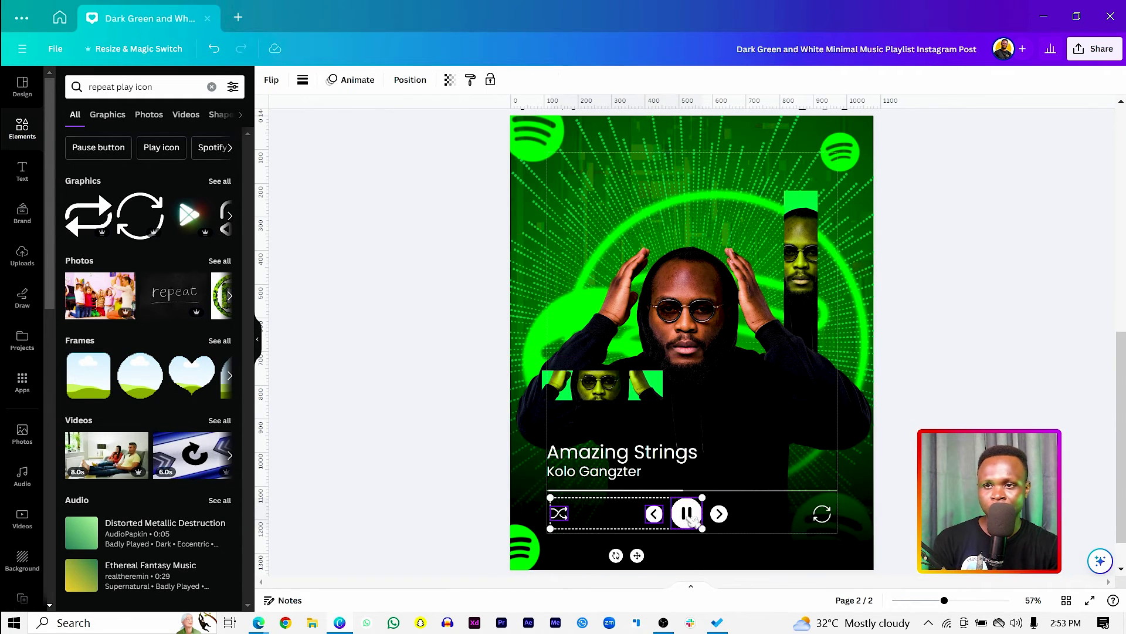
shift+click(719, 514)
shift+click(818, 519)
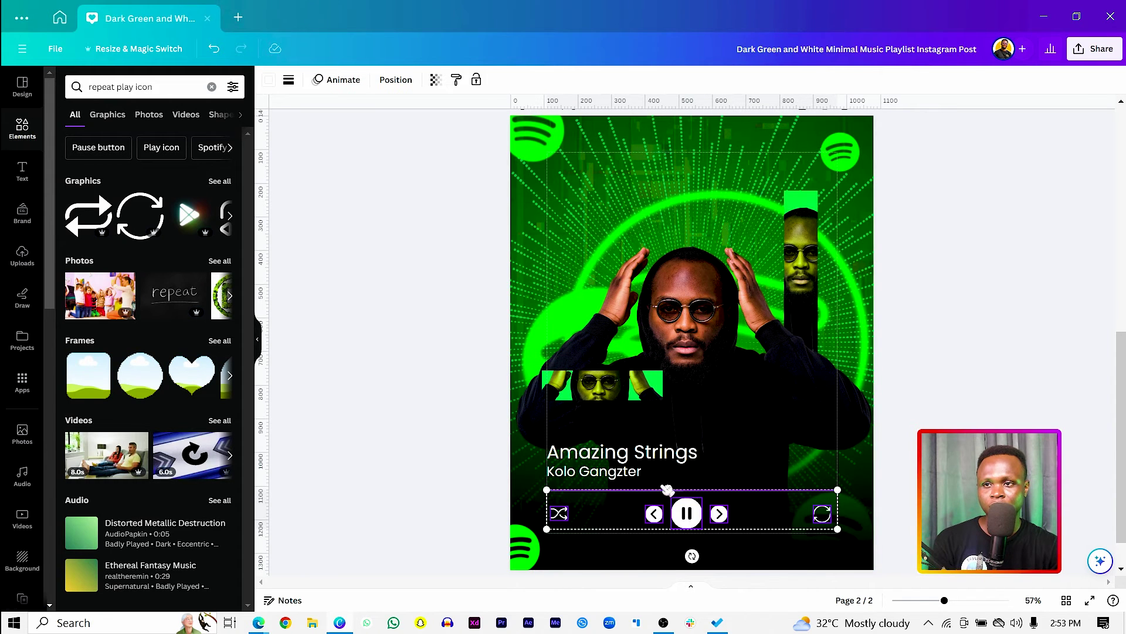
shift+click(594, 471)
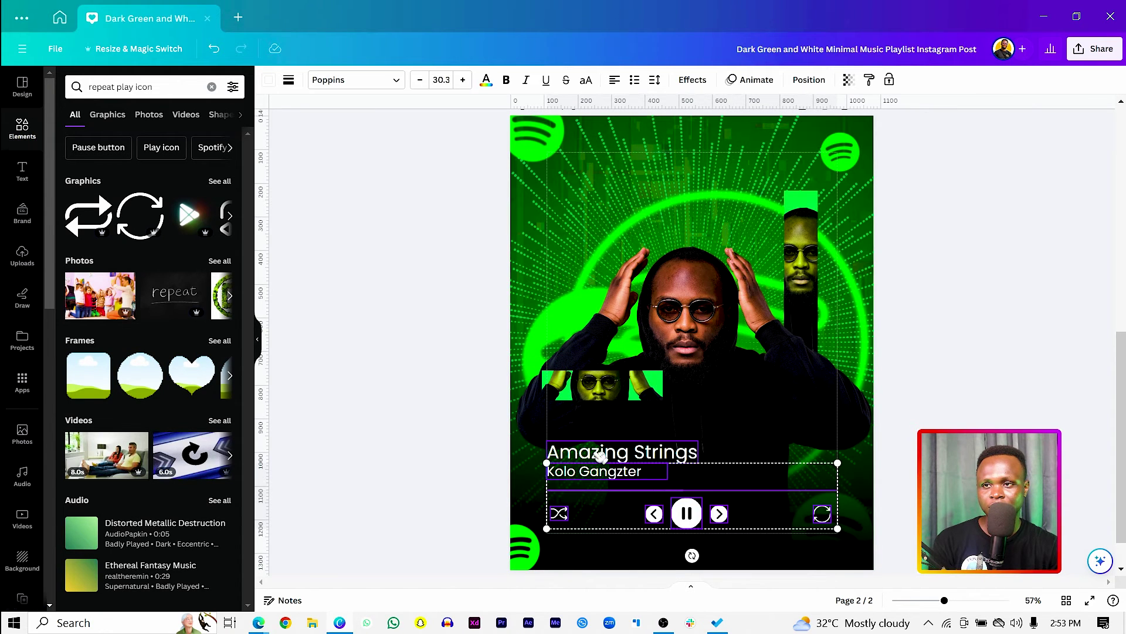
shift+click(595, 460)
drag(595, 461, 595, 435)
click(427, 449)
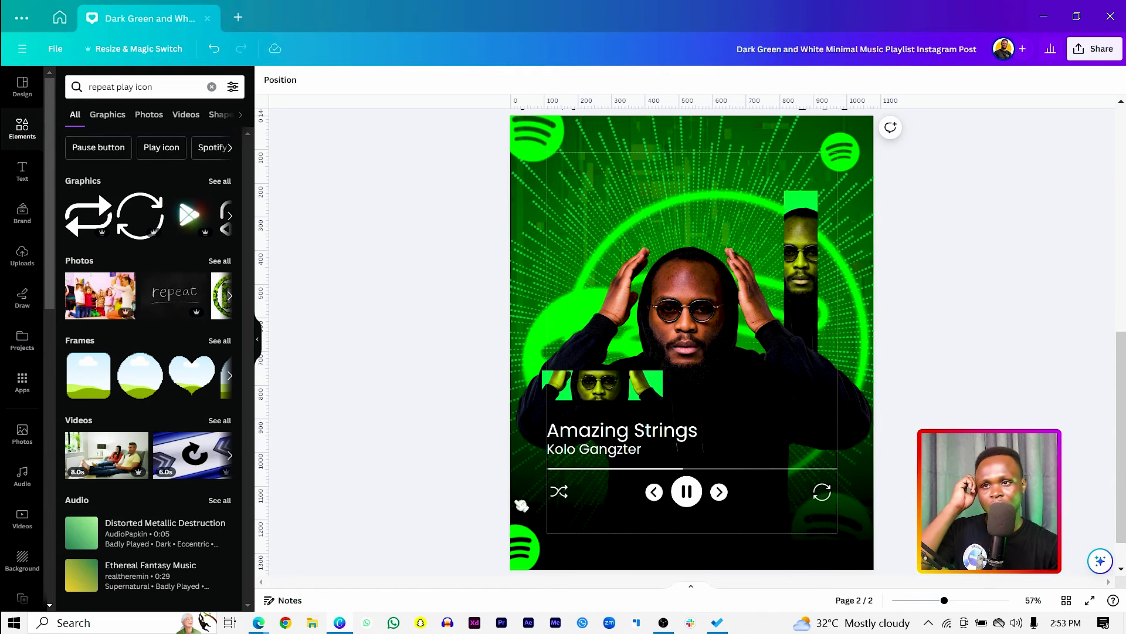
click(845, 553)
drag(684, 358, 683, 332)
click(427, 420)
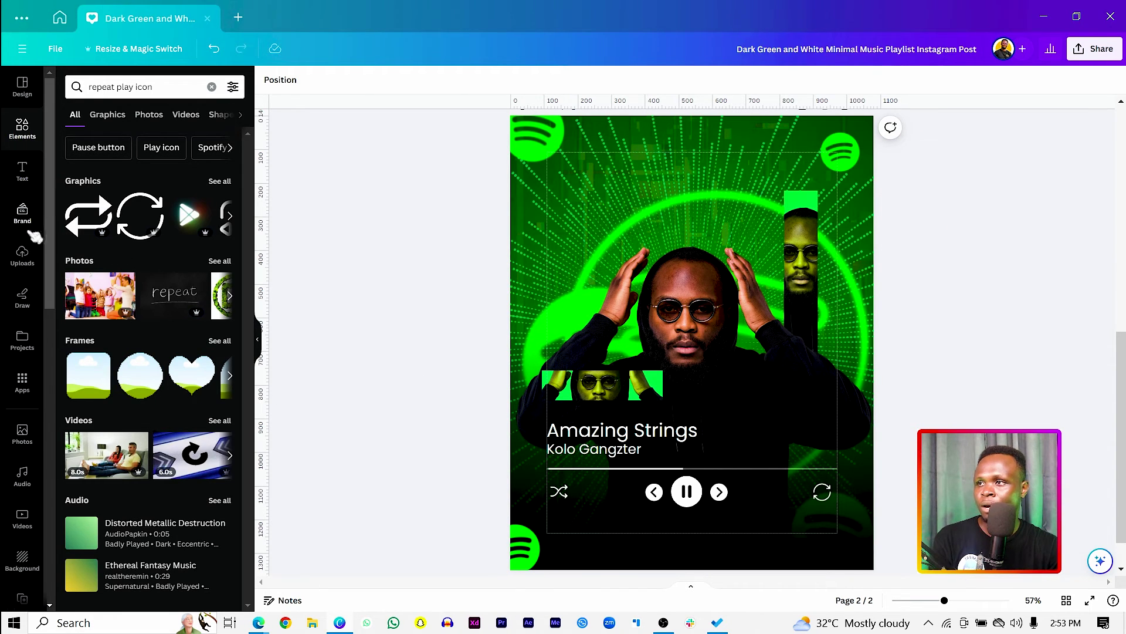
Add an upright Spotify logo near the bottom of the poster, over the playback controls
click(22, 253)
drag(157, 216, 514, 548)
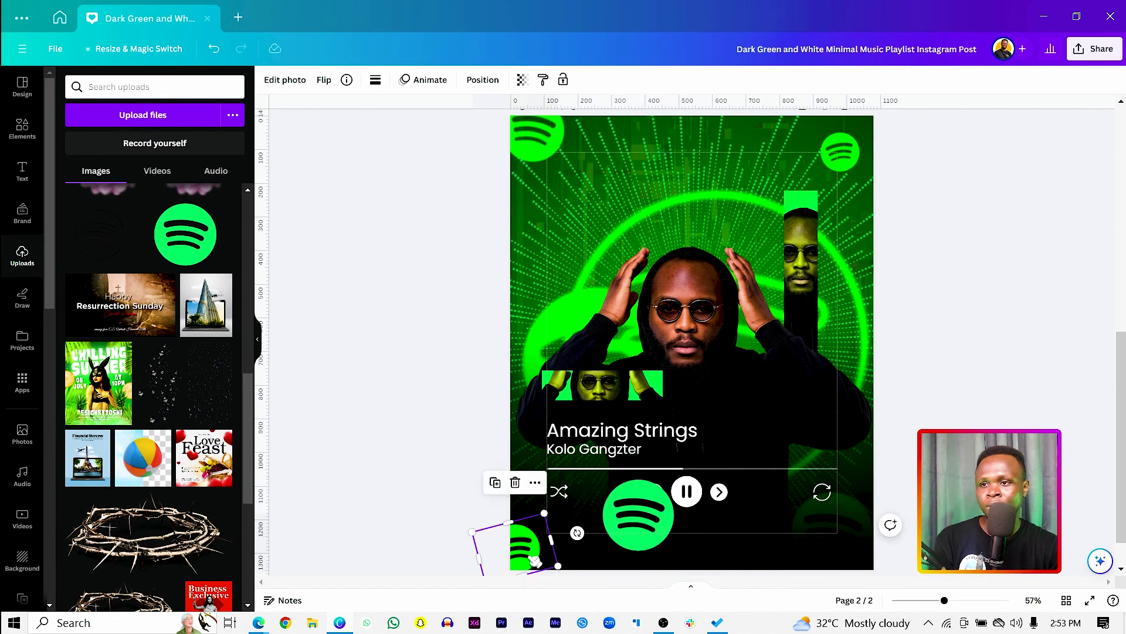
right_click(528, 546)
click(646, 525)
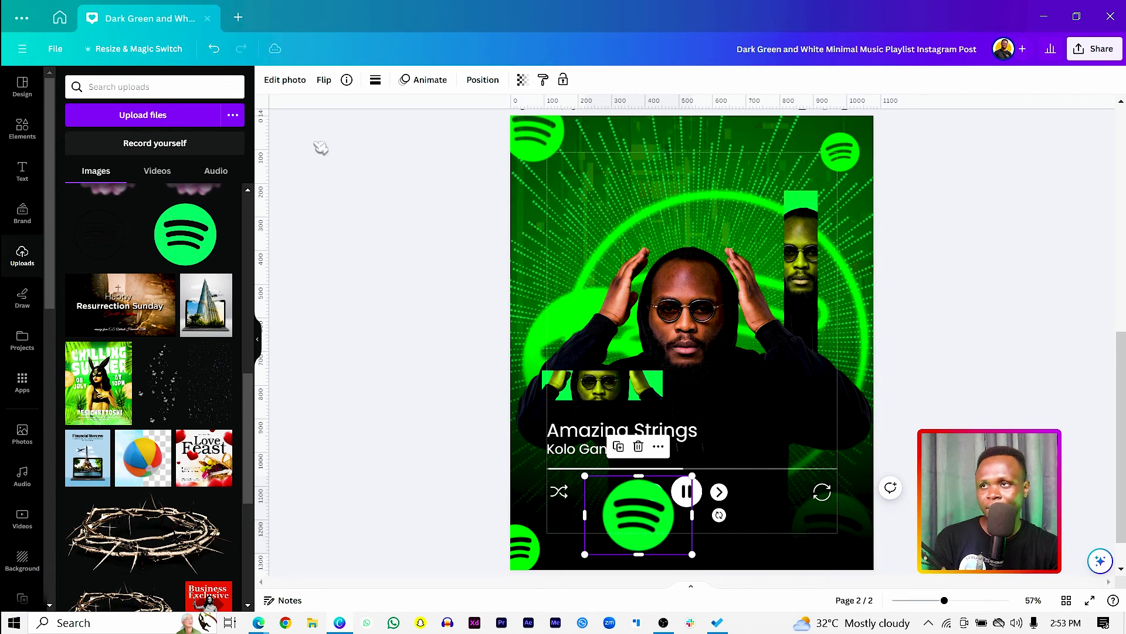
Remove the blur from the upright Spotify logo and shrink it into place below the shuffle icon
click(283, 80)
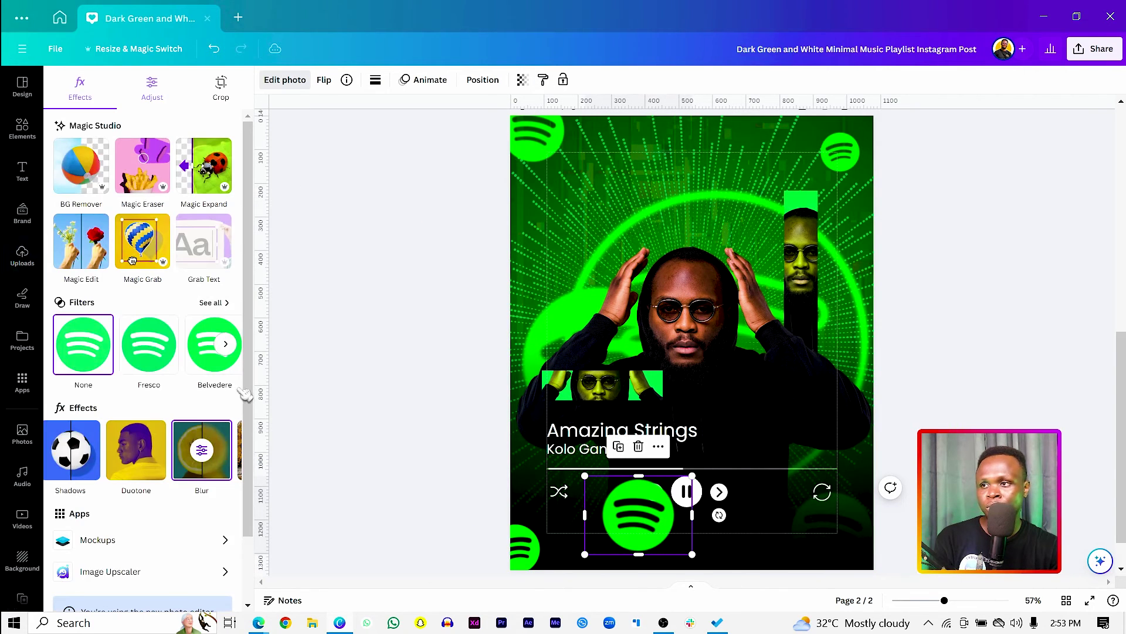
click(202, 450)
click(159, 591)
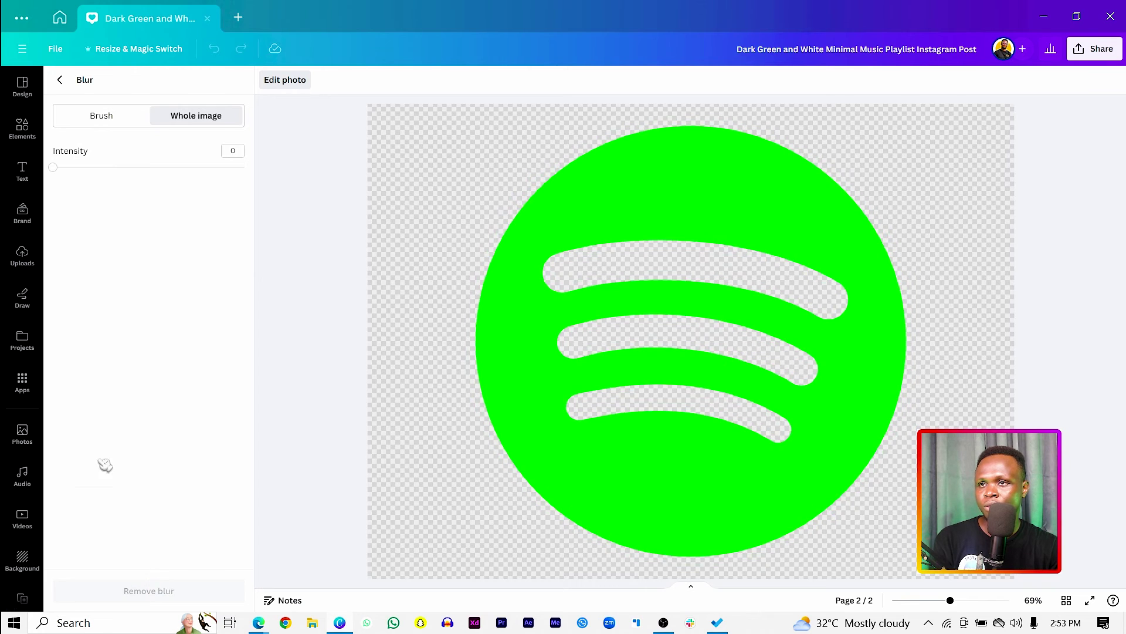
click(63, 81)
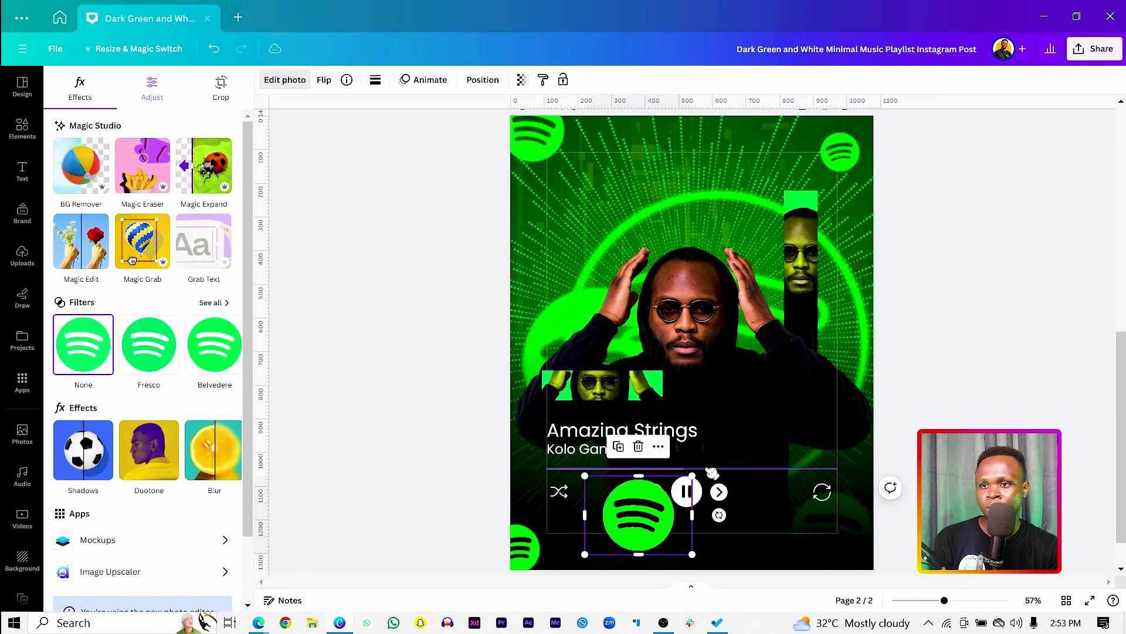
drag(693, 476, 826, 525)
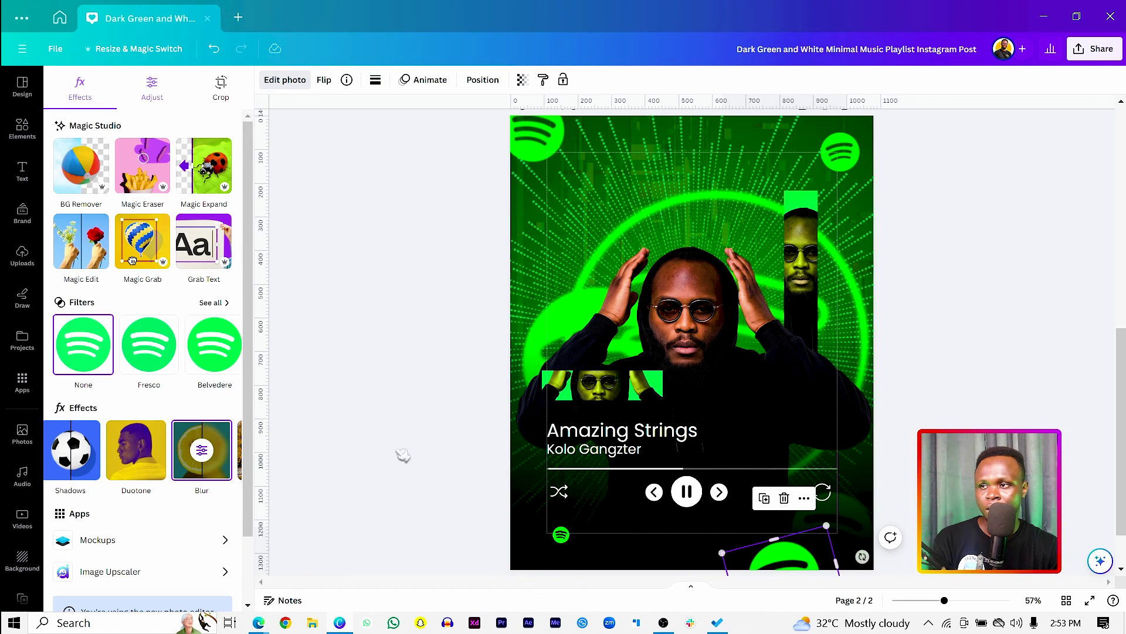
Set the tilted Spotify logo's whole-image blur intensity to 75 and move it partly off the poster's right edge, beside the artist's shoulder
click(204, 458)
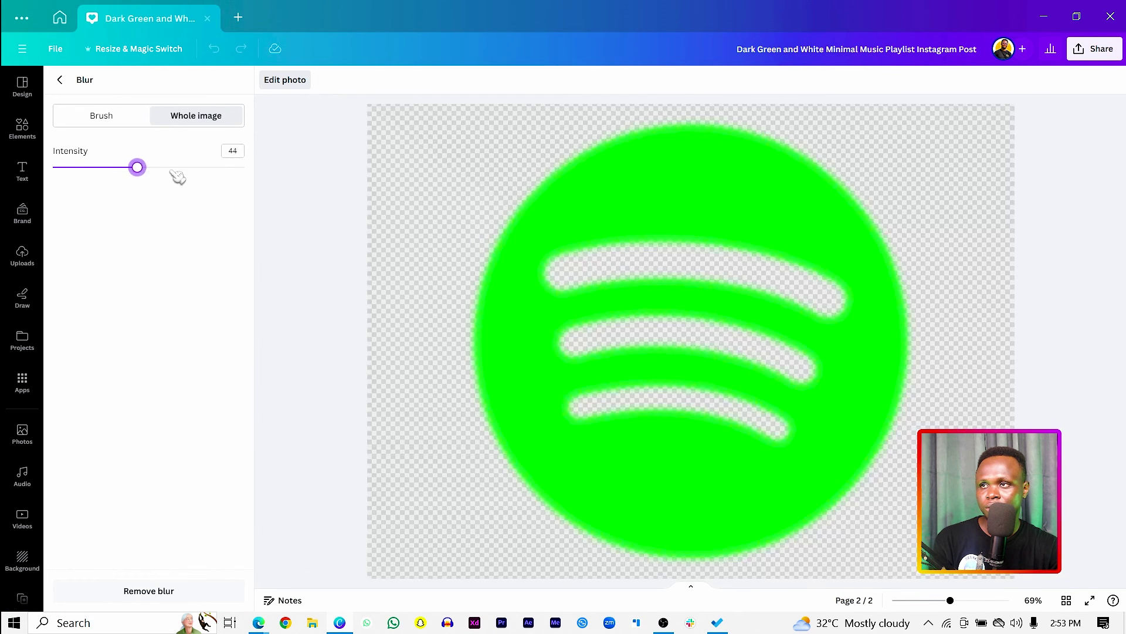
drag(178, 176, 197, 170)
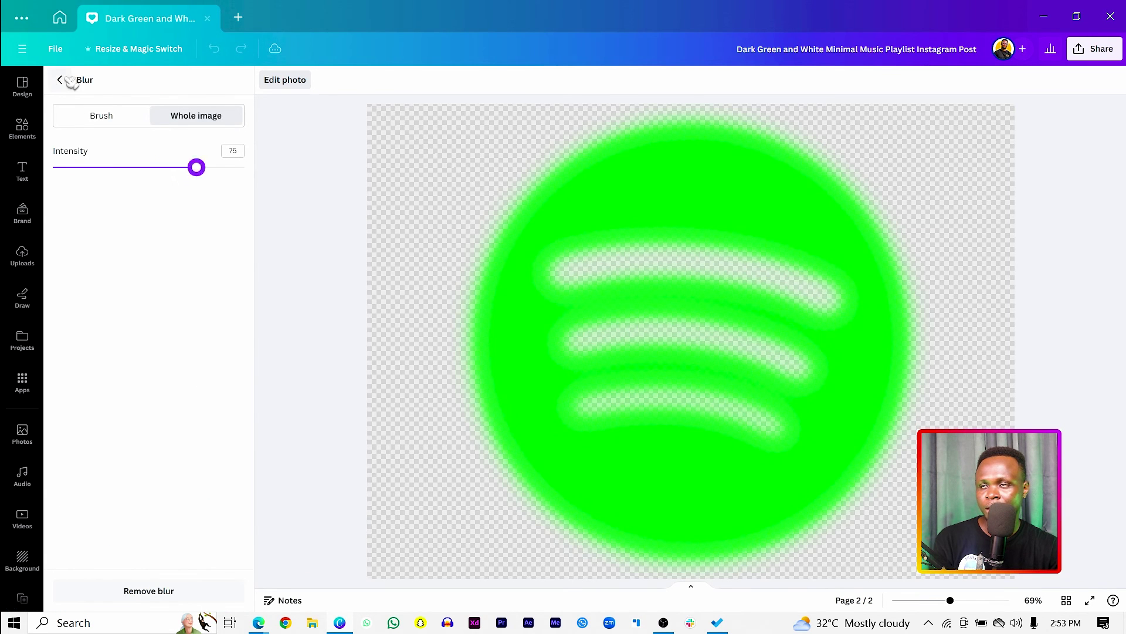
click(64, 80)
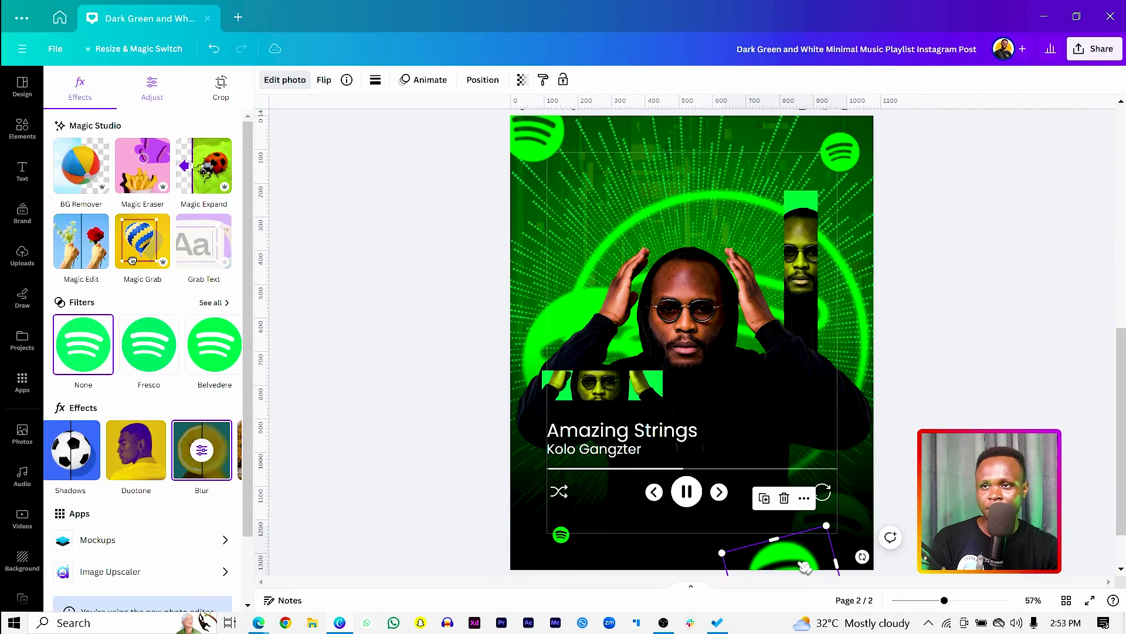
drag(801, 561, 880, 351)
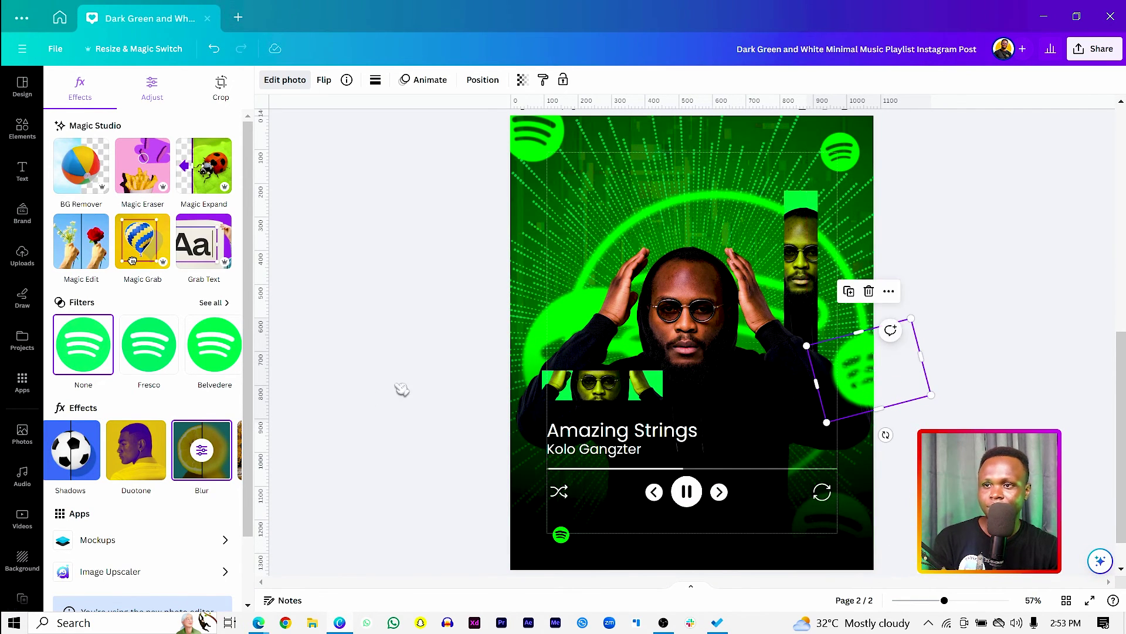
Place a copy of the artist name text beside the small Spotify logo and change its wording to "Spotify"
click(585, 451)
drag(586, 452, 604, 534)
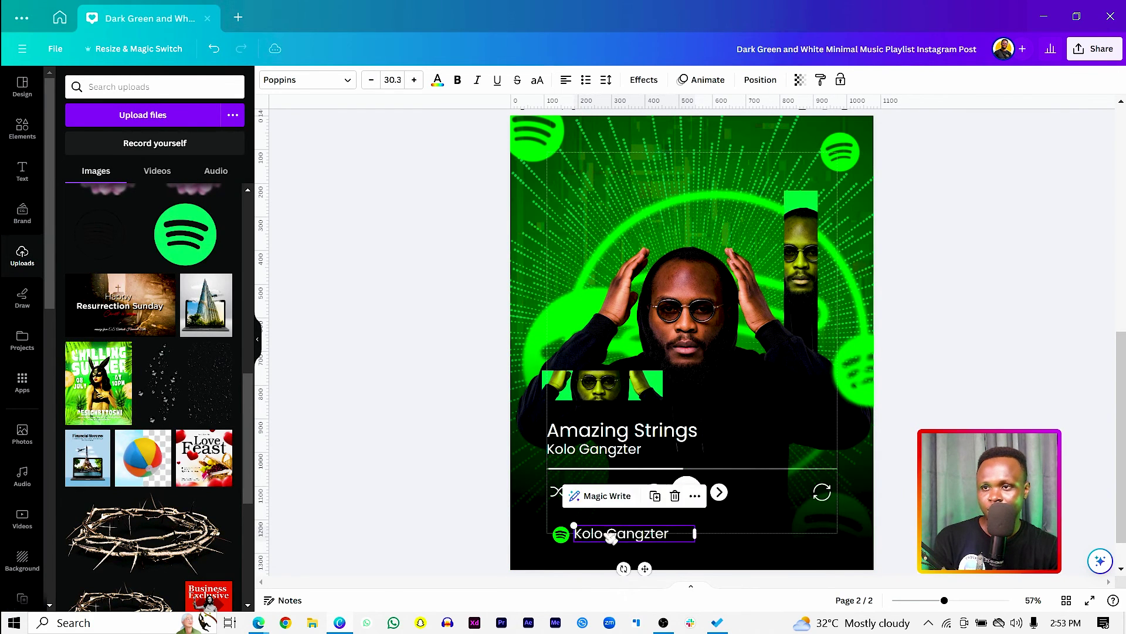
double_click(605, 533)
text(Spotify)
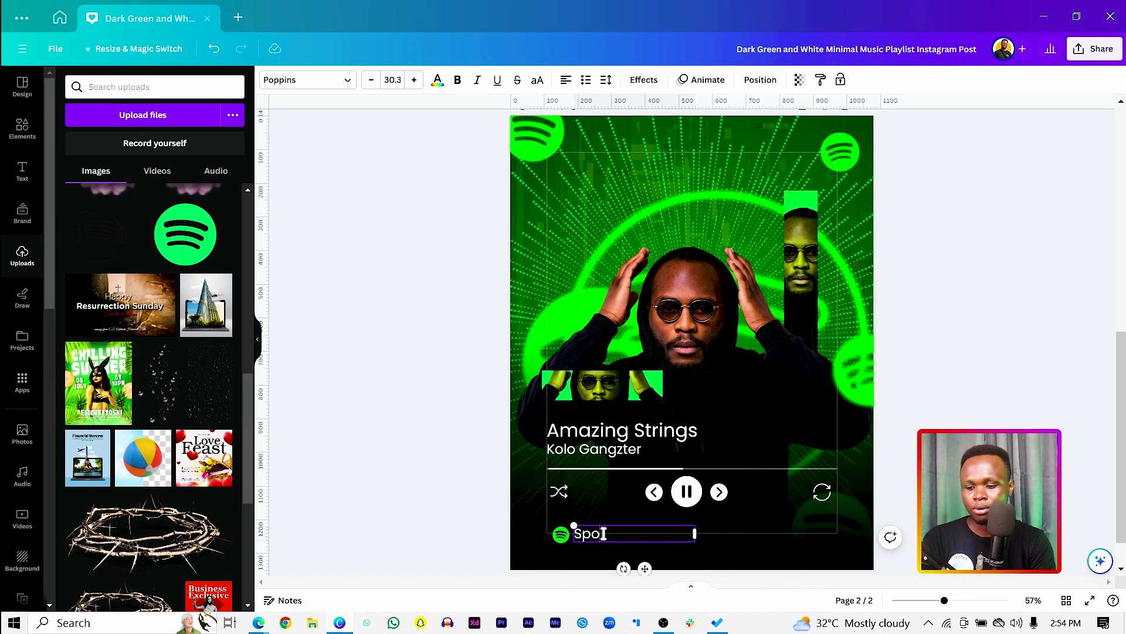
Reduce the "Spotify" text to size 24.3 and colour it with the document's green
double_click(646, 524)
click(372, 79)
click(372, 80)
click(372, 79)
click(372, 79)
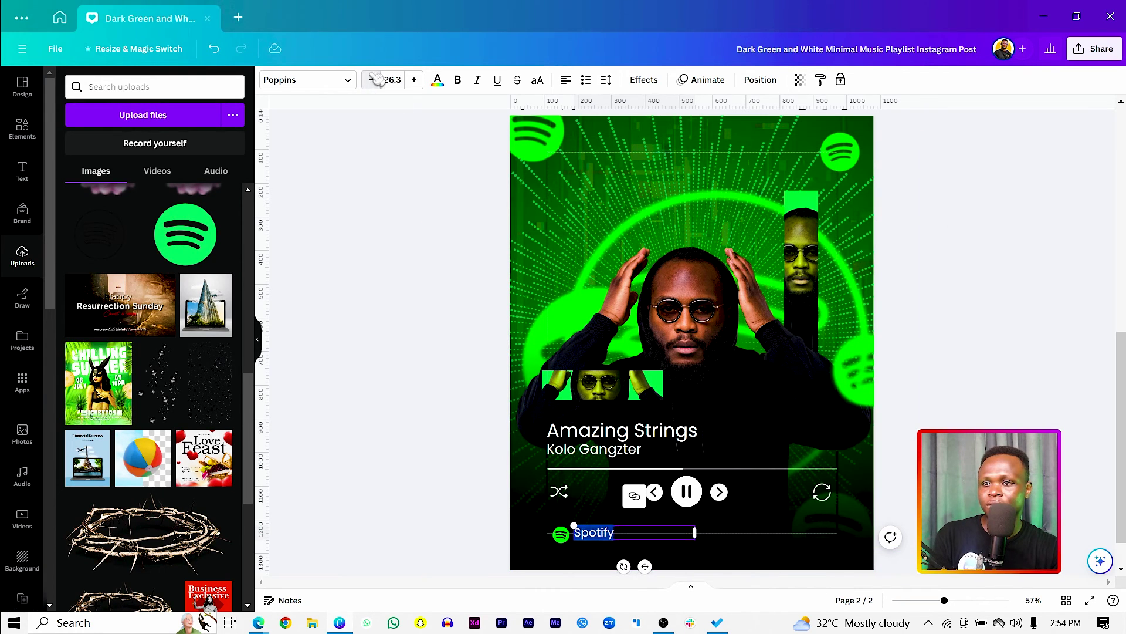
click(372, 79)
click(372, 79)
click(435, 80)
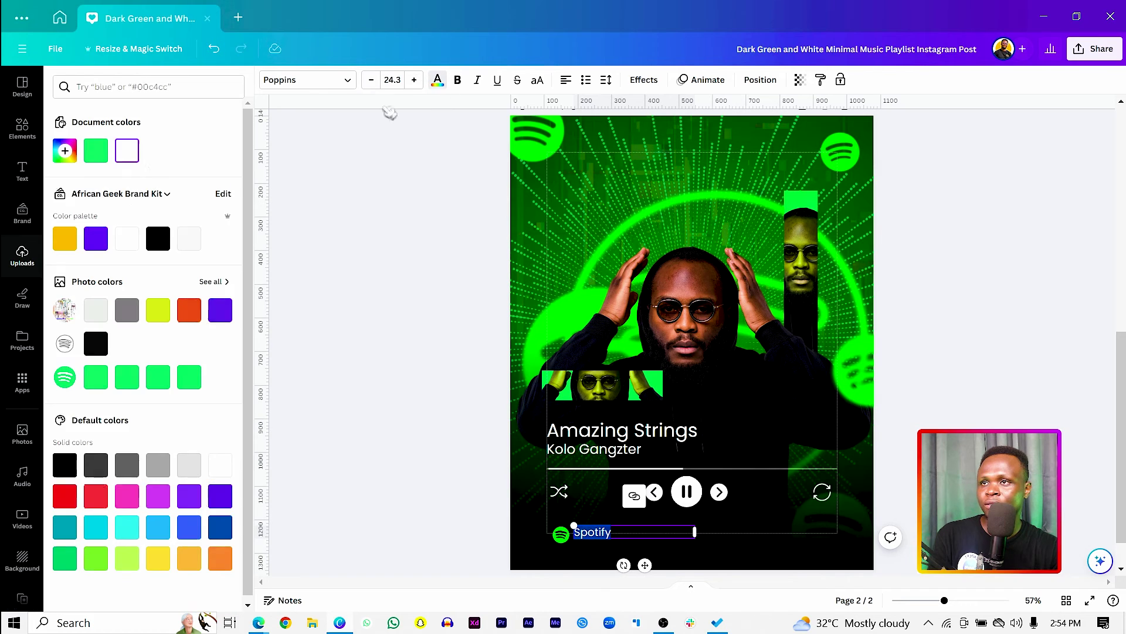
click(96, 151)
click(436, 524)
Fit the green "Spotify" text closely beside the small logo and align the pair with the left margin below the shuffle icon
click(593, 532)
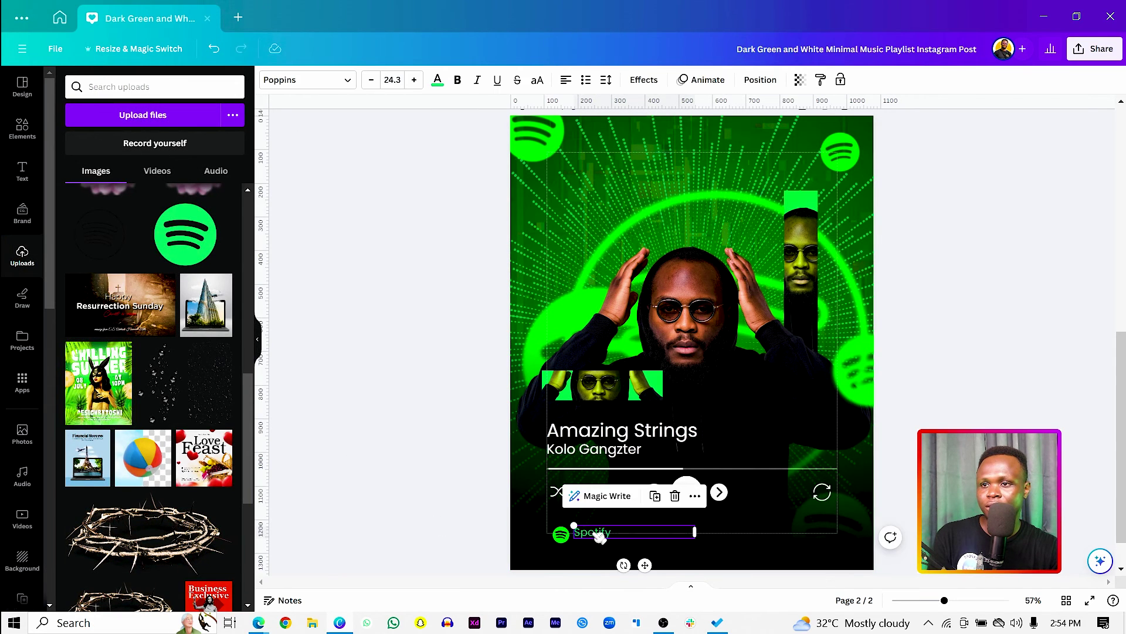
drag(592, 532, 561, 532)
shift+click(561, 534)
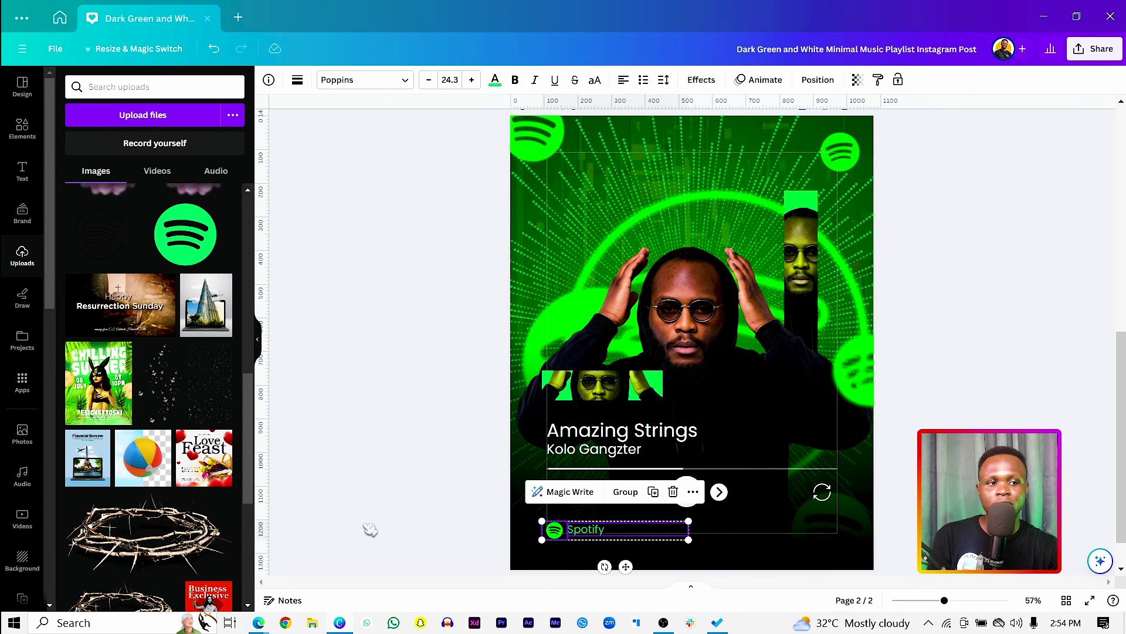
click(355, 427)
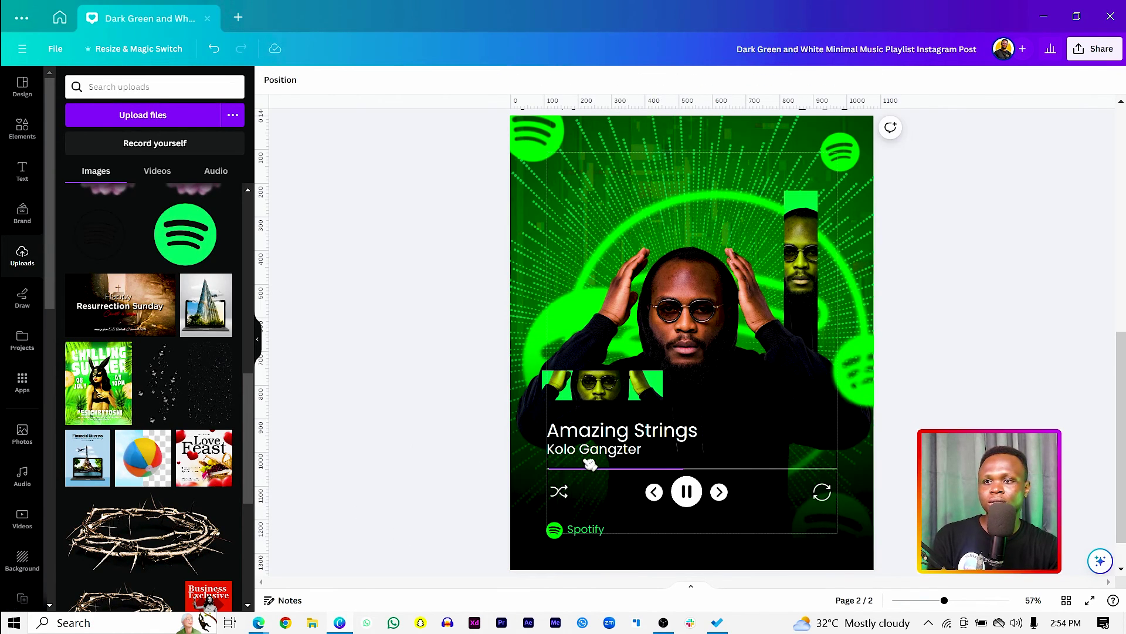
Copy the artist name text to the upper left of the poster and narrow its box so it wraps onto two lines
click(592, 452)
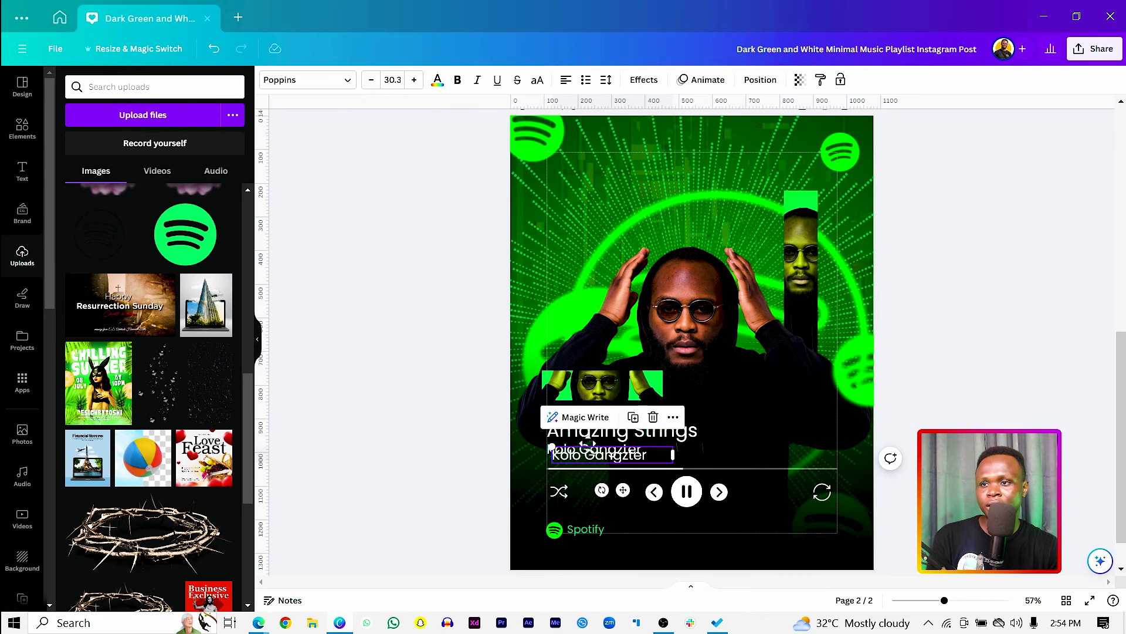
drag(588, 444, 584, 172)
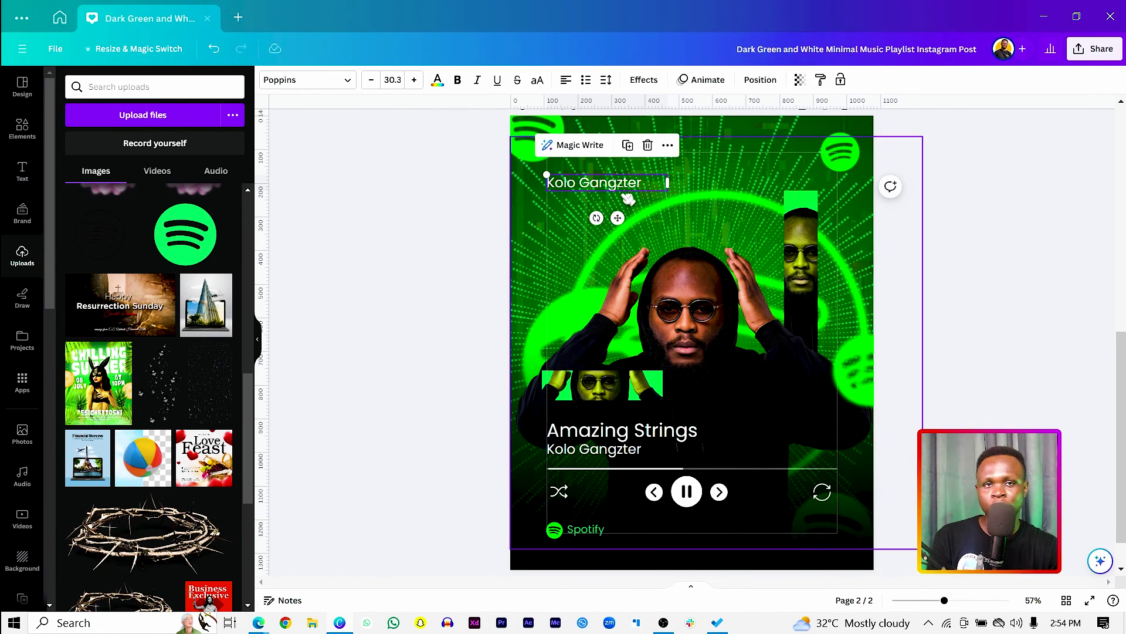
drag(670, 184, 640, 185)
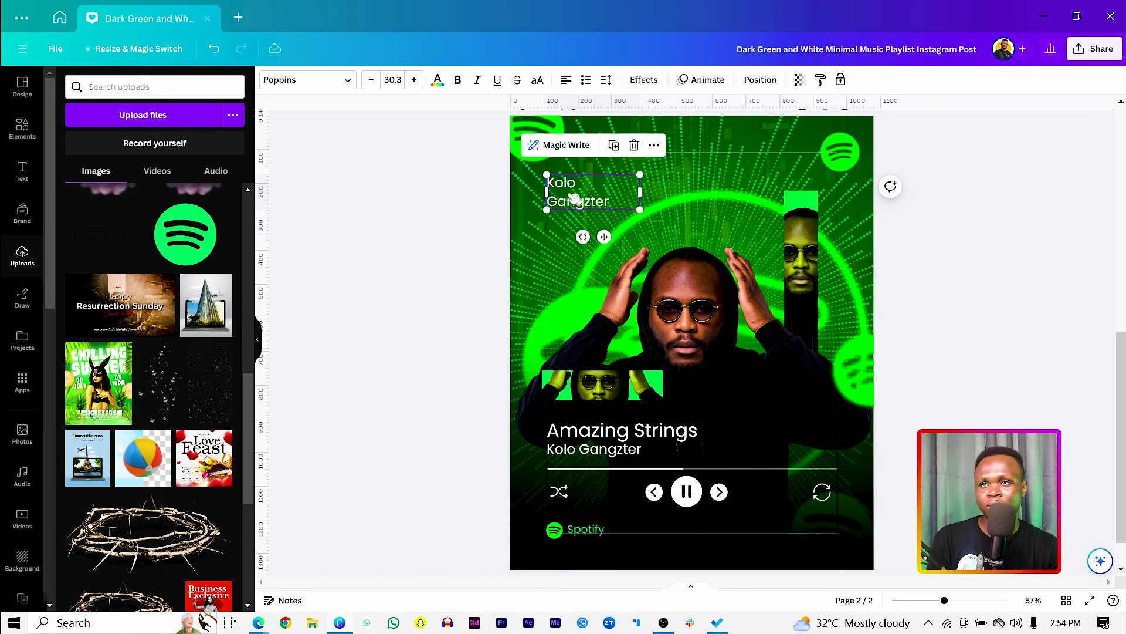
Tighten the line spacing of the copied two-line text to 0.95
click(606, 81)
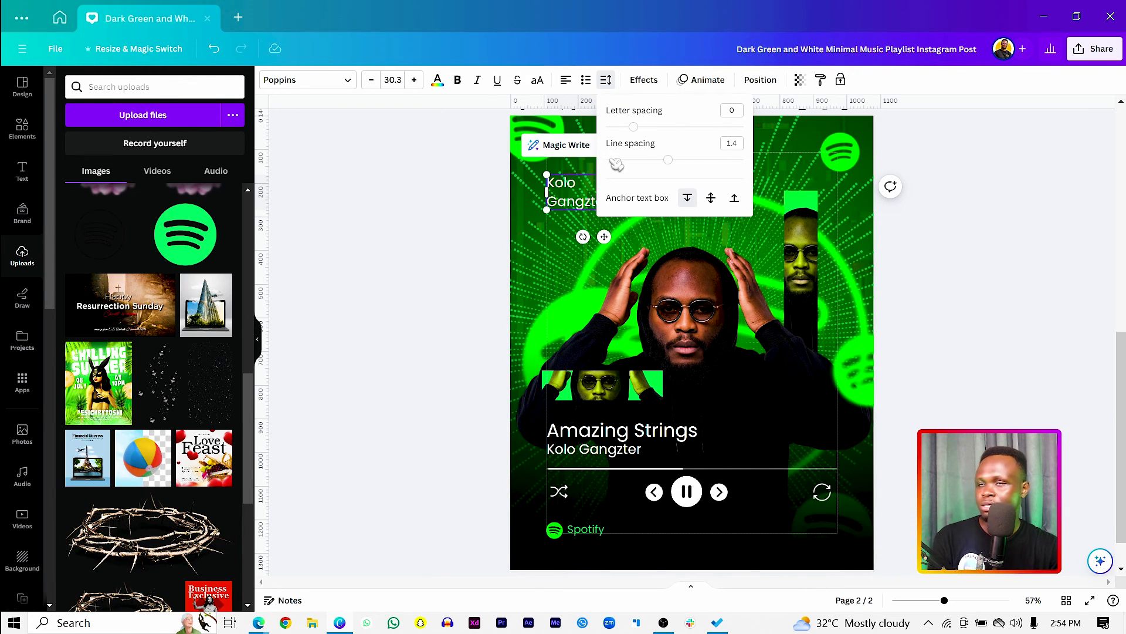
drag(675, 163, 642, 167)
click(397, 223)
Replace the copied text's wording with "Now Available"
click(567, 189)
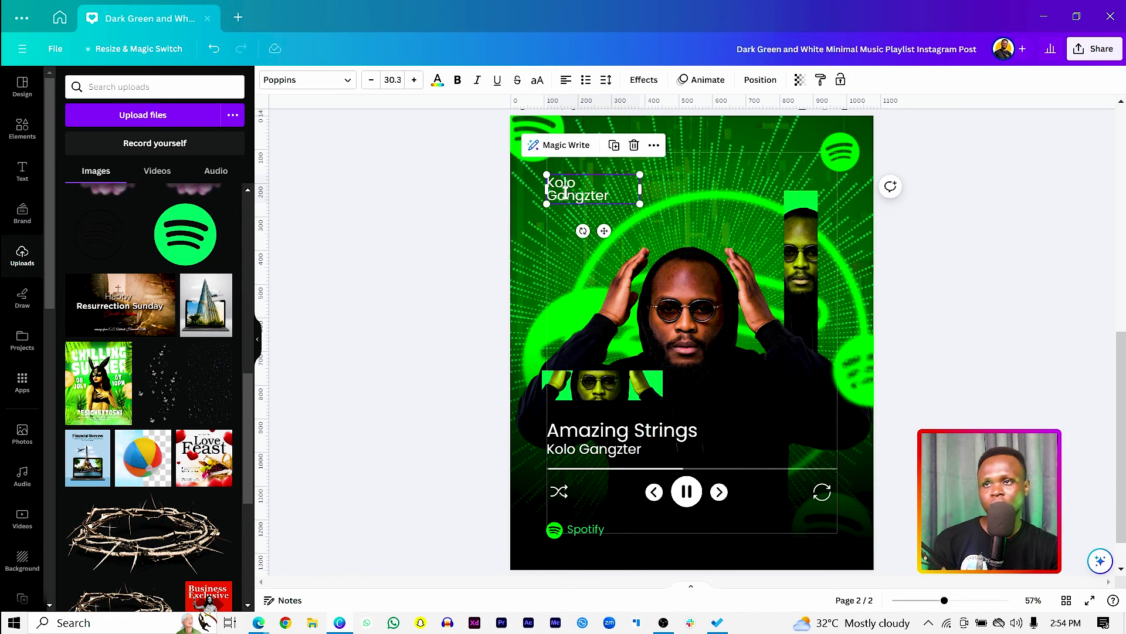
key(ctrl+a)
text(N)
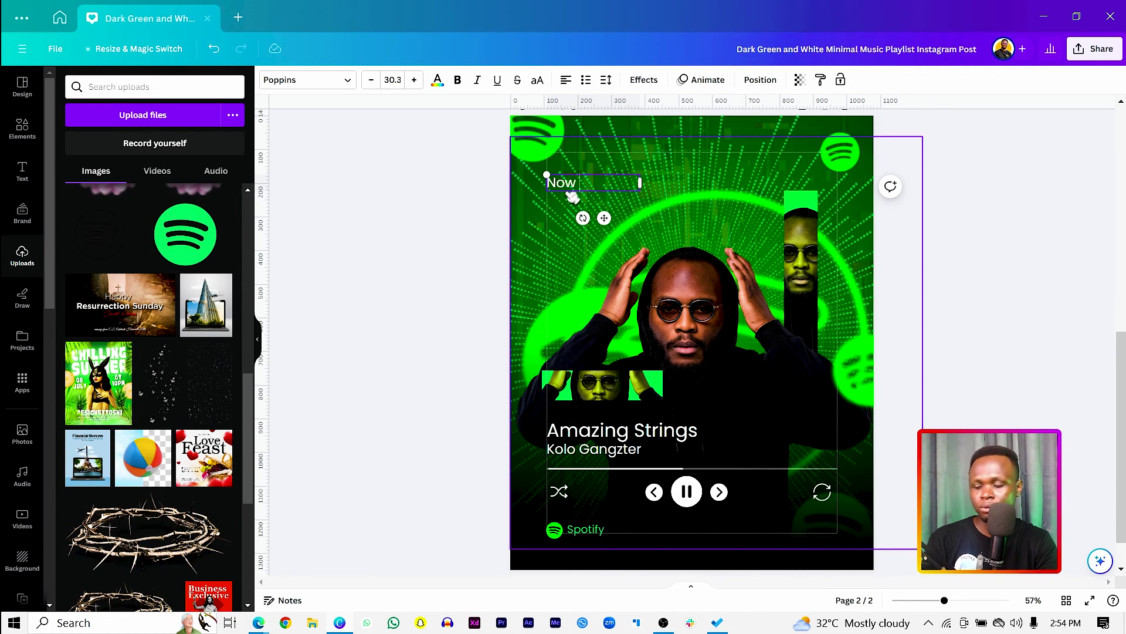
text(ow Availa)
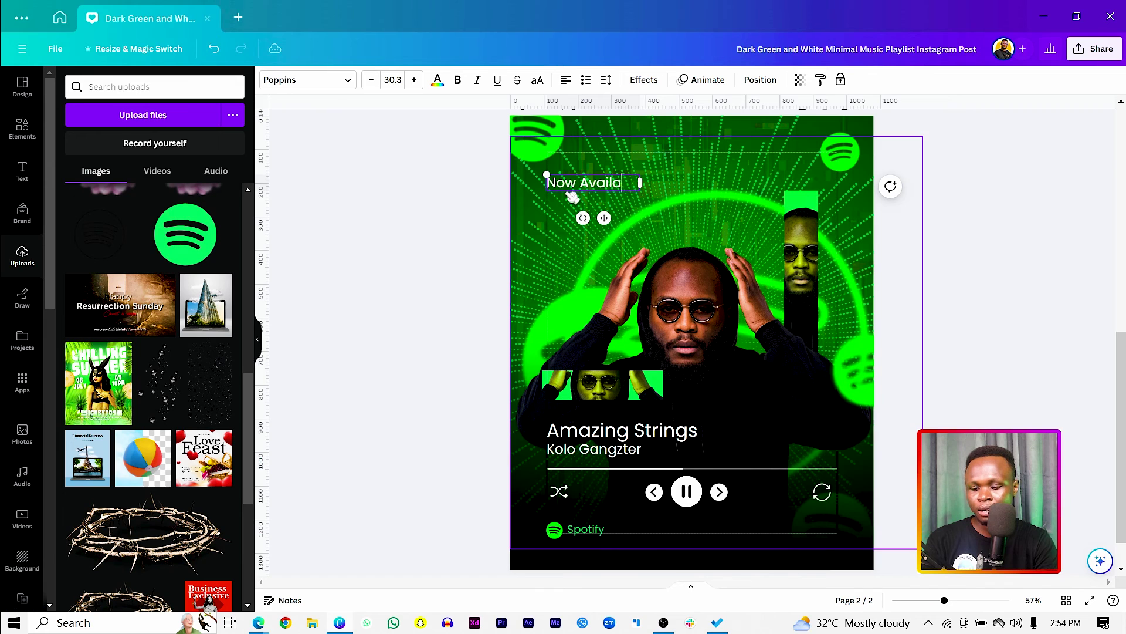
text(ble)
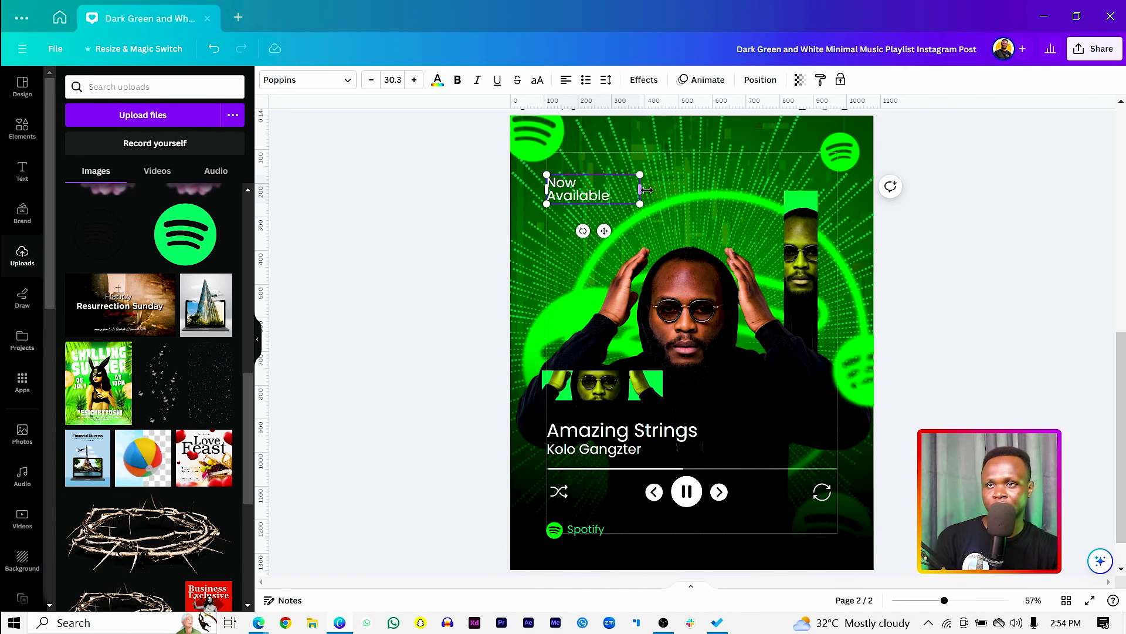
Enlarge the "Now Available" heading to about size 104, spanning from the left margin almost to the vertical photo strip, and nudge it up slightly
drag(643, 188, 767, 305)
click(356, 245)
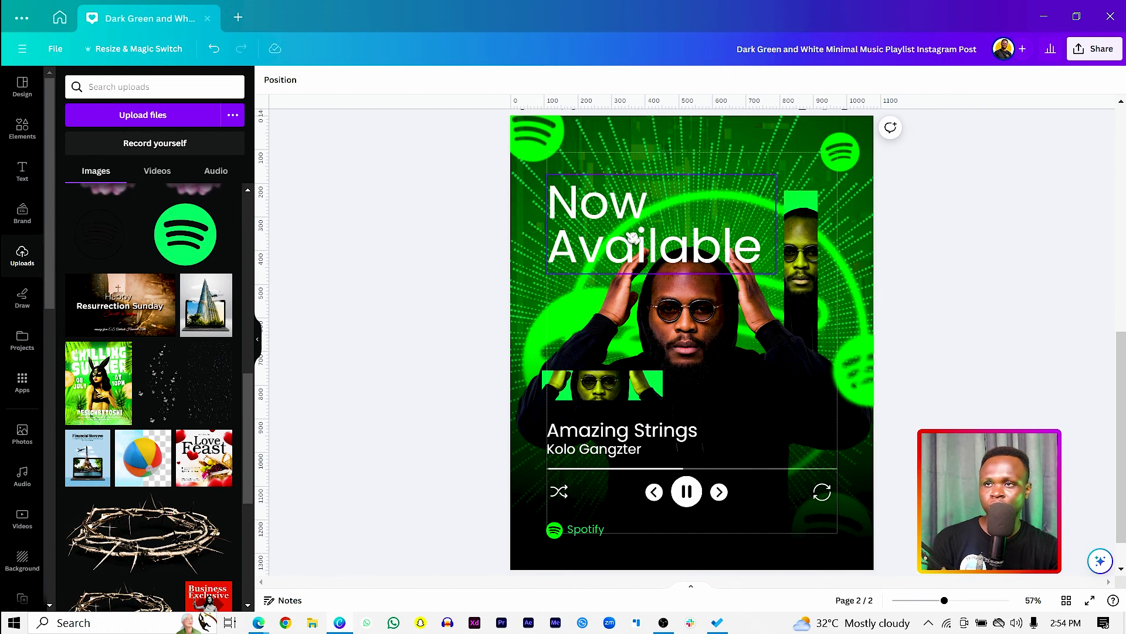
drag(632, 236, 632, 229)
Tighten the line spacing of the "Now Available" heading below 0.95 and shift the text down slightly along the left margin
click(612, 80)
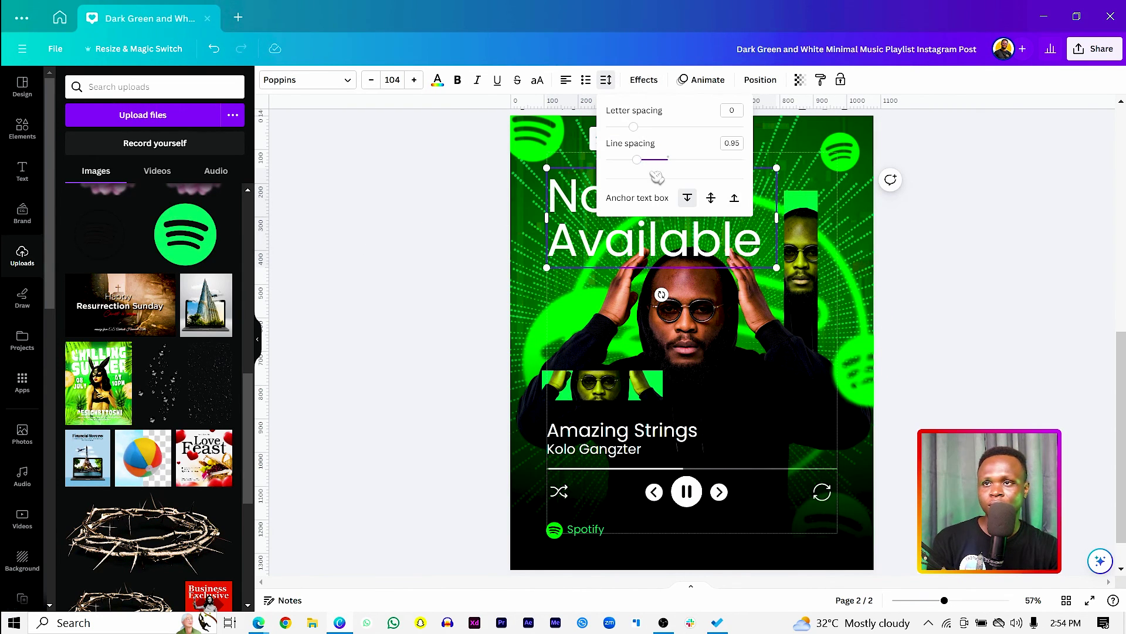
drag(644, 160, 639, 159)
click(426, 247)
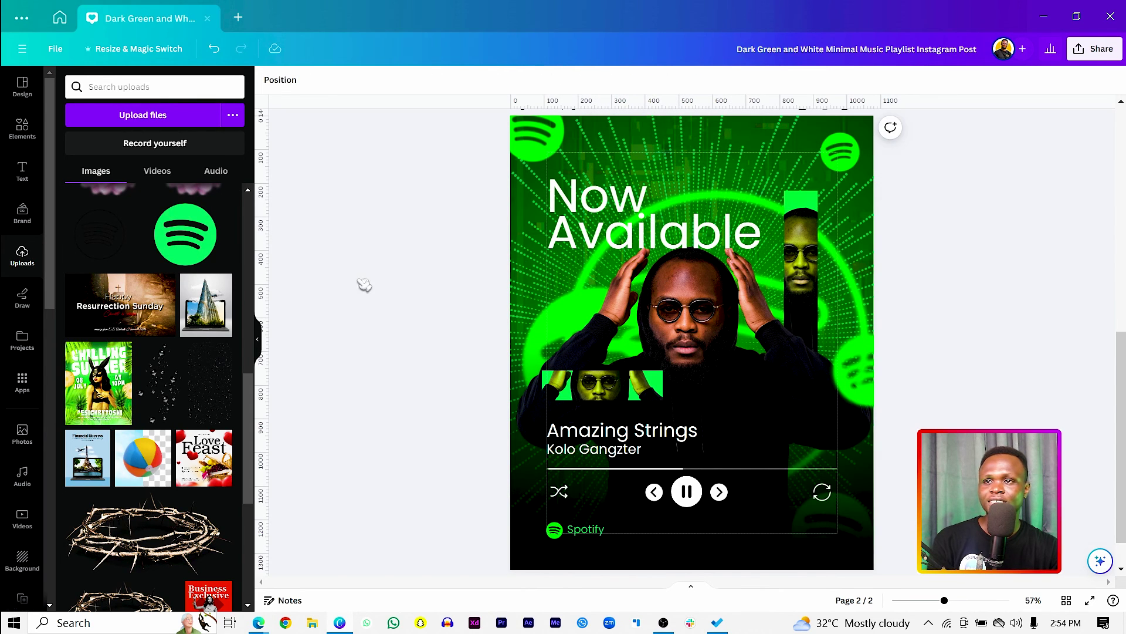
drag(584, 229, 583, 235)
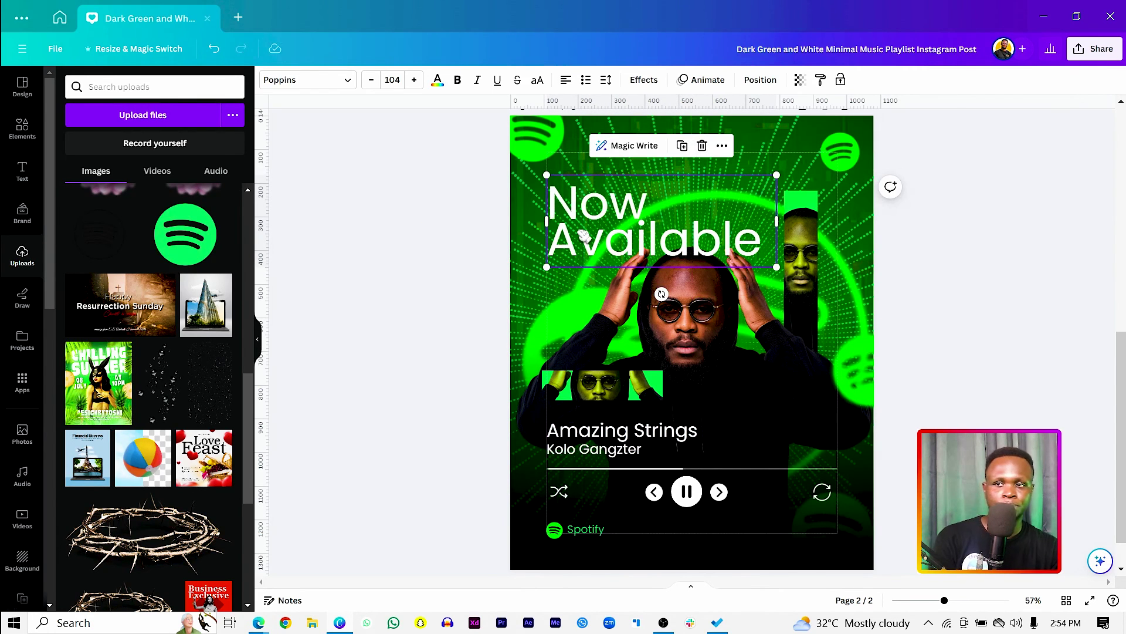
click(452, 196)
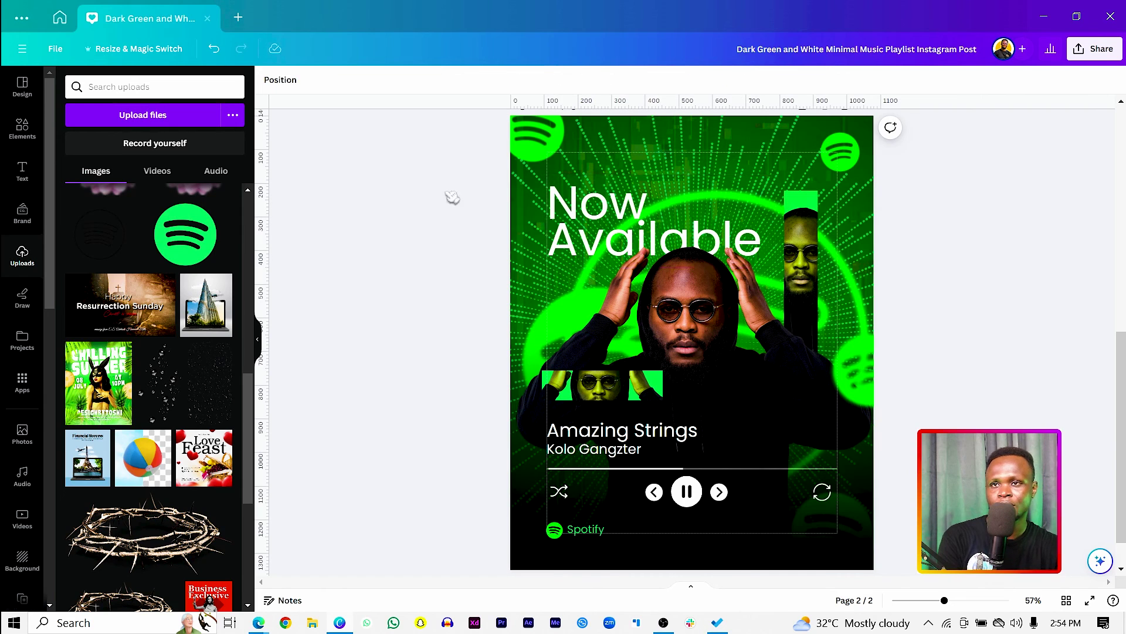
Reduce the transparency value of the green dotted burst pattern in the background to about 31
click(750, 140)
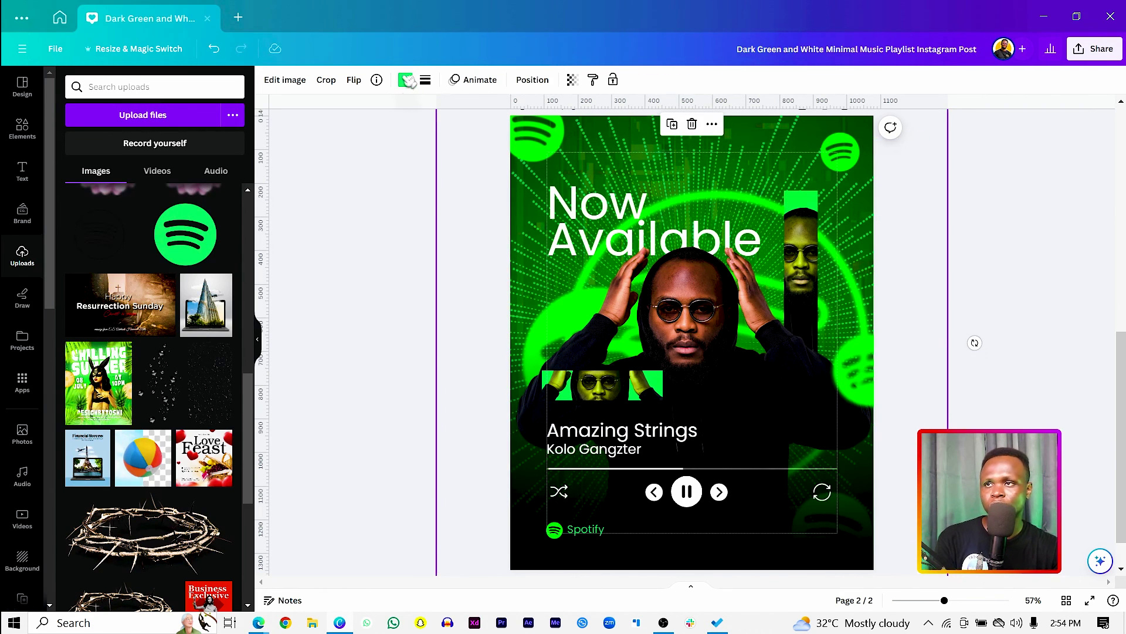
click(572, 79)
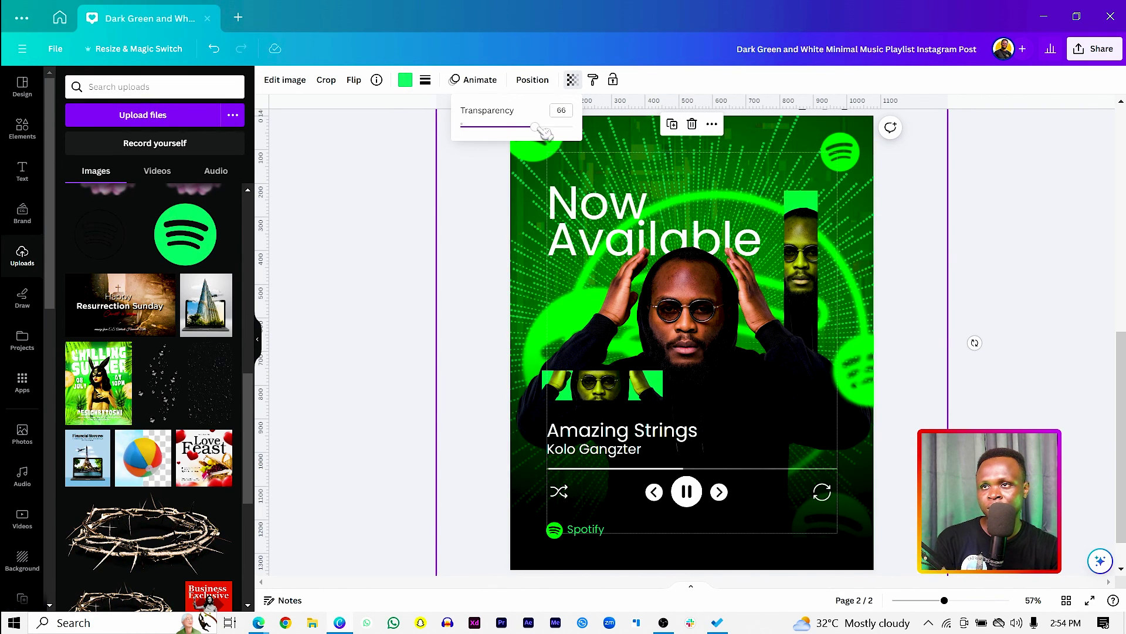
drag(536, 127, 503, 131)
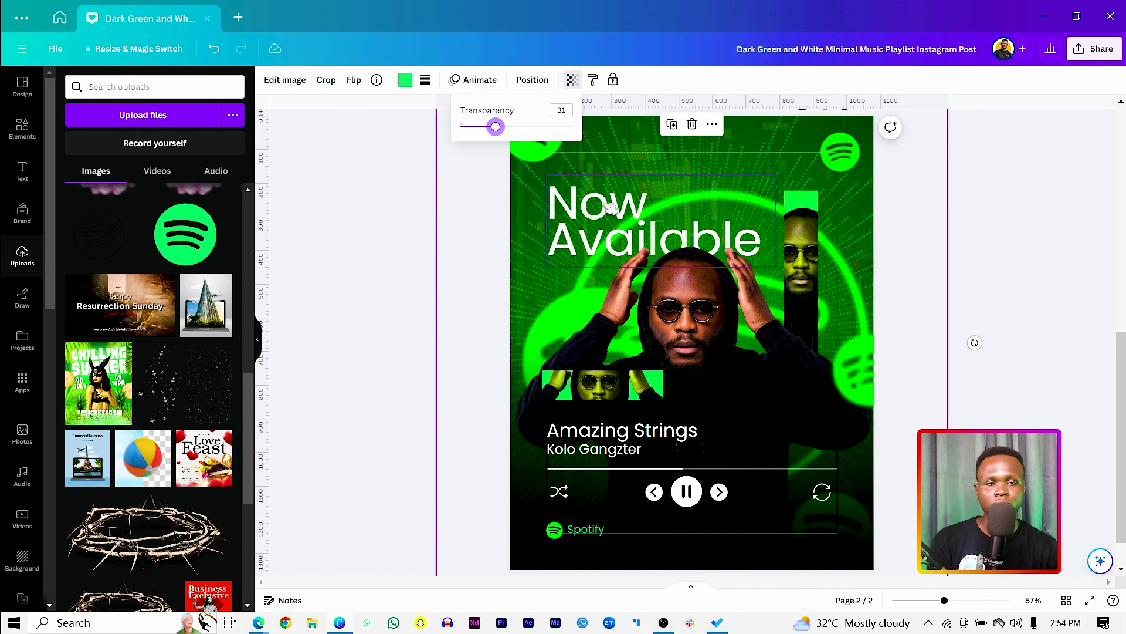
click(453, 283)
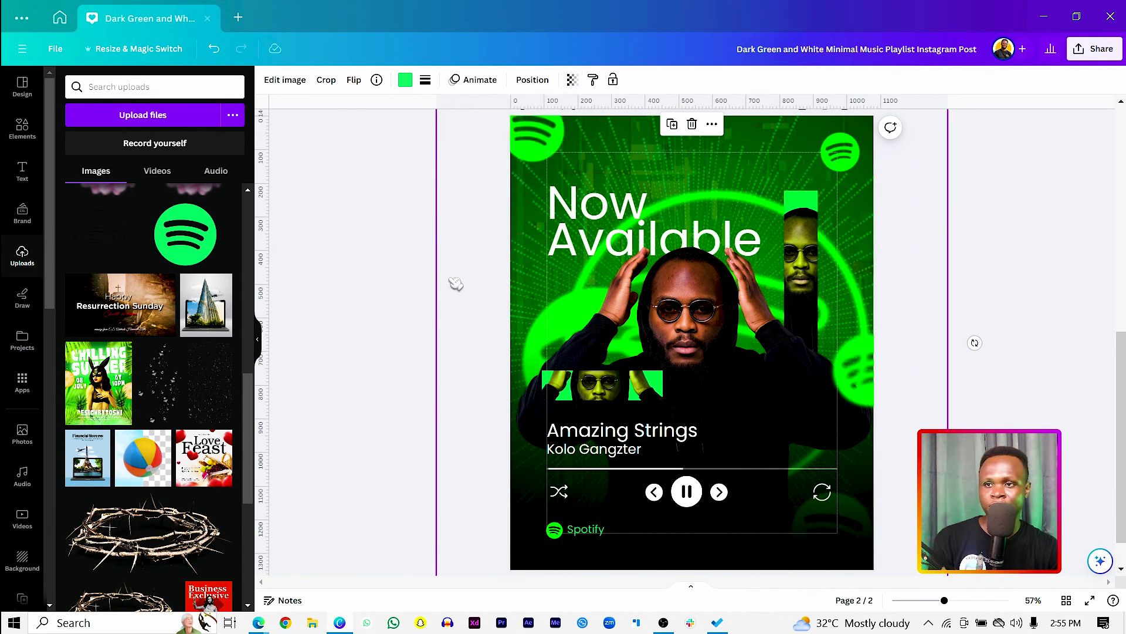